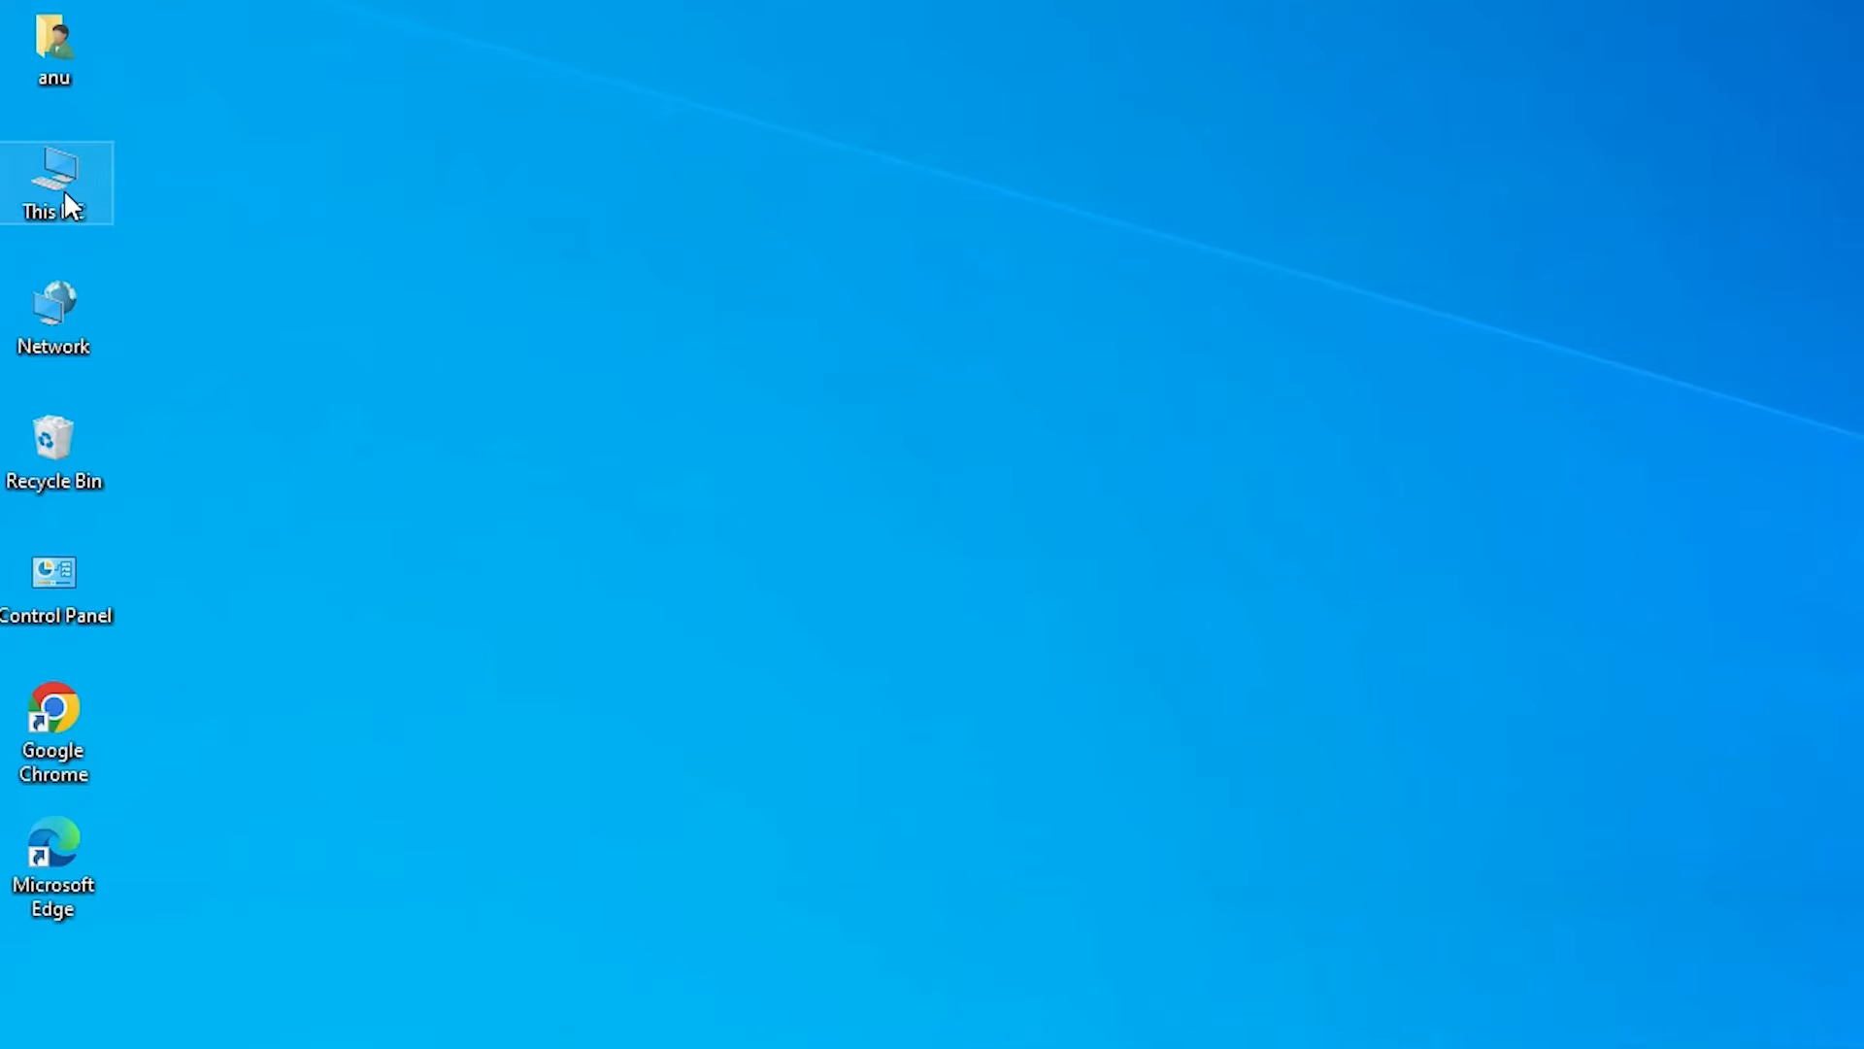
# Step: Check the system type in the device specifications of This PC, and close the window
pyautogui.rightClick(63, 193)
pyautogui.click(192, 563)
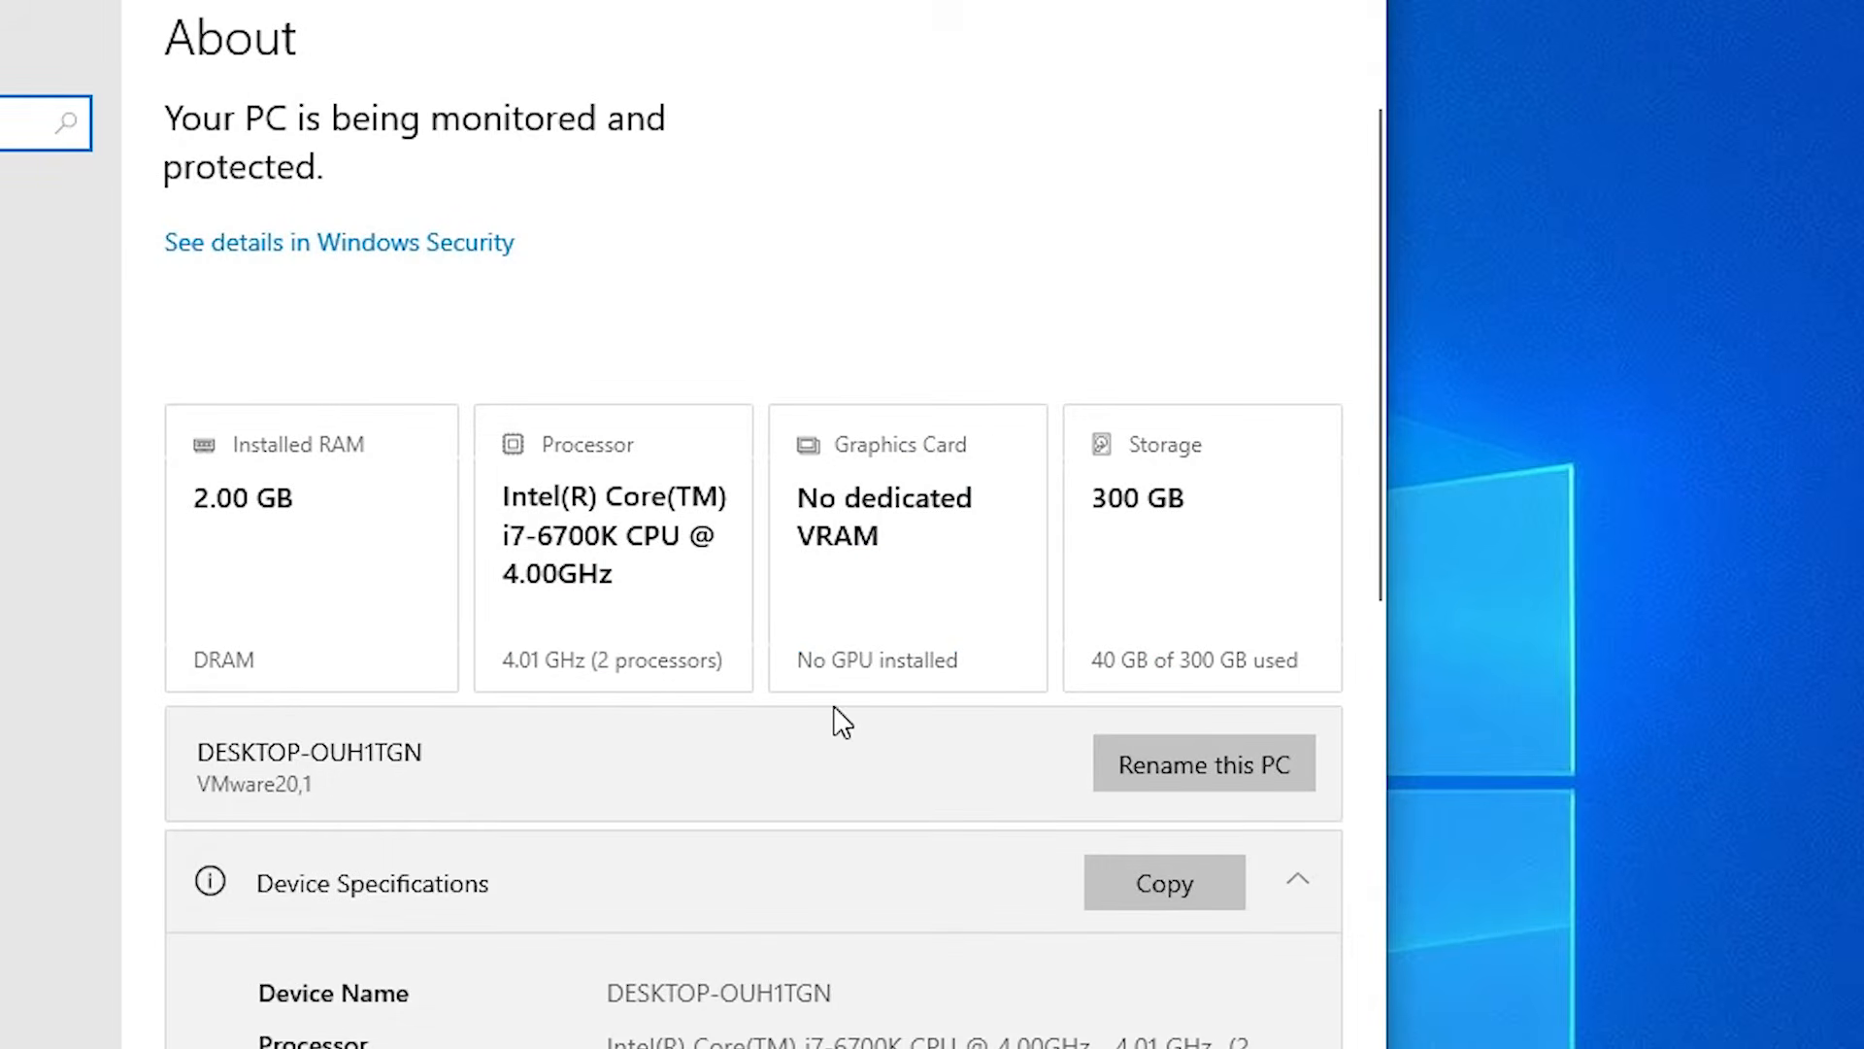
pyautogui.scroll(-10, 841, 720)
pyautogui.scroll(2, 821, 713)
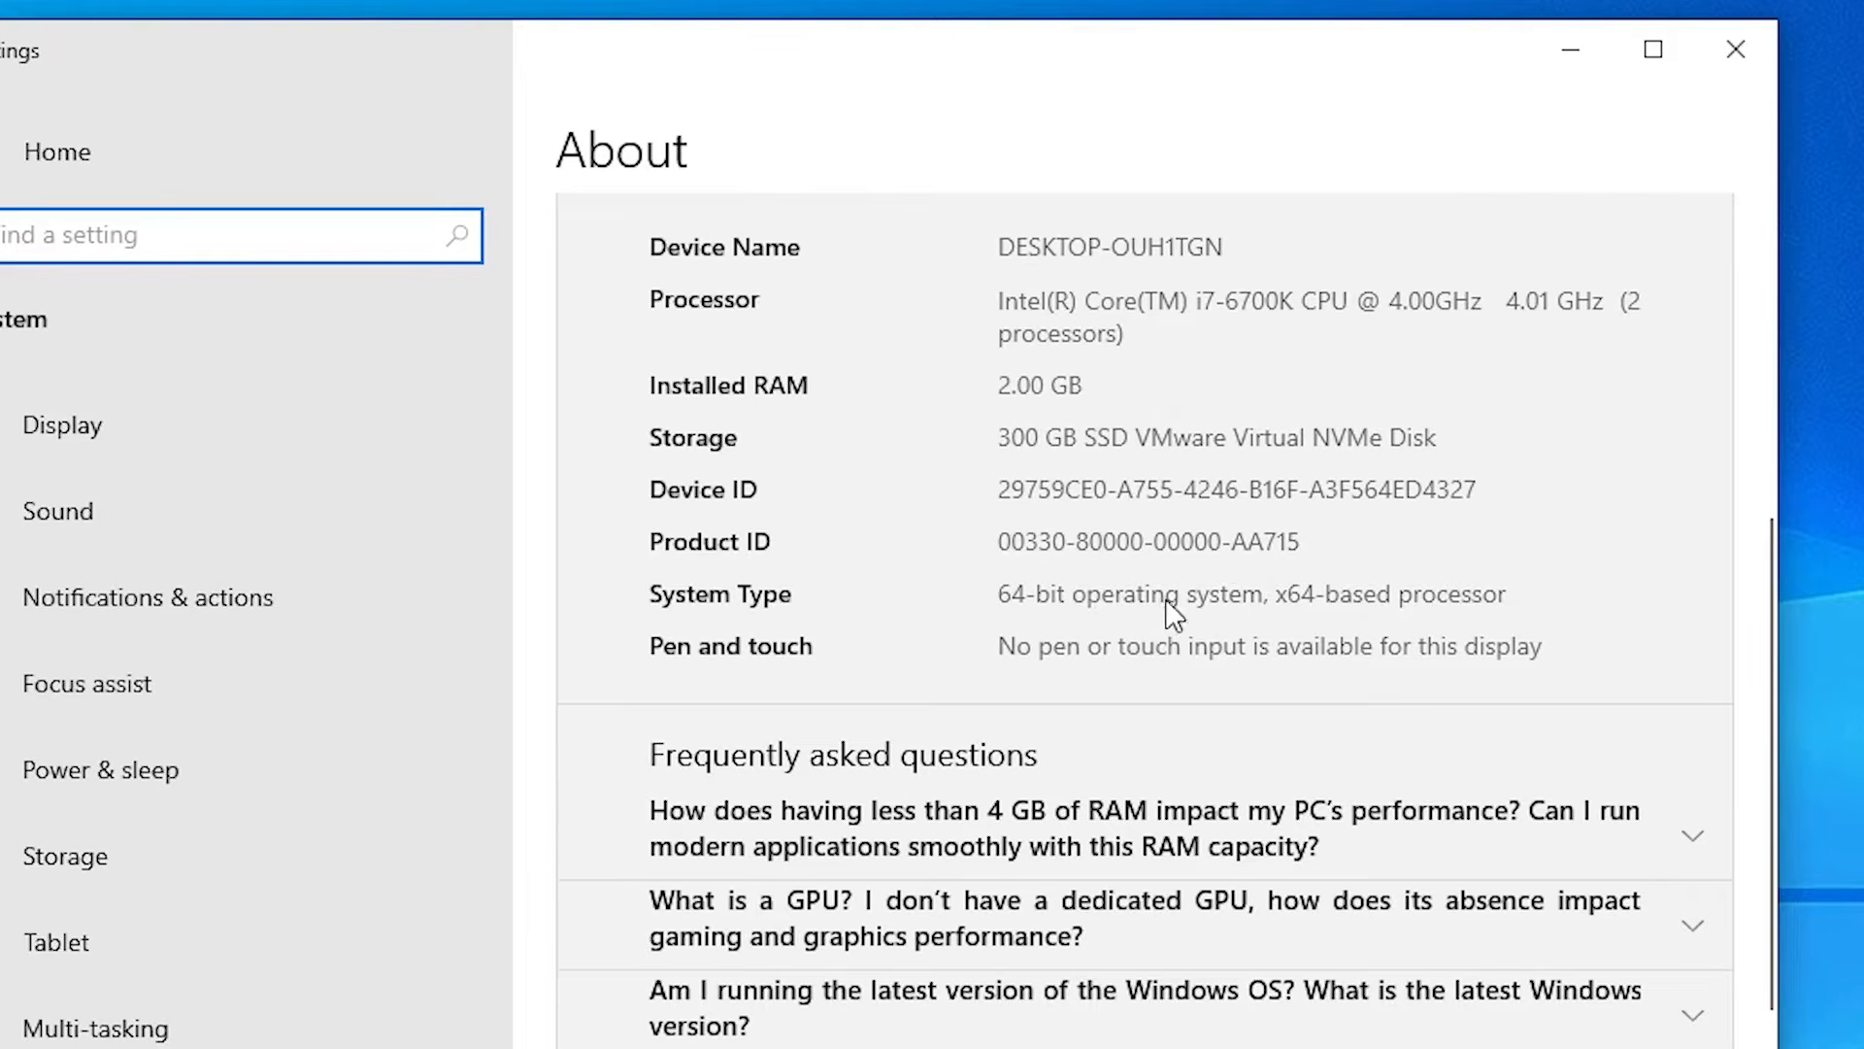
pyautogui.click(1751, 50)
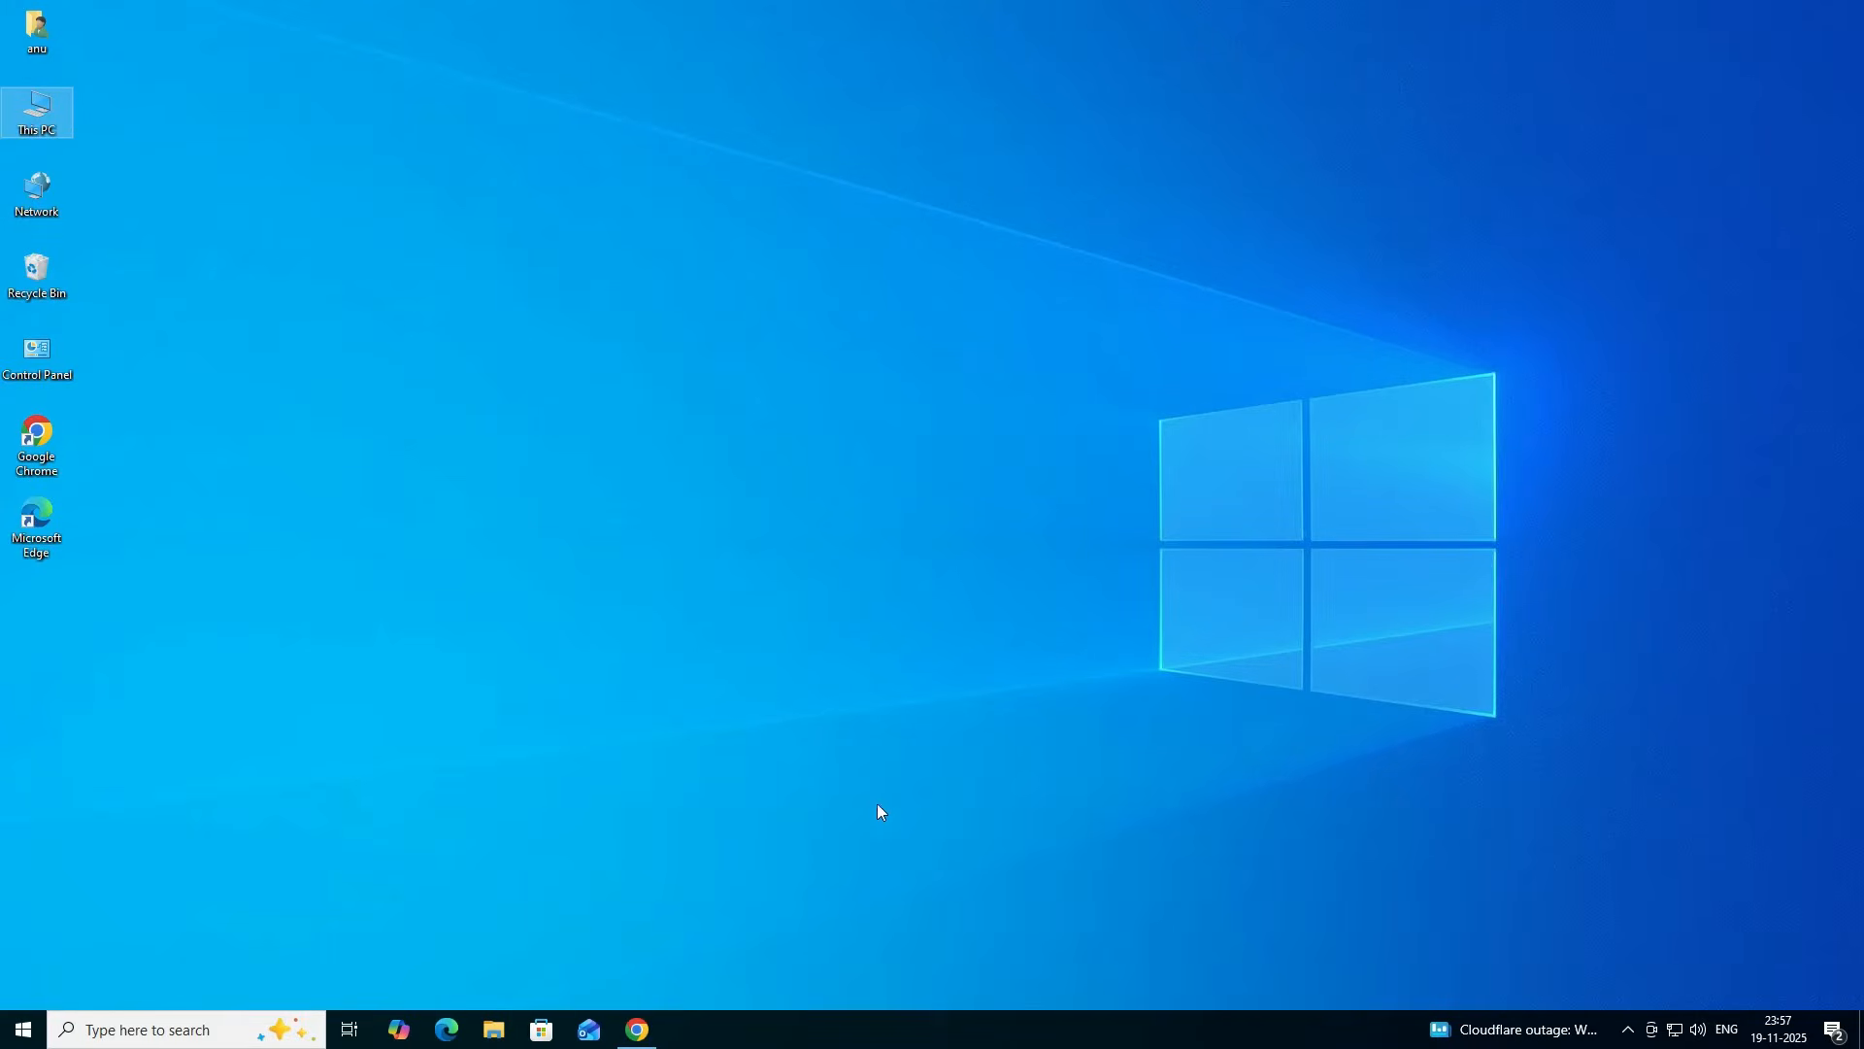
# Step: Switch to Chrome, search Google for "canon pixma e470 driver download", and open the Canon India "Support - PIXMA E470" result in a new tab
pyautogui.click(634, 1030)
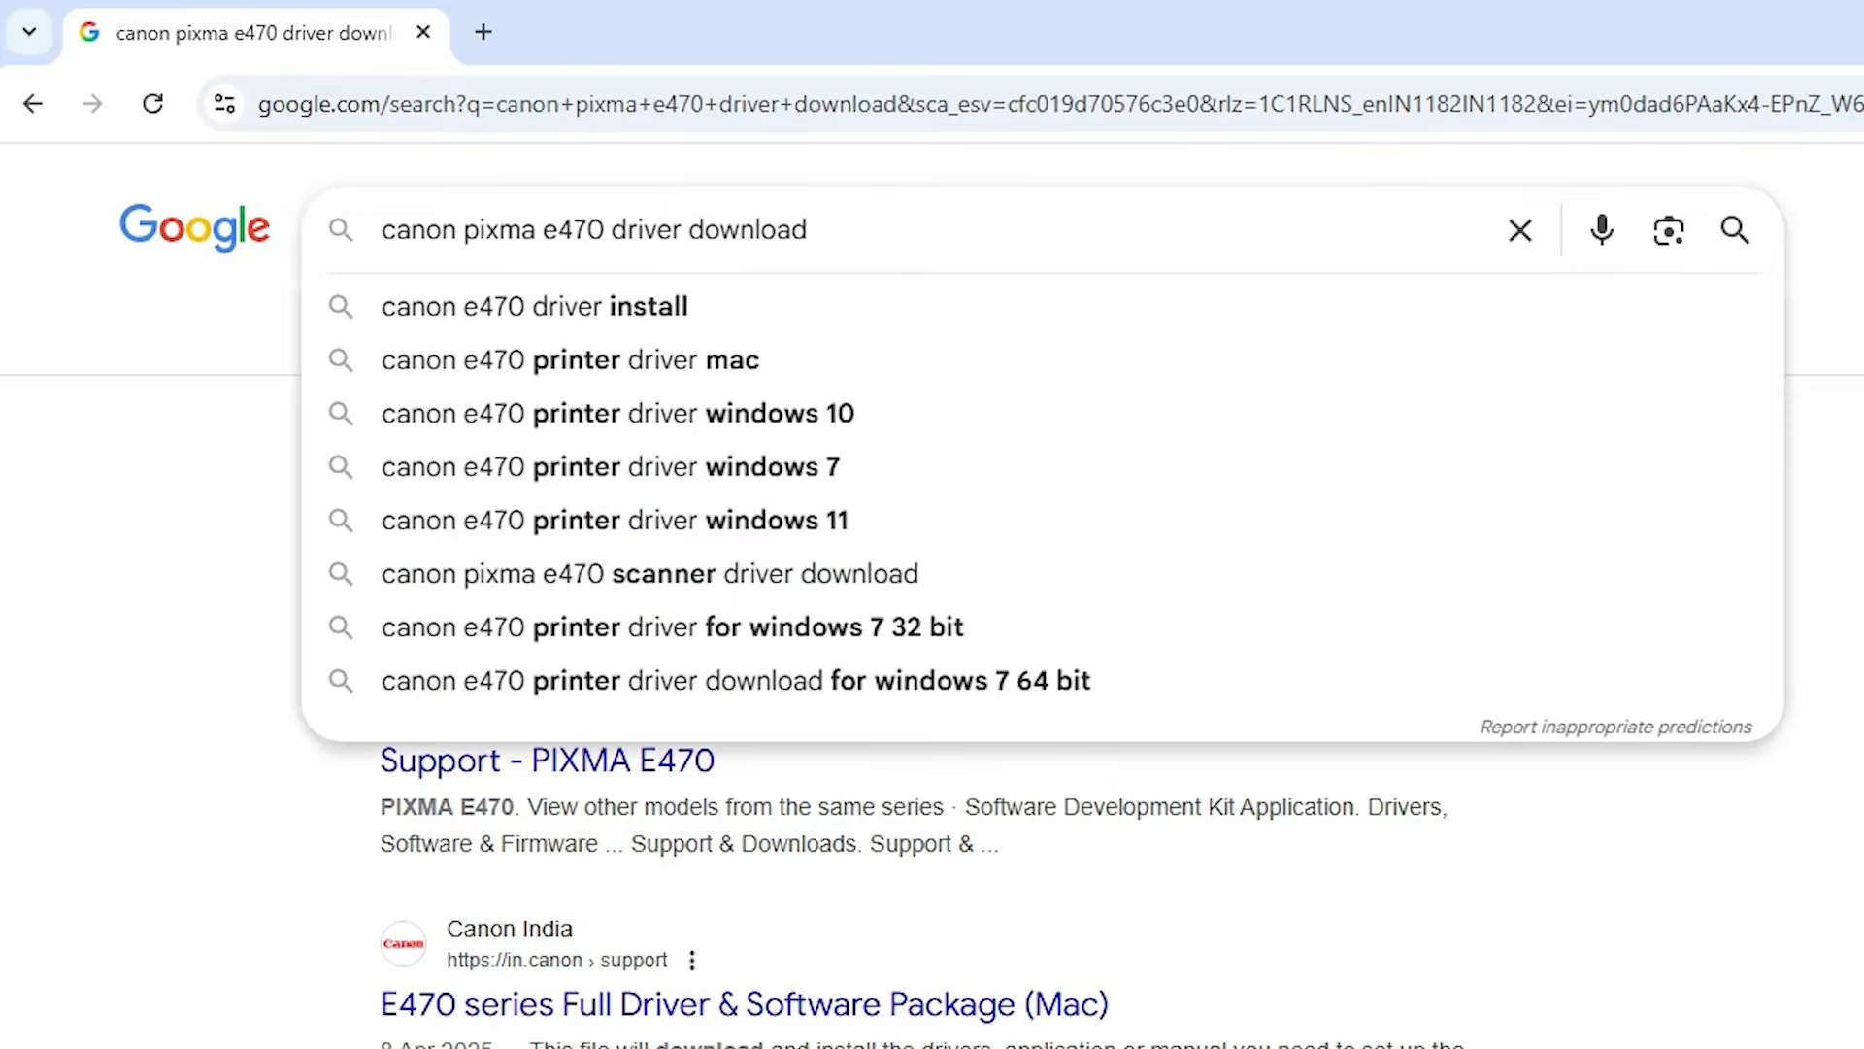
pyautogui.press('Return')
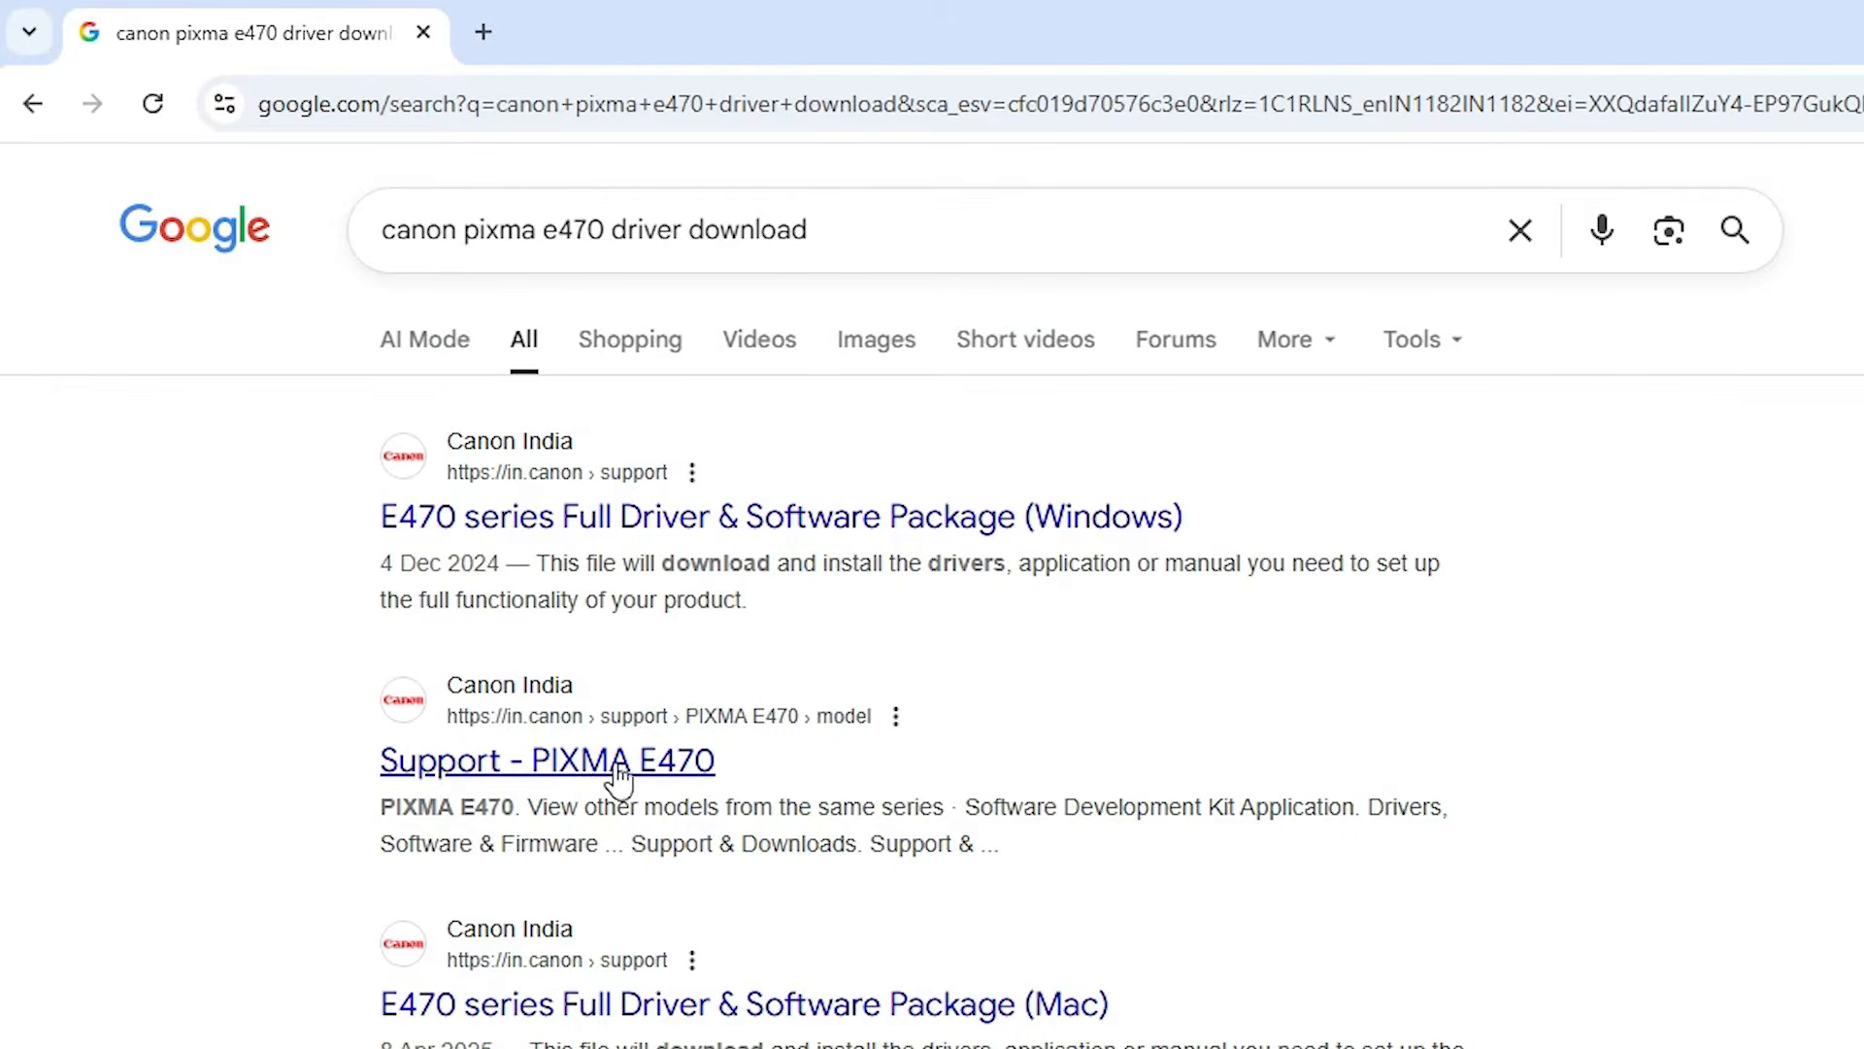
pyautogui.rightClick(654, 769)
pyautogui.click(729, 803)
pyautogui.click(665, 14)
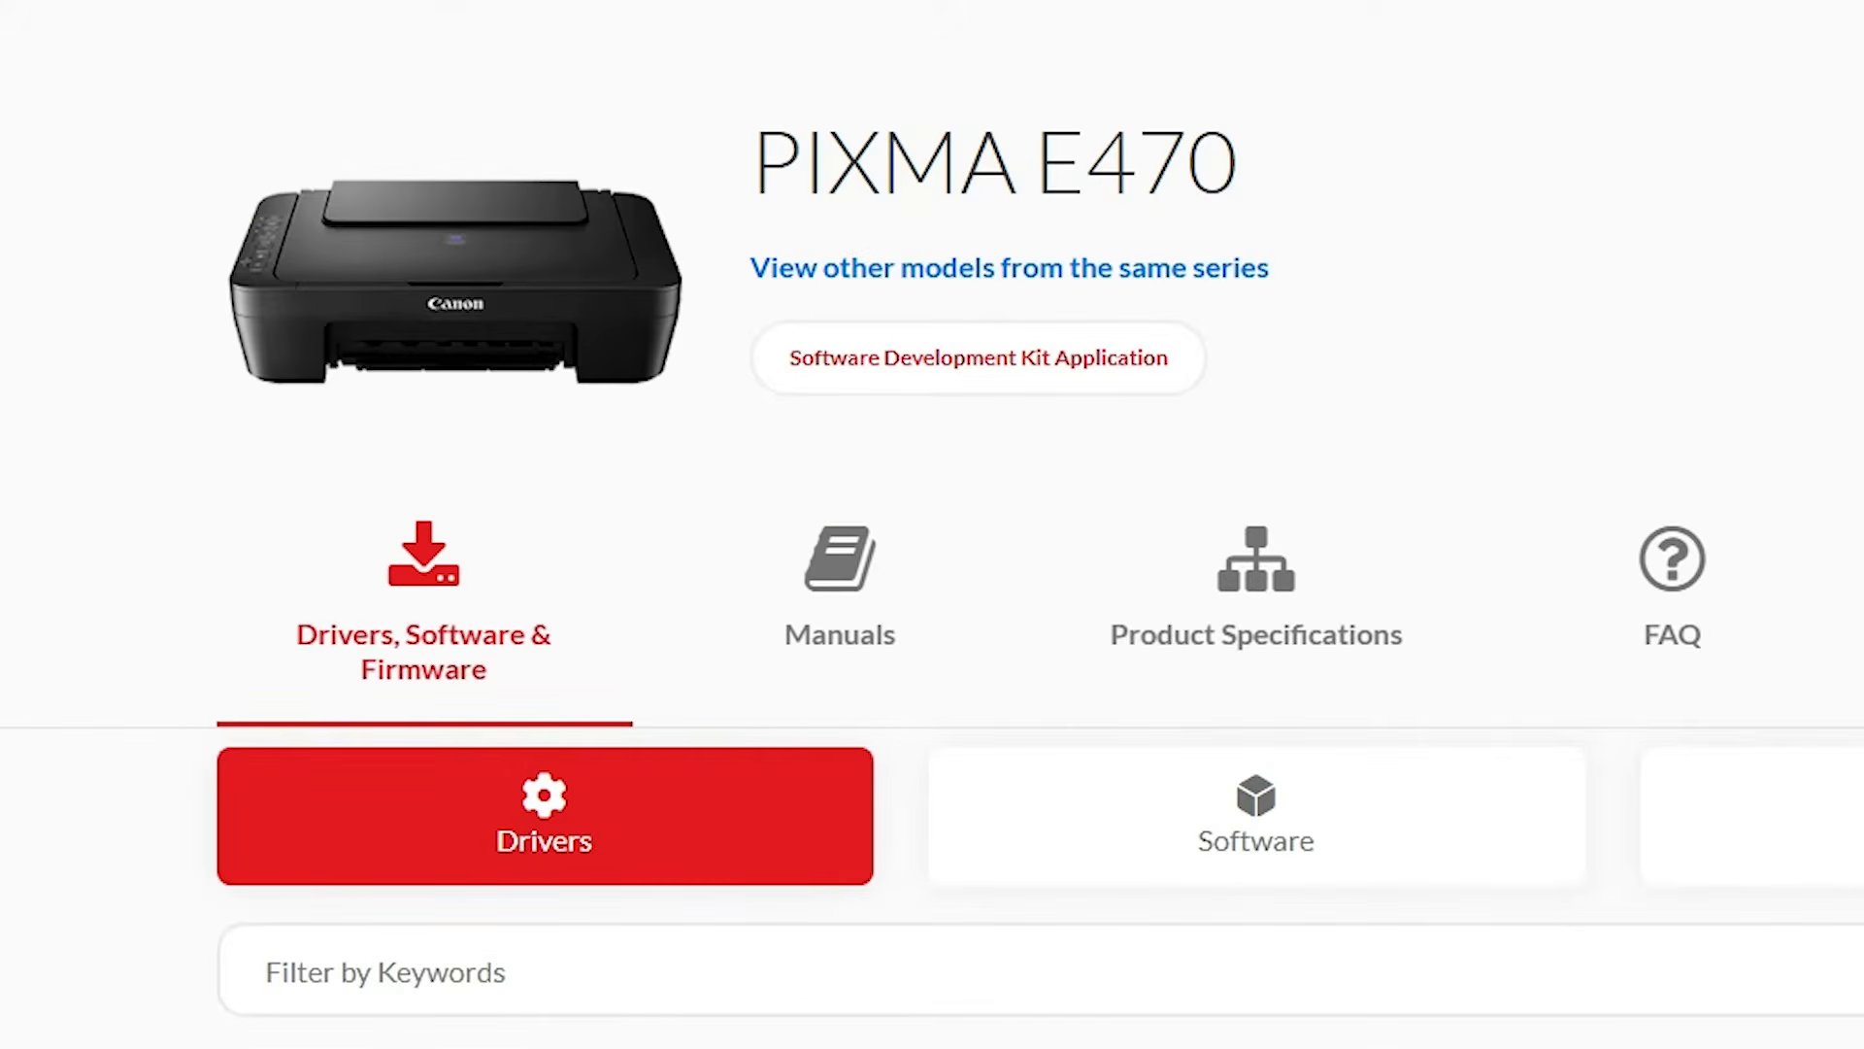
pyautogui.moveTo(656, 409); pyautogui.dragTo(973, 418)
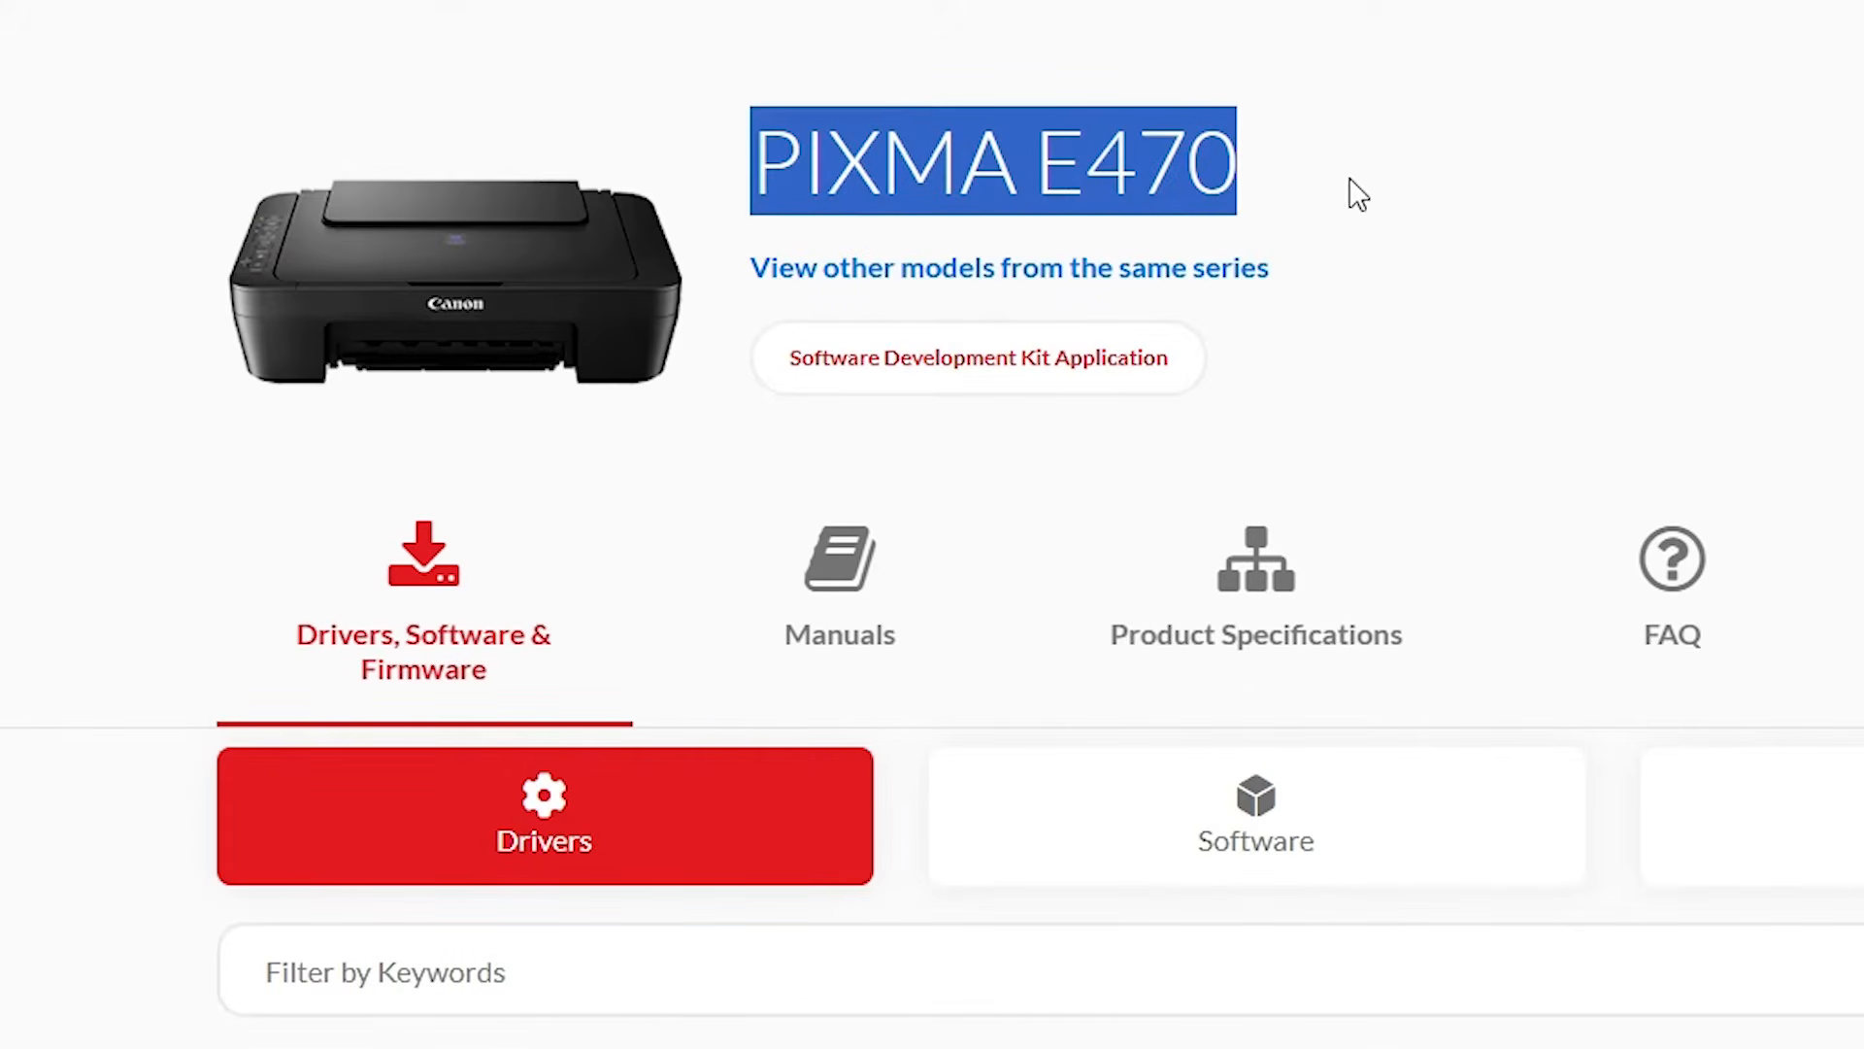
# Step: Choose Windows 10 (x64) as the compatible operating system and download the E470 XPS Printer Driver Ver.6.05d (Windows)
pyautogui.scroll(-5, 1335, 191)
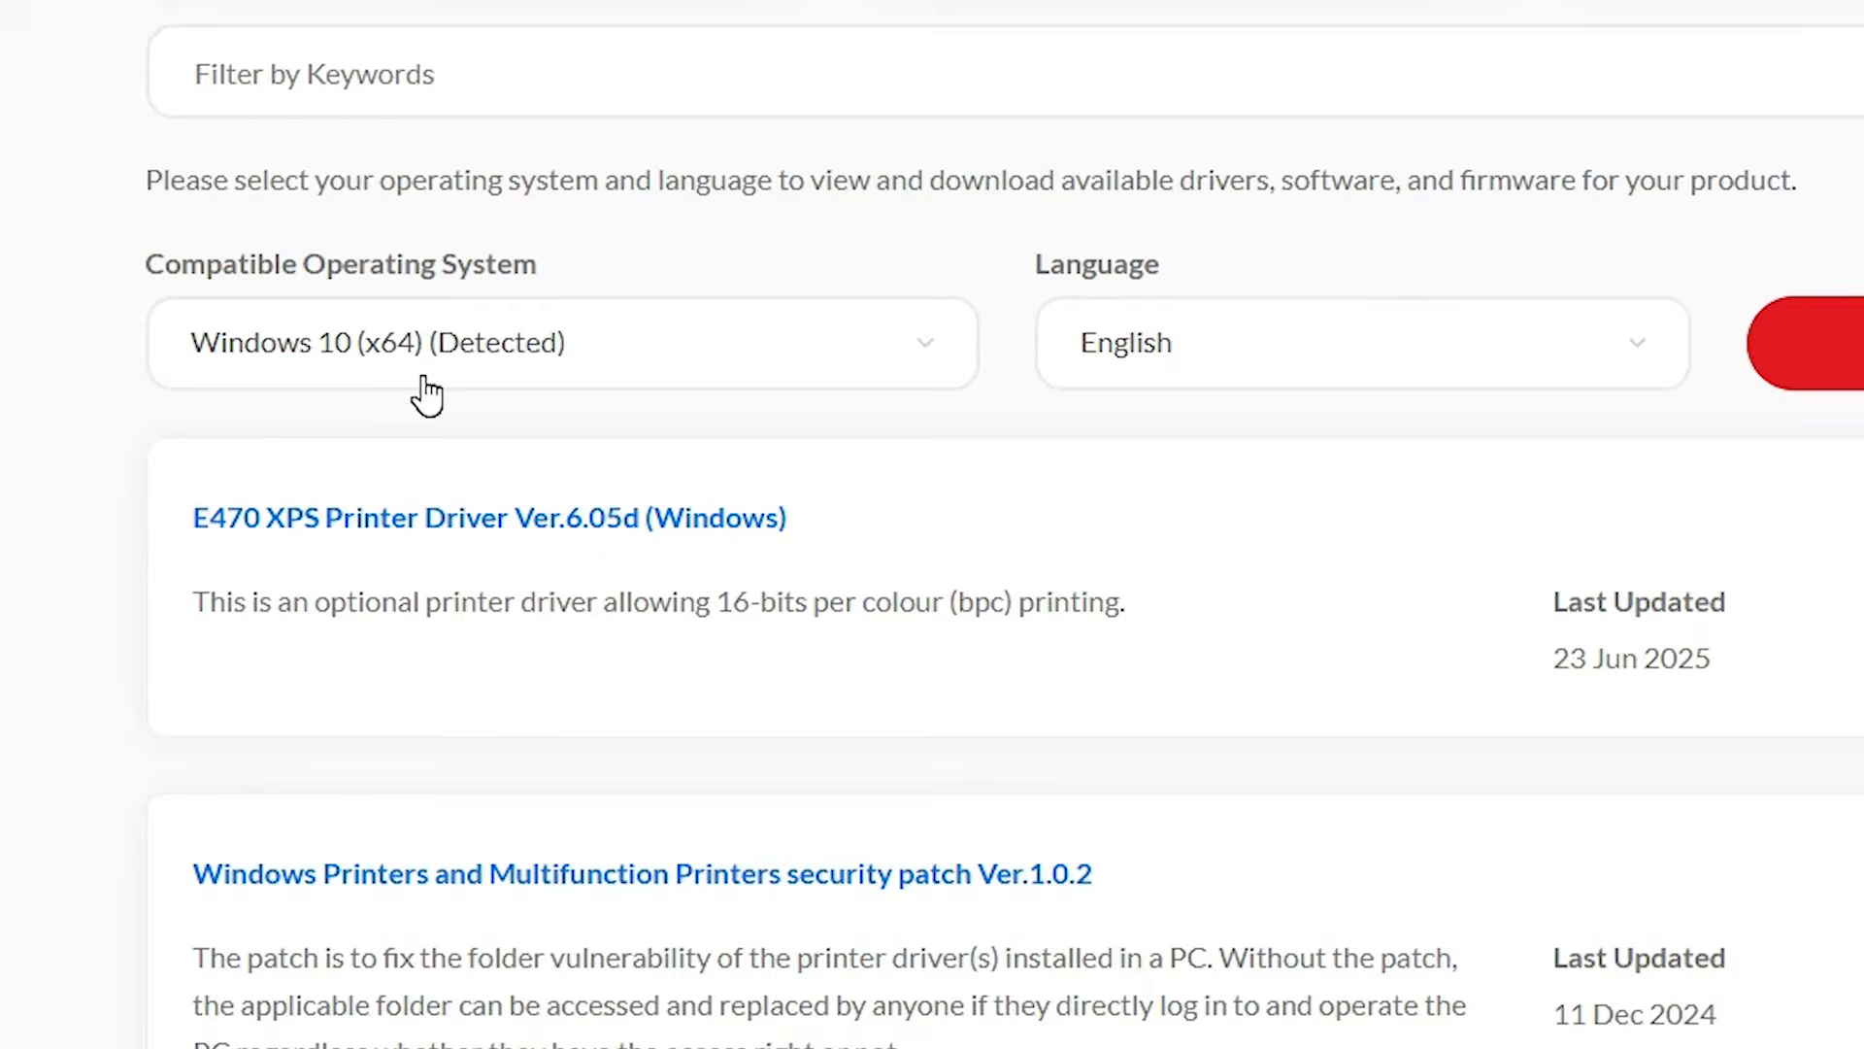
pyautogui.click(485, 342)
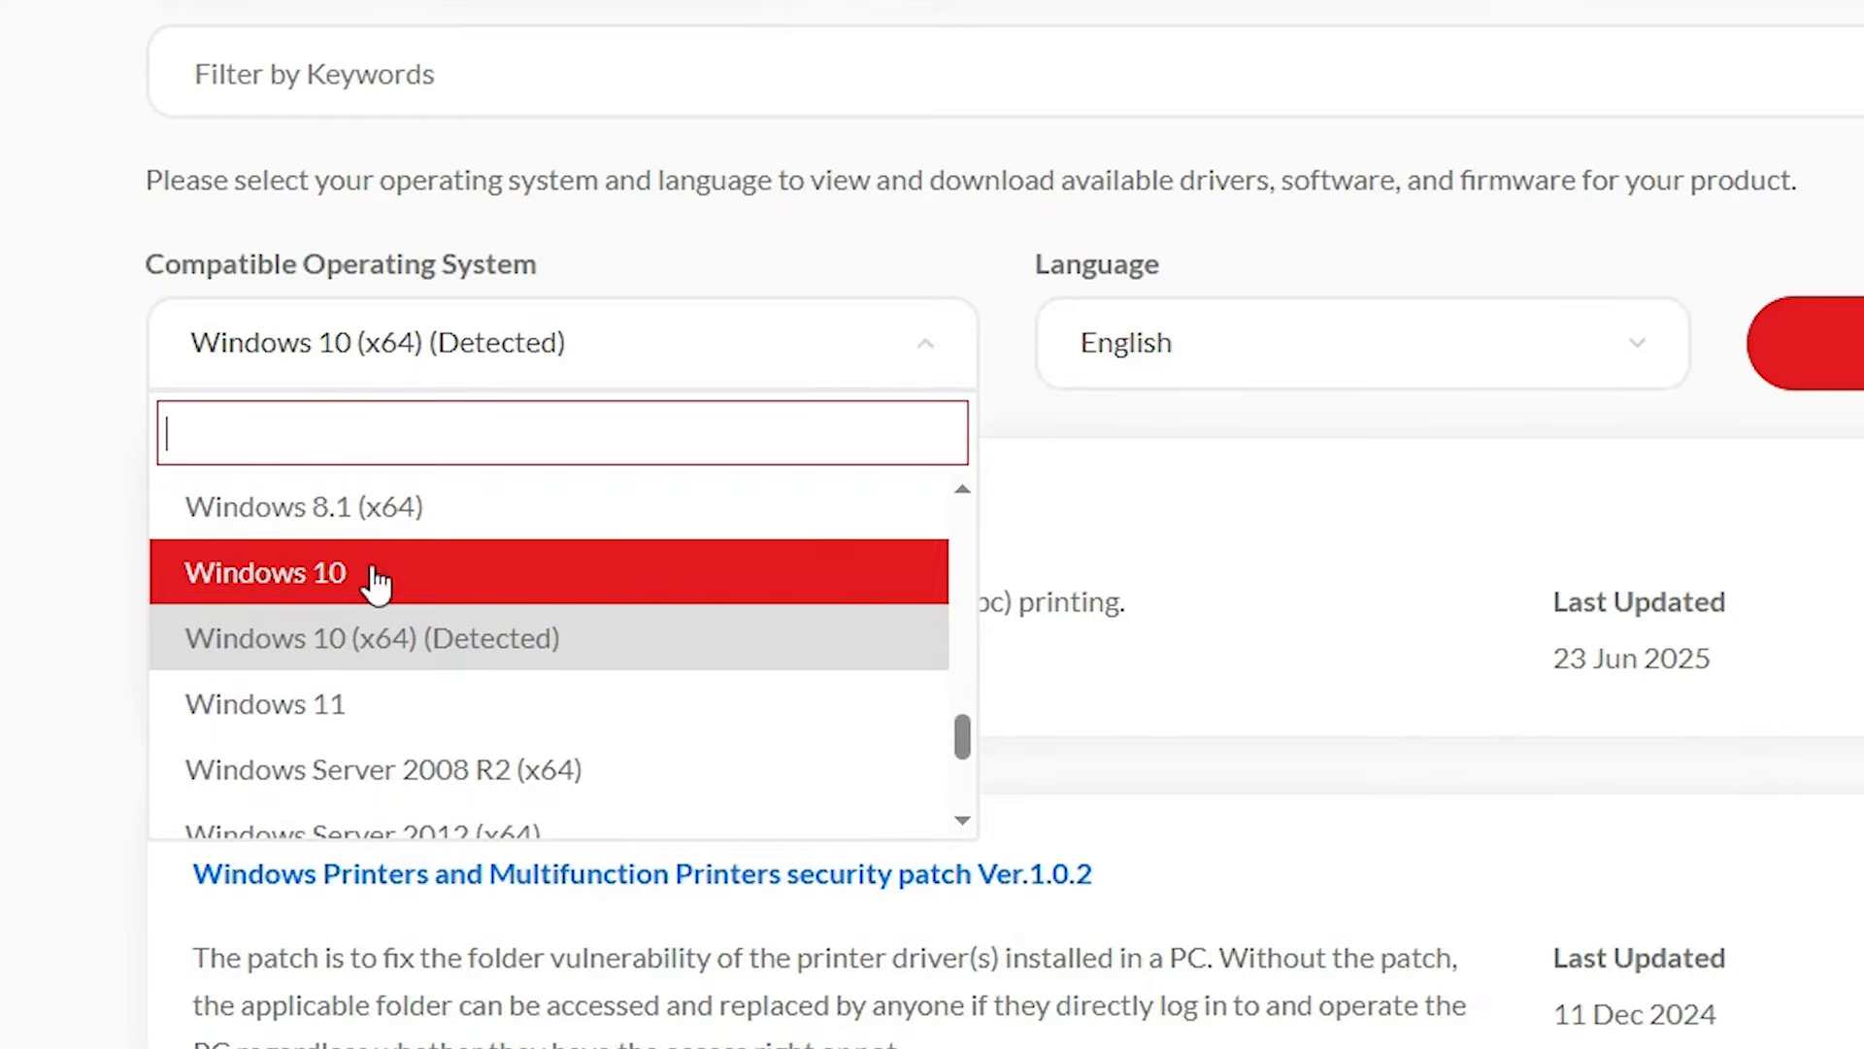
pyautogui.click(454, 649)
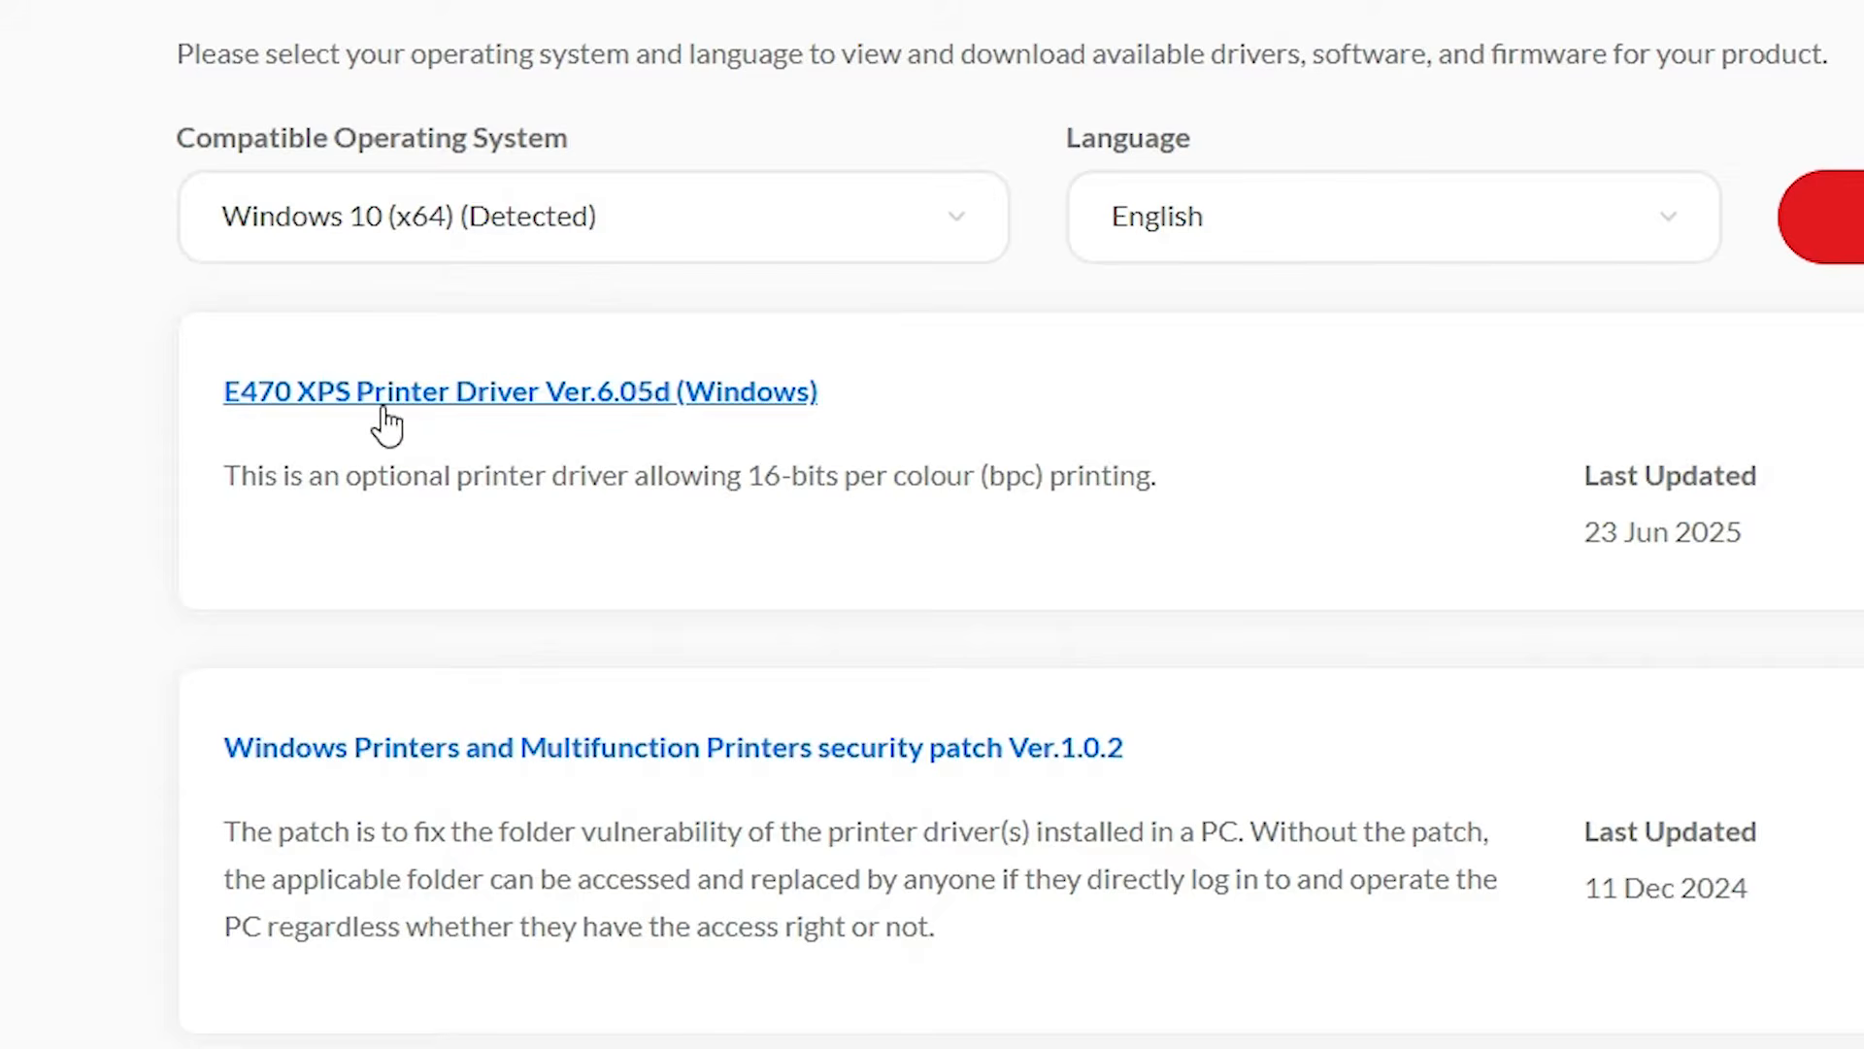
pyautogui.click(416, 393)
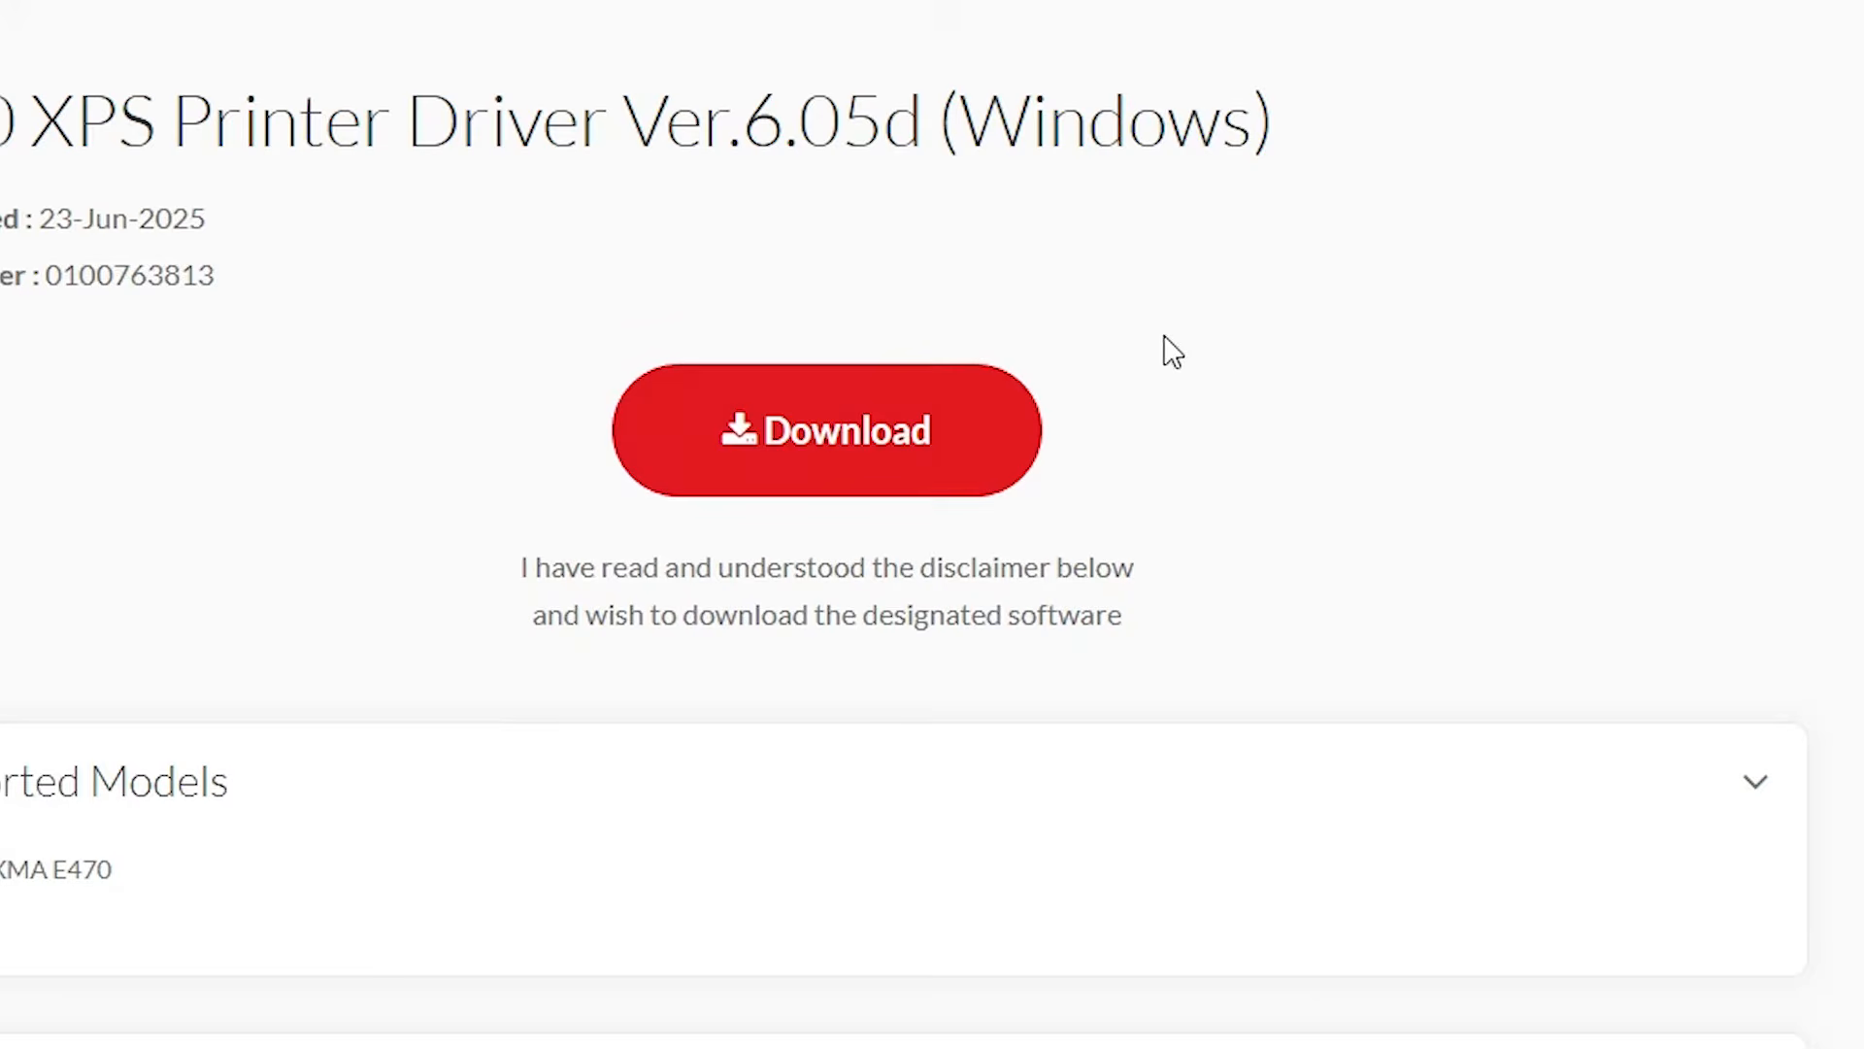
pyautogui.click(841, 413)
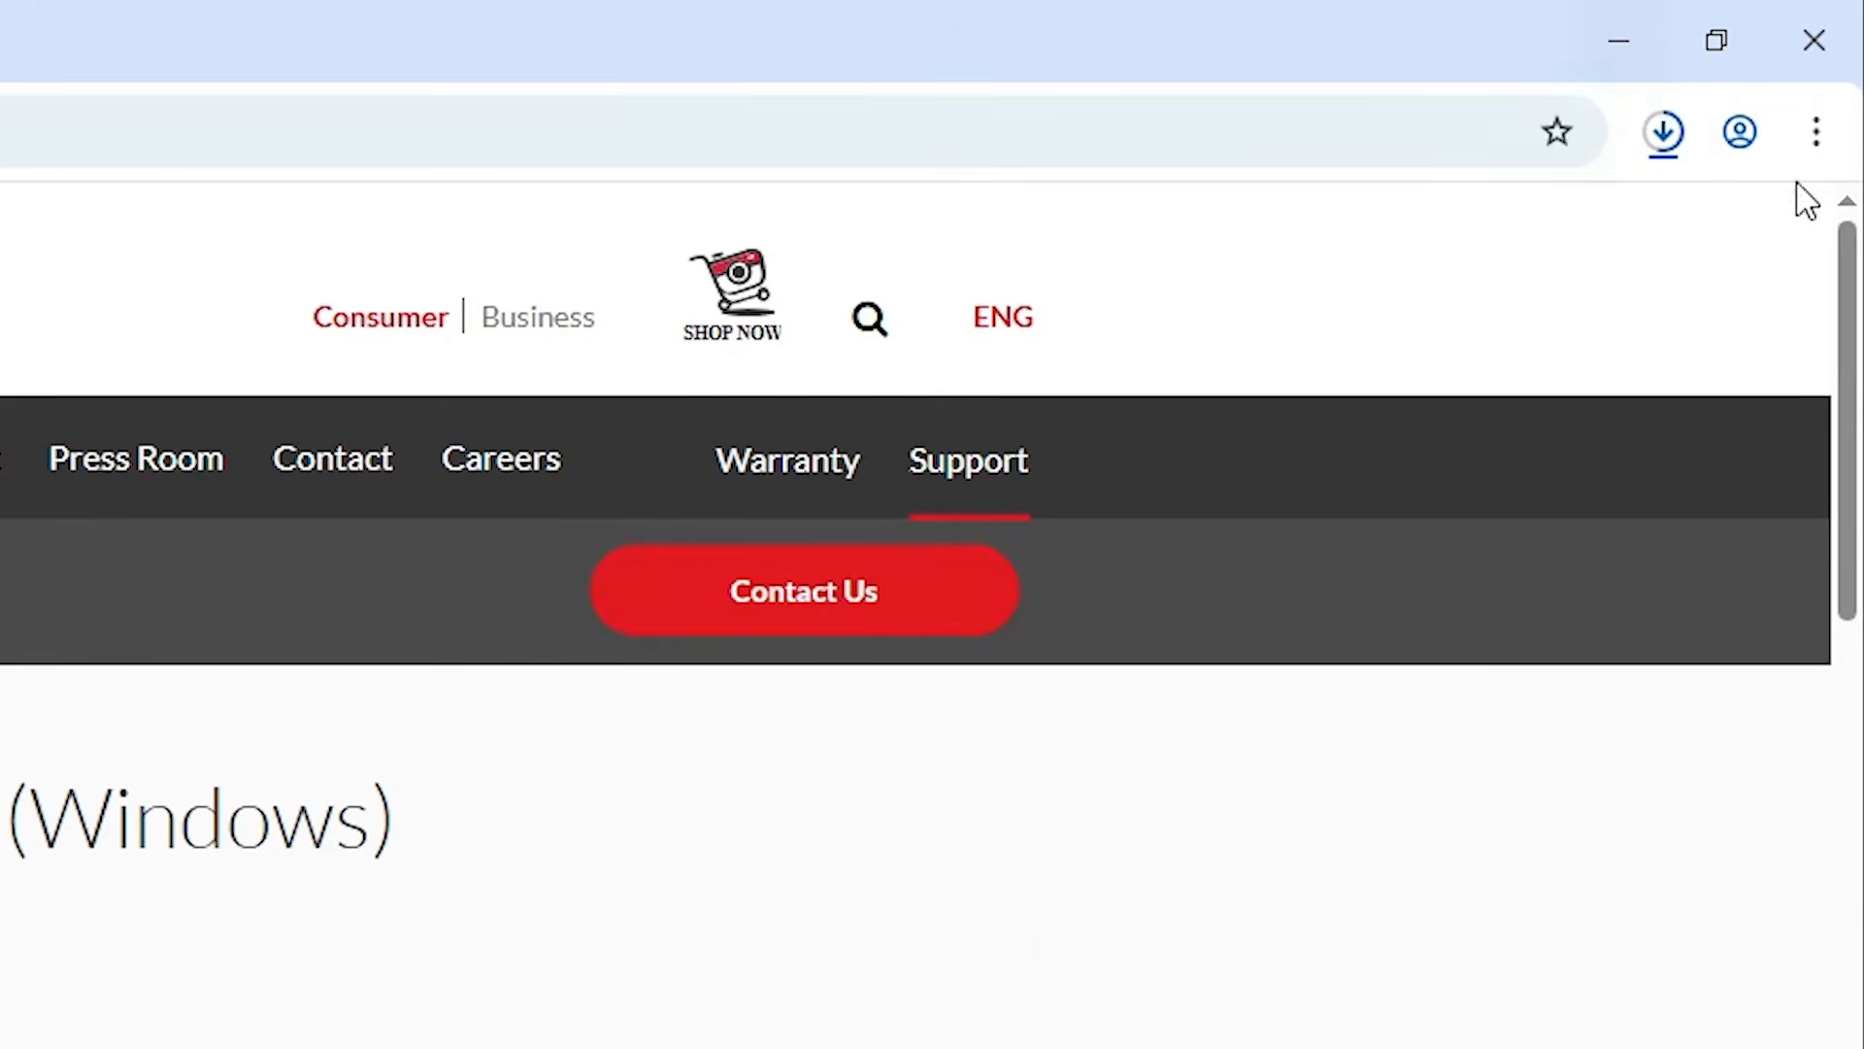
# Step: Show the downloaded xp68-win-e470-6_05d-ea34_2.exe in its folder and move it onto the desktop, with the browser minimized and the folder closed
pyautogui.click(1664, 131)
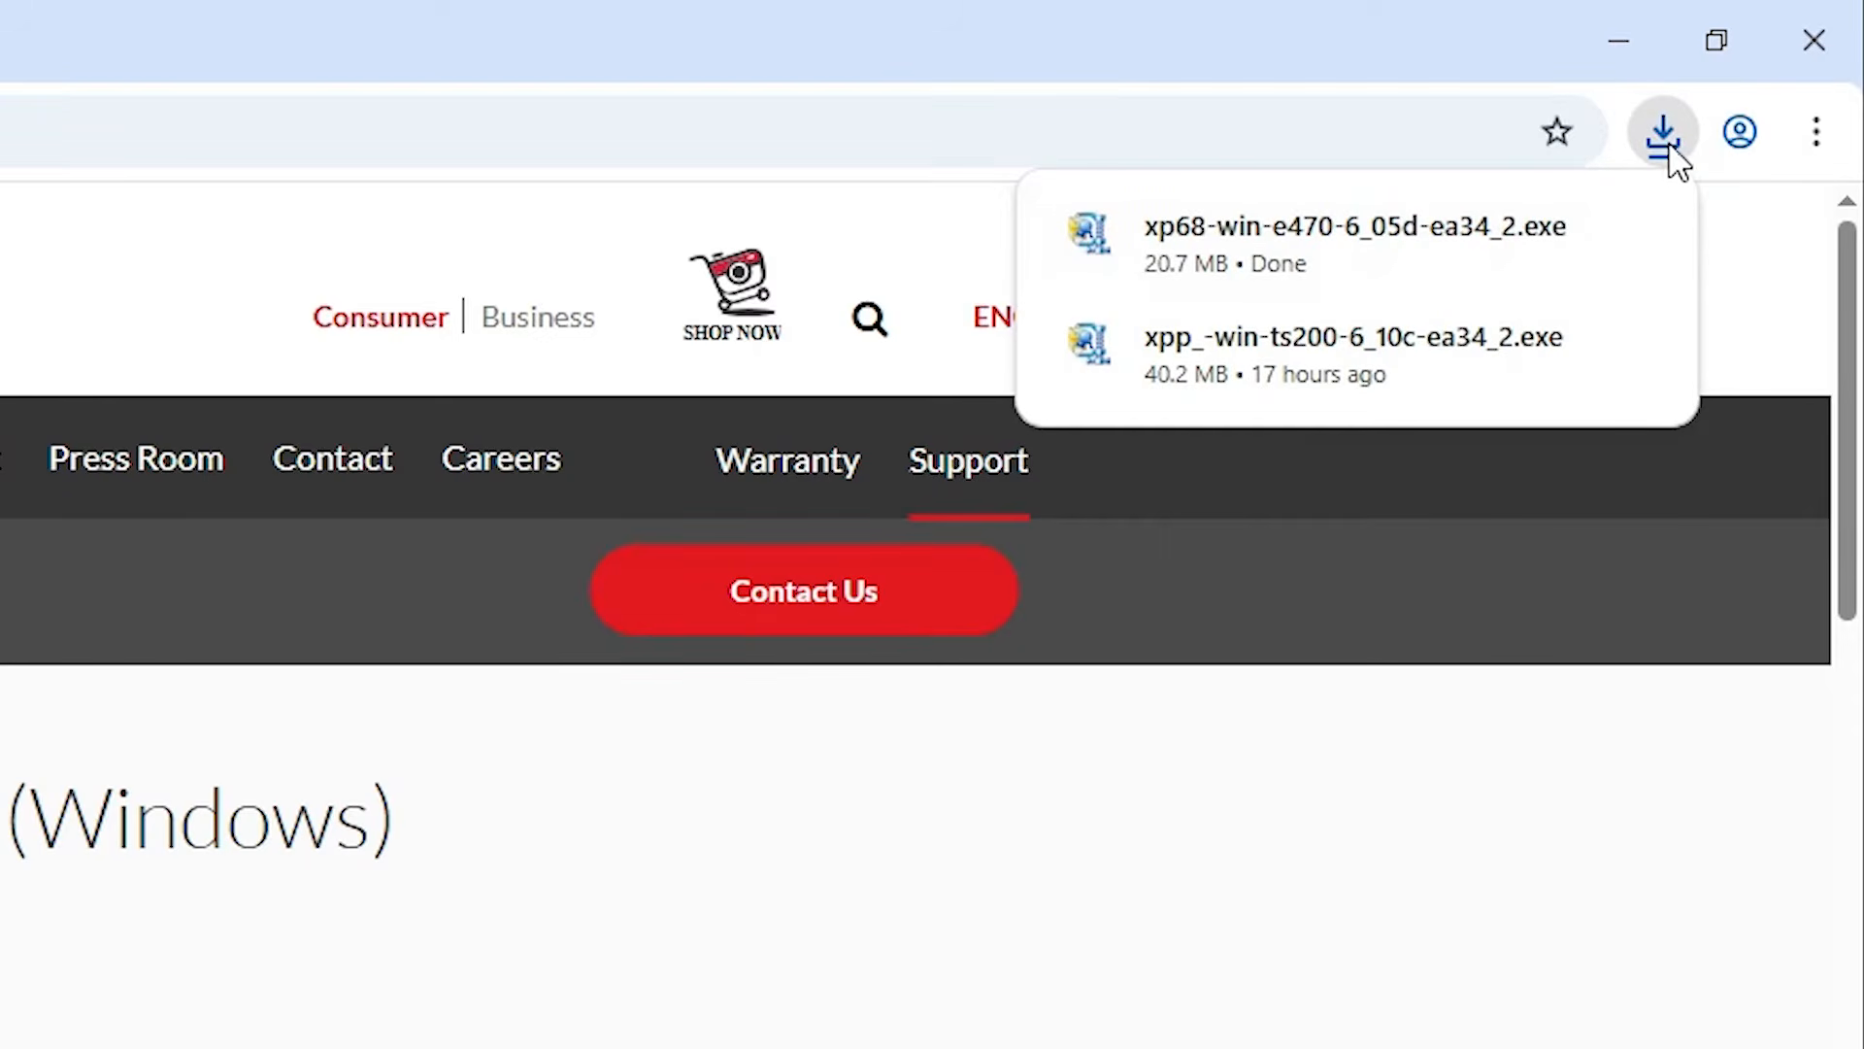
pyautogui.click(1542, 237)
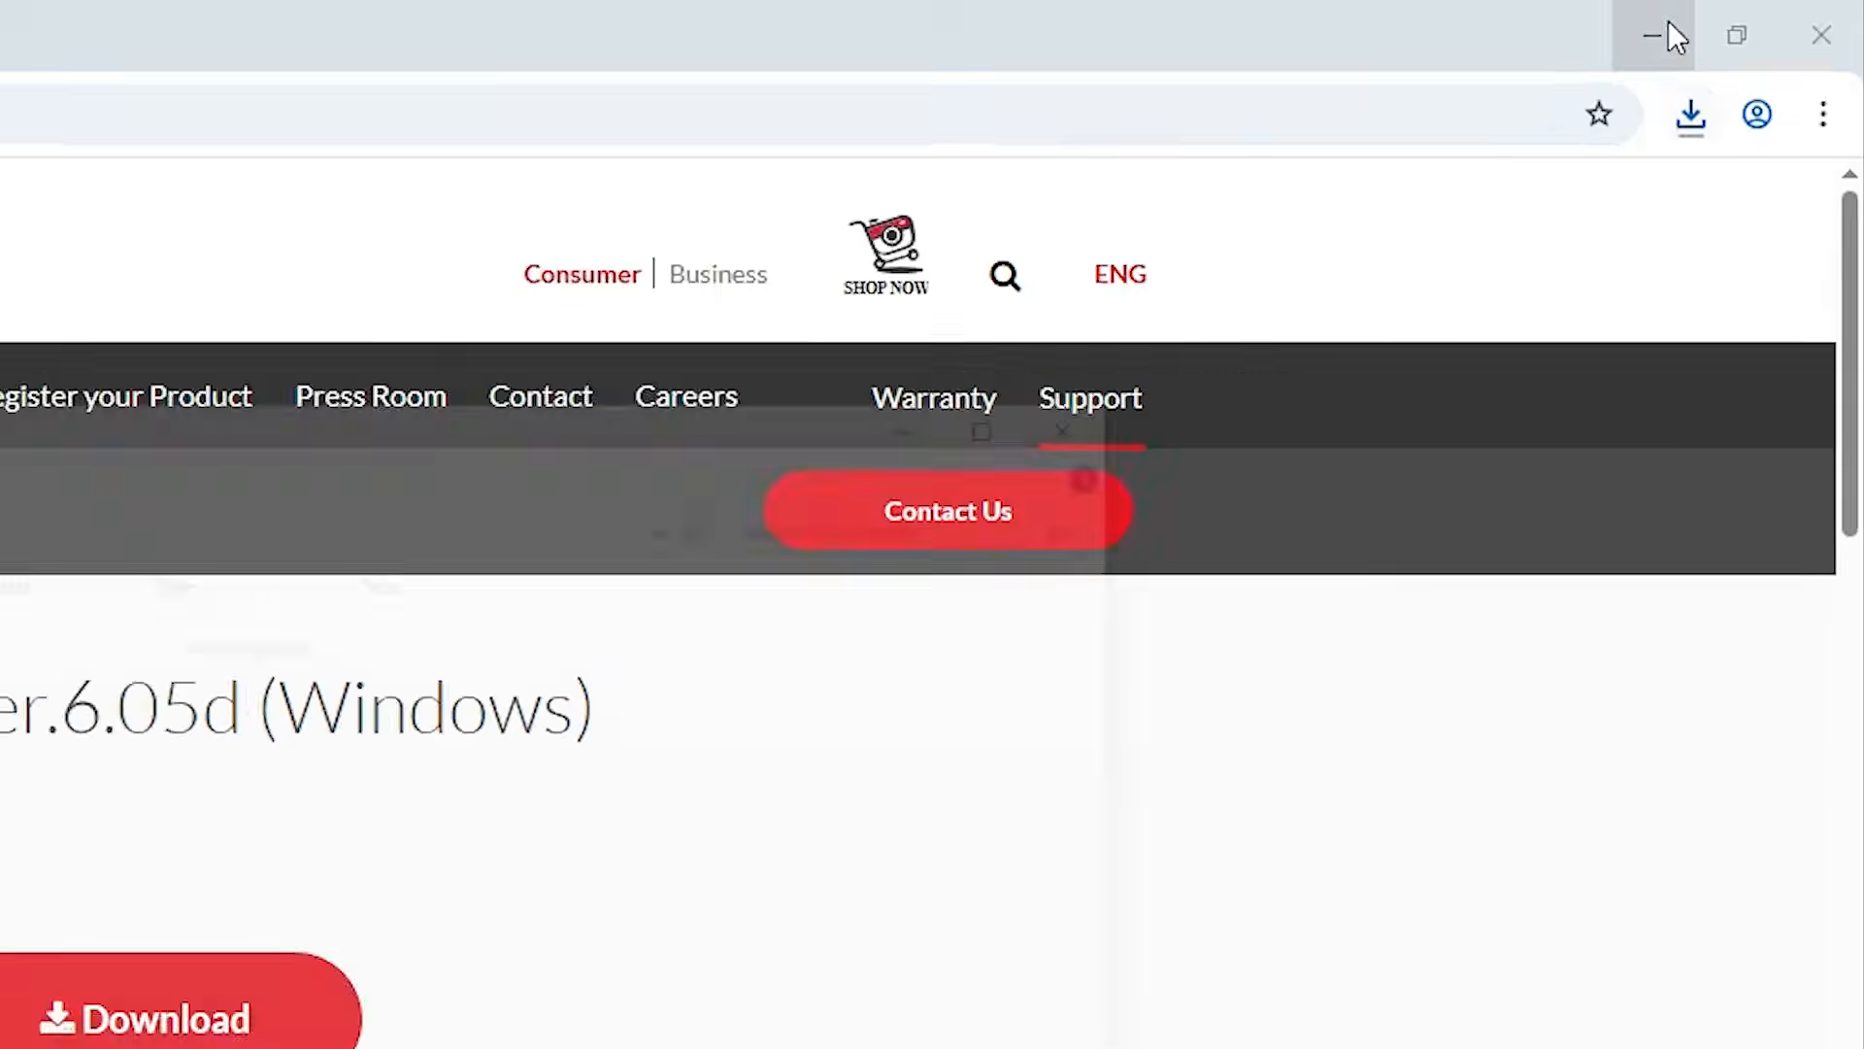
pyautogui.click(1668, 23)
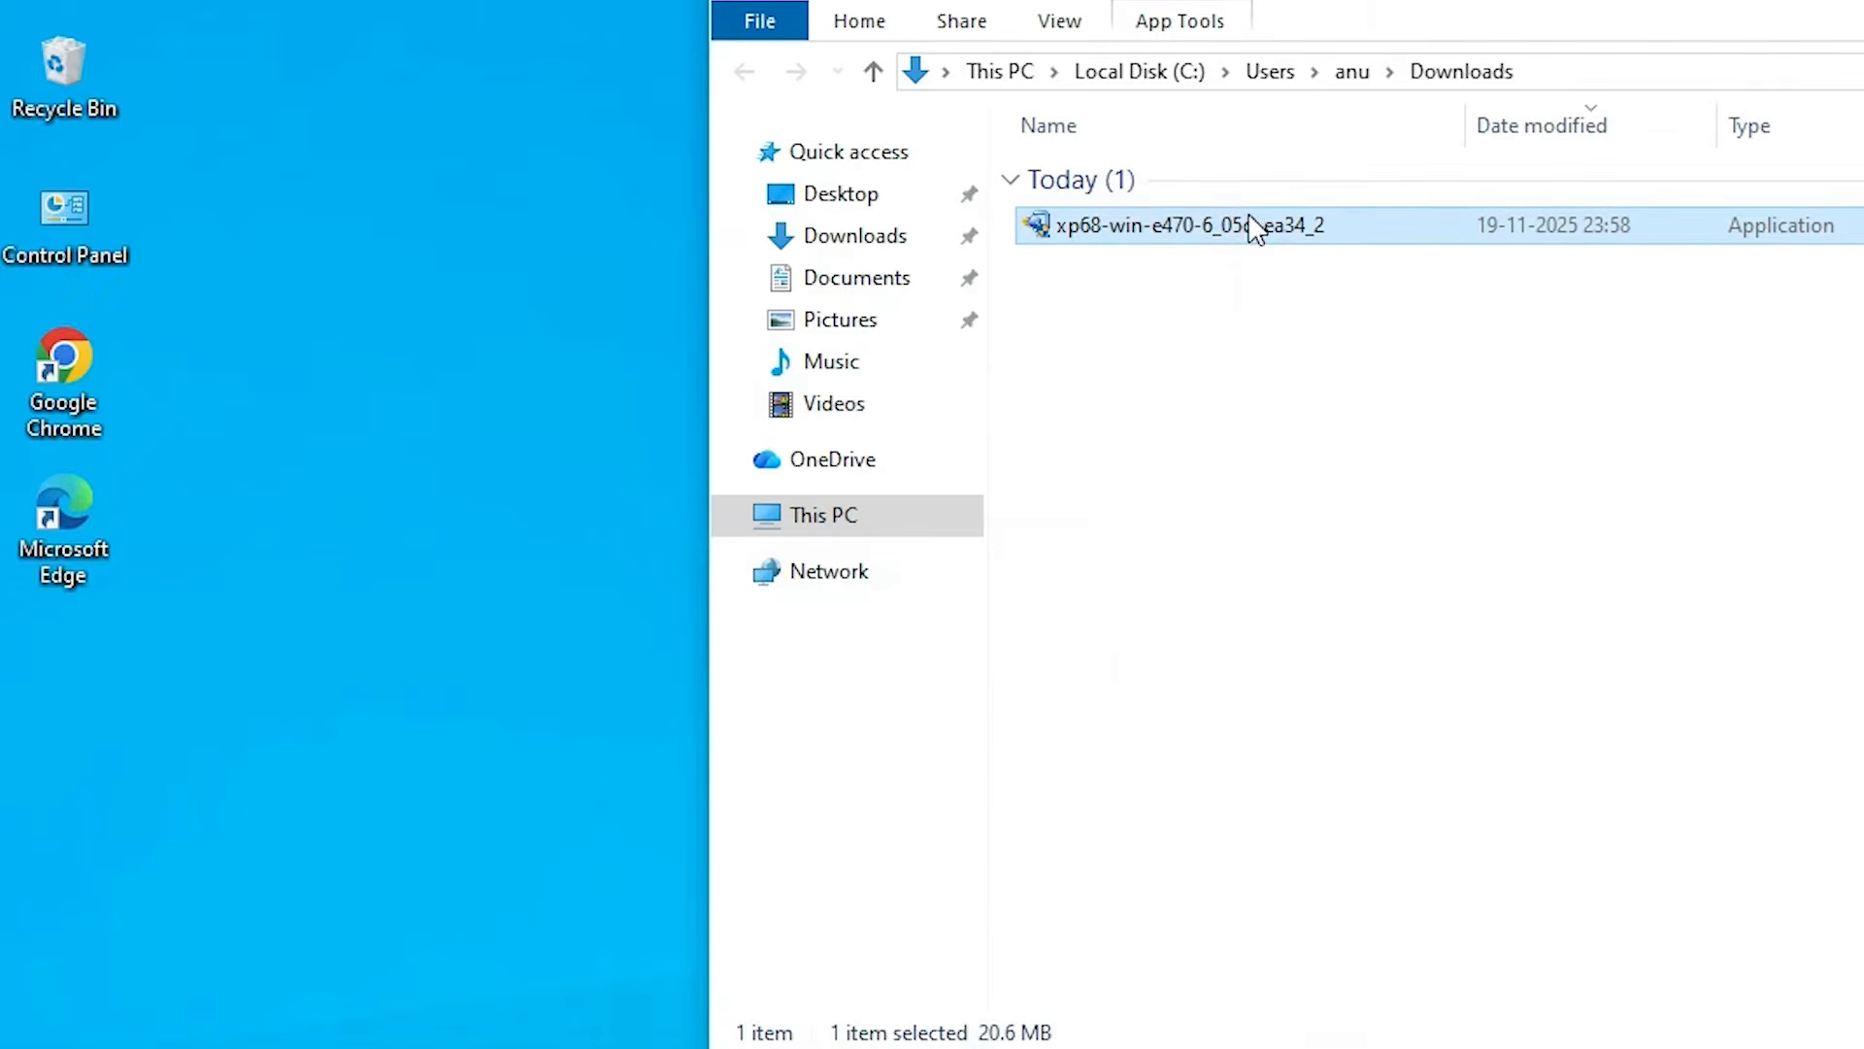
pyautogui.moveTo(1231, 220); pyautogui.dragTo(369, 588)
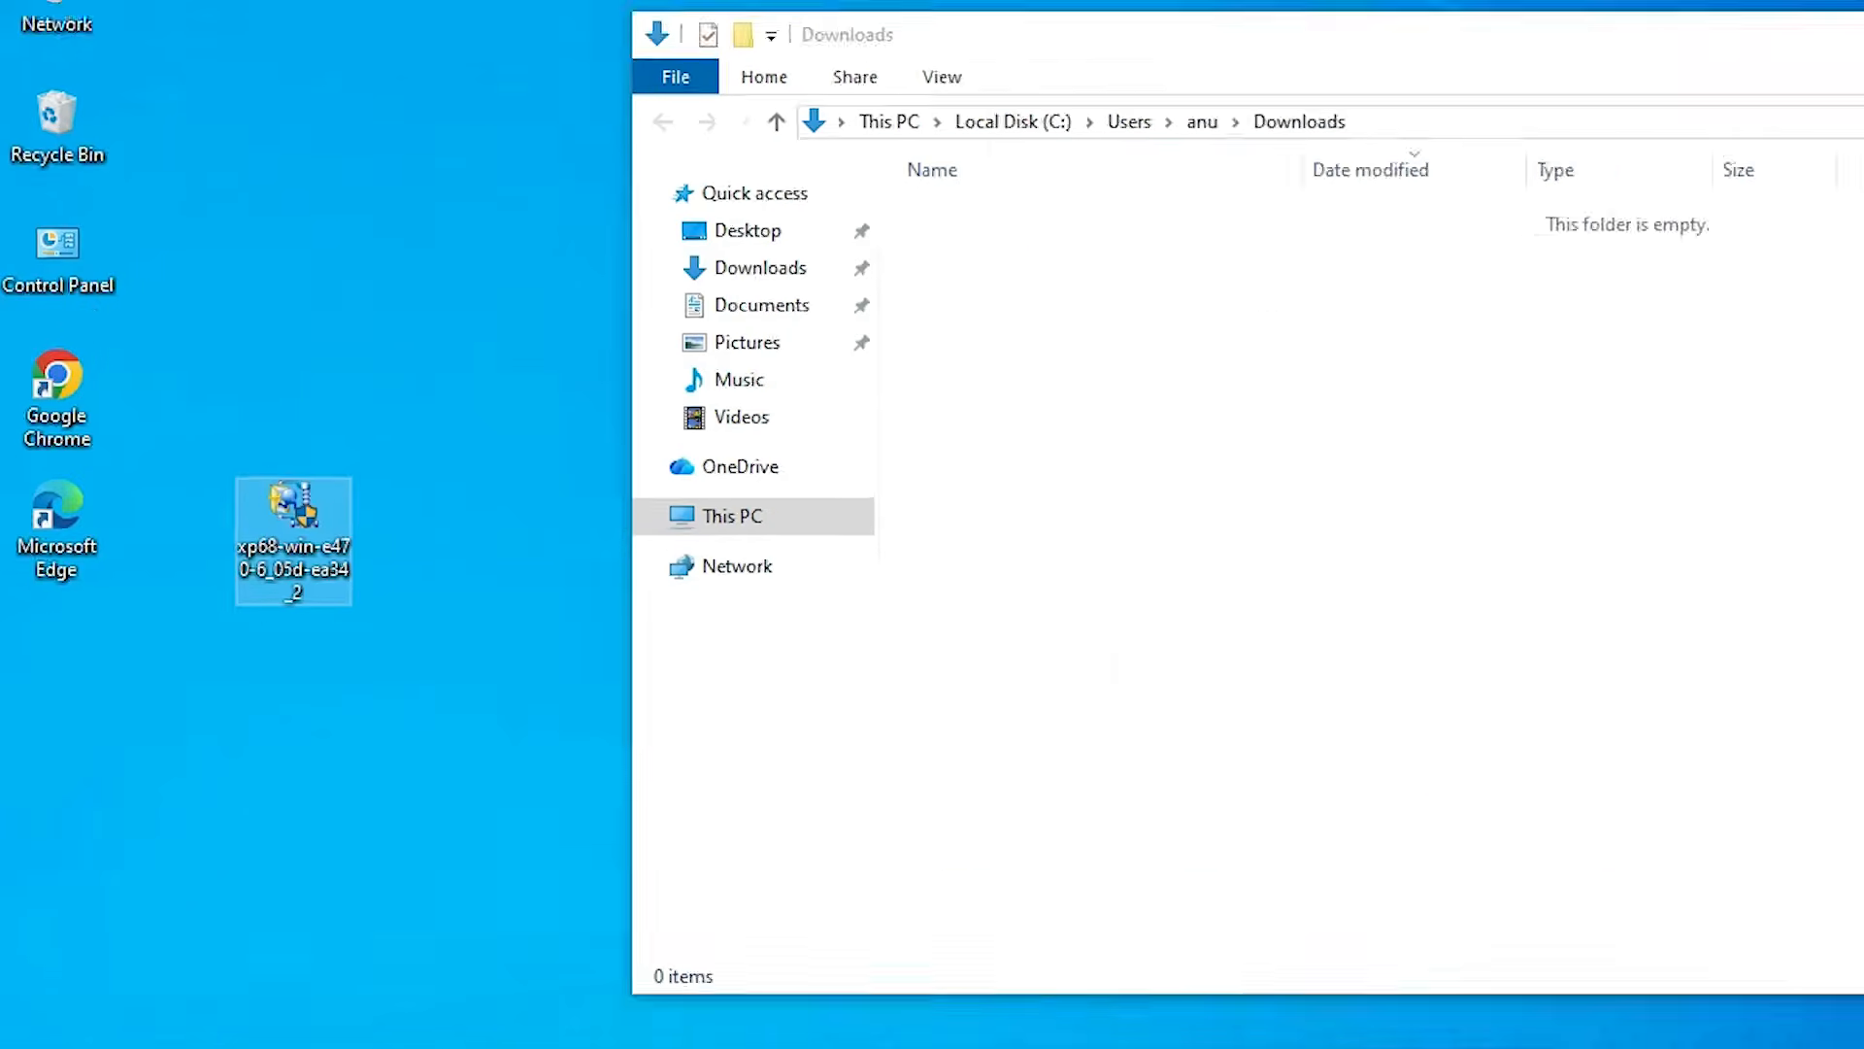
pyautogui.click(1457, 226)
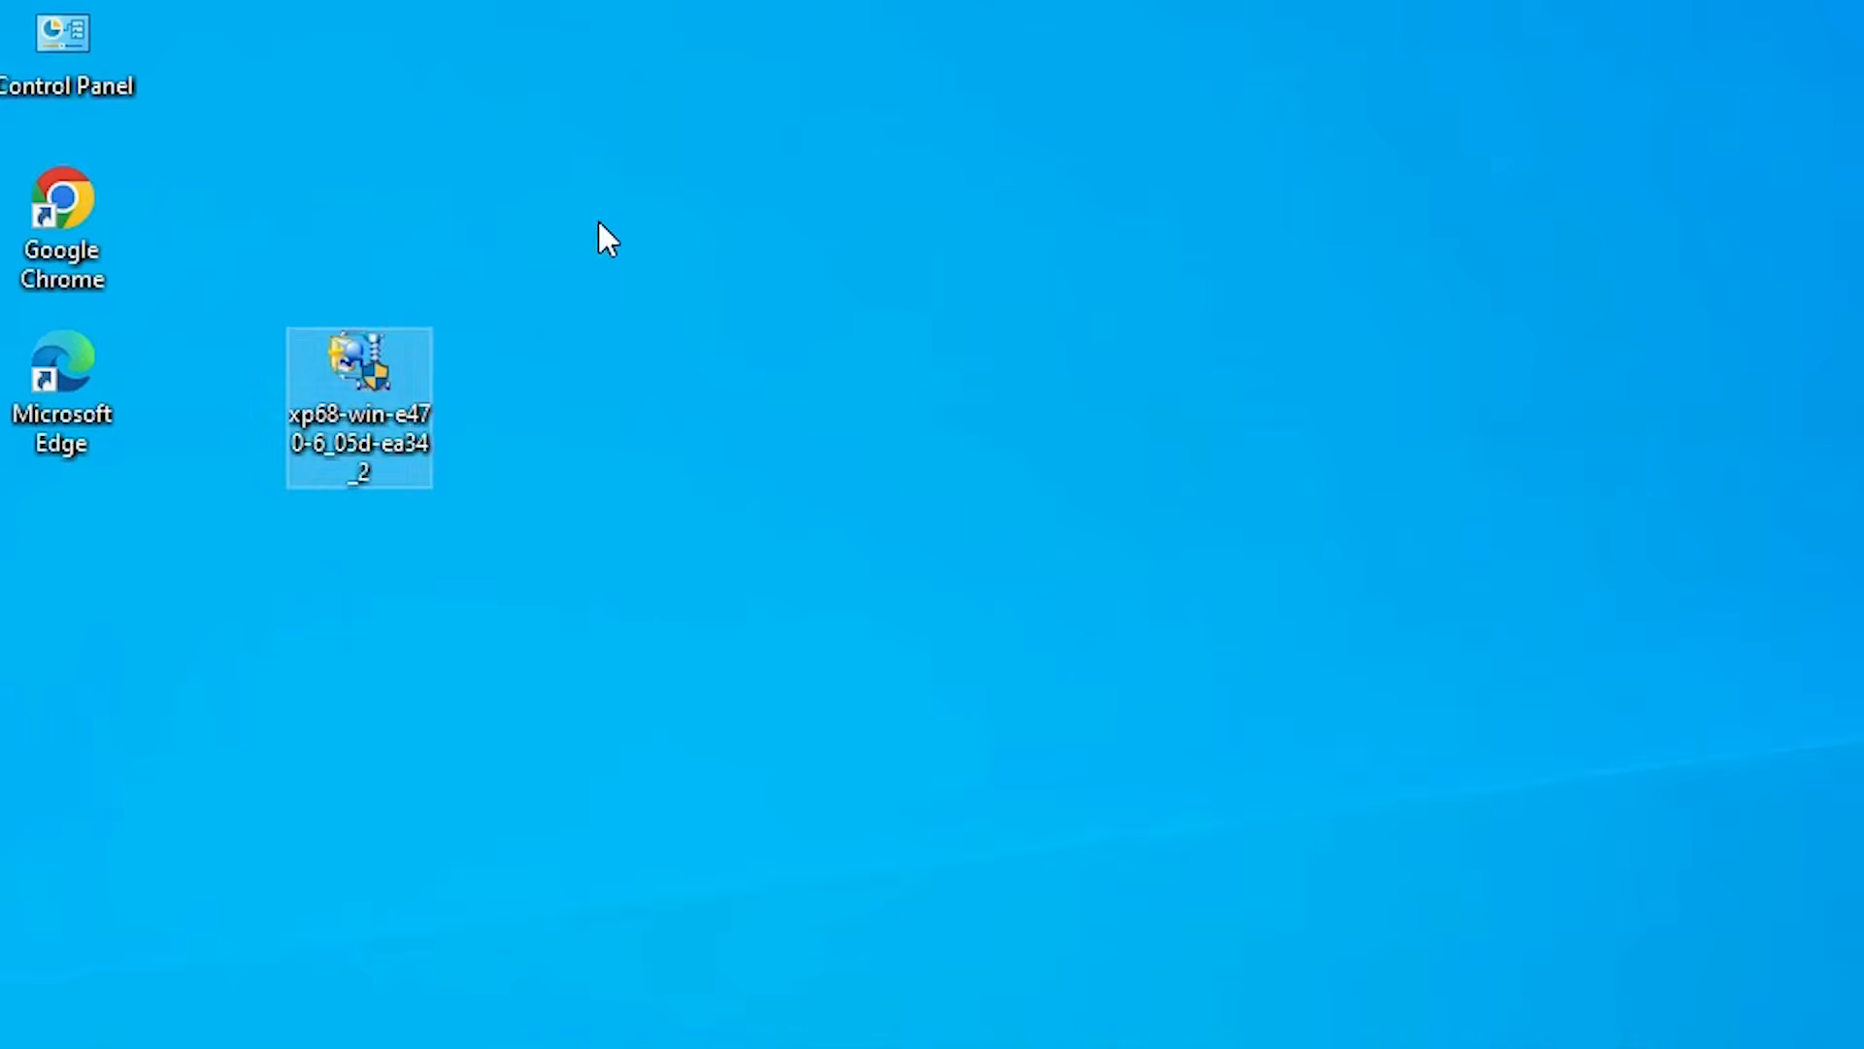
pyautogui.moveTo(305, 442); pyautogui.dragTo(145, 608)
pyautogui.moveTo(278, 550); pyautogui.dragTo(278, 541)
# Step: Extract the driver package with WinRAR into a desktop folder named xp68-win-e470-6_05d-ea34_2, and place that folder near the installer
pyautogui.rightClick(360, 456)
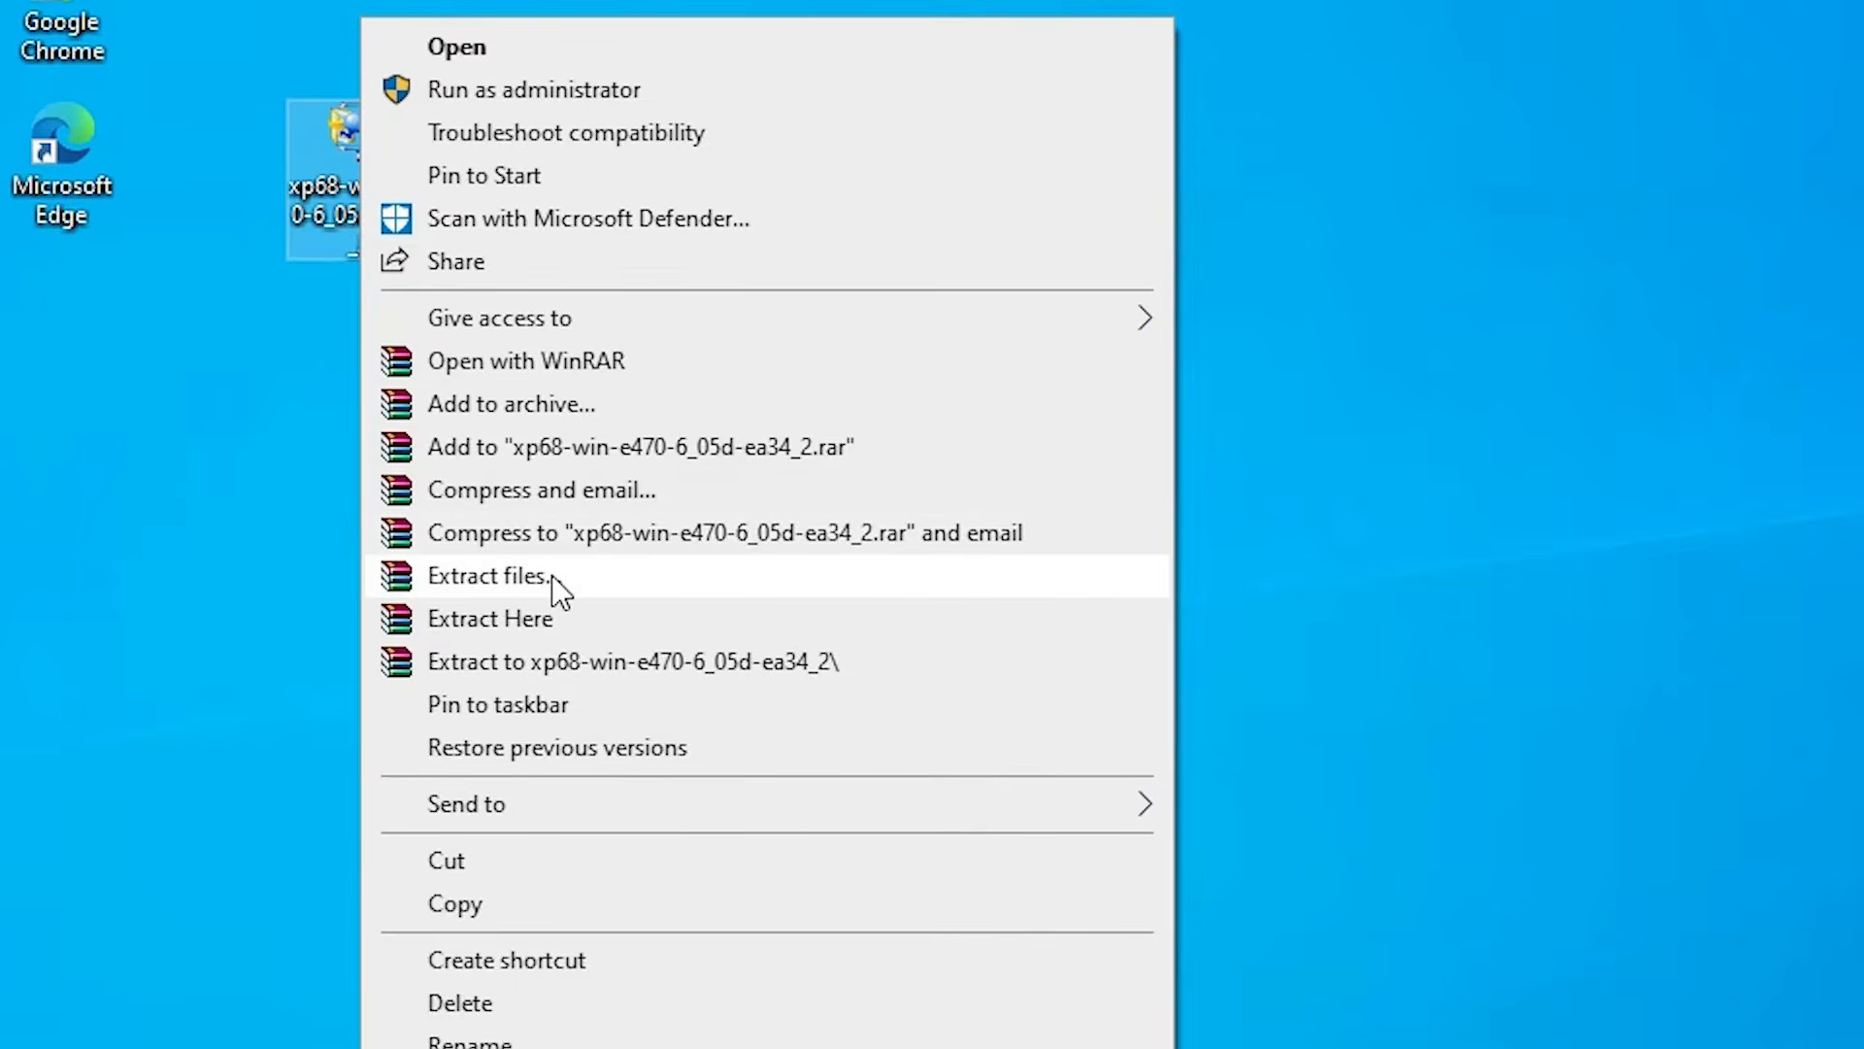
pyautogui.click(552, 804)
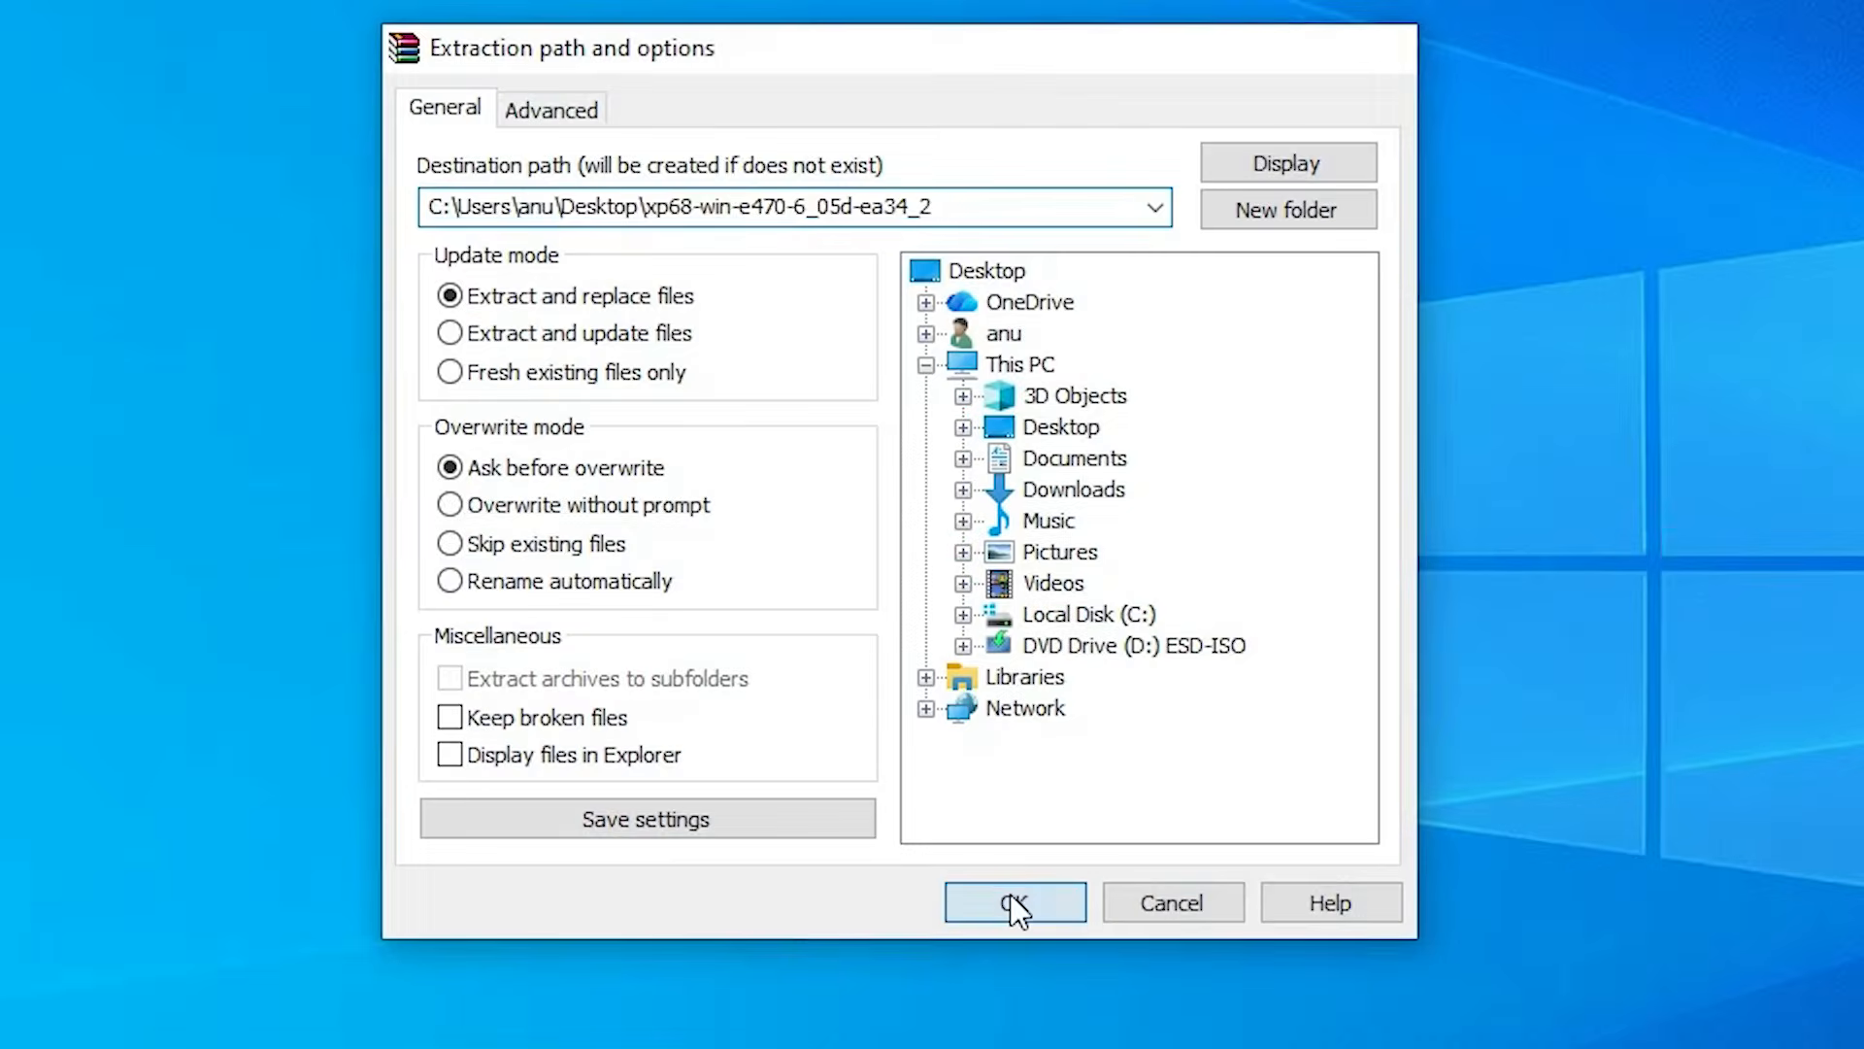
pyautogui.click(1010, 895)
pyautogui.moveTo(42, 570); pyautogui.dragTo(374, 583)
# Step: Inspect the extracted driver files by opening the desktop folder, its nested folder of the same name, and the Driver subfolder
pyautogui.doubleClick(355, 579)
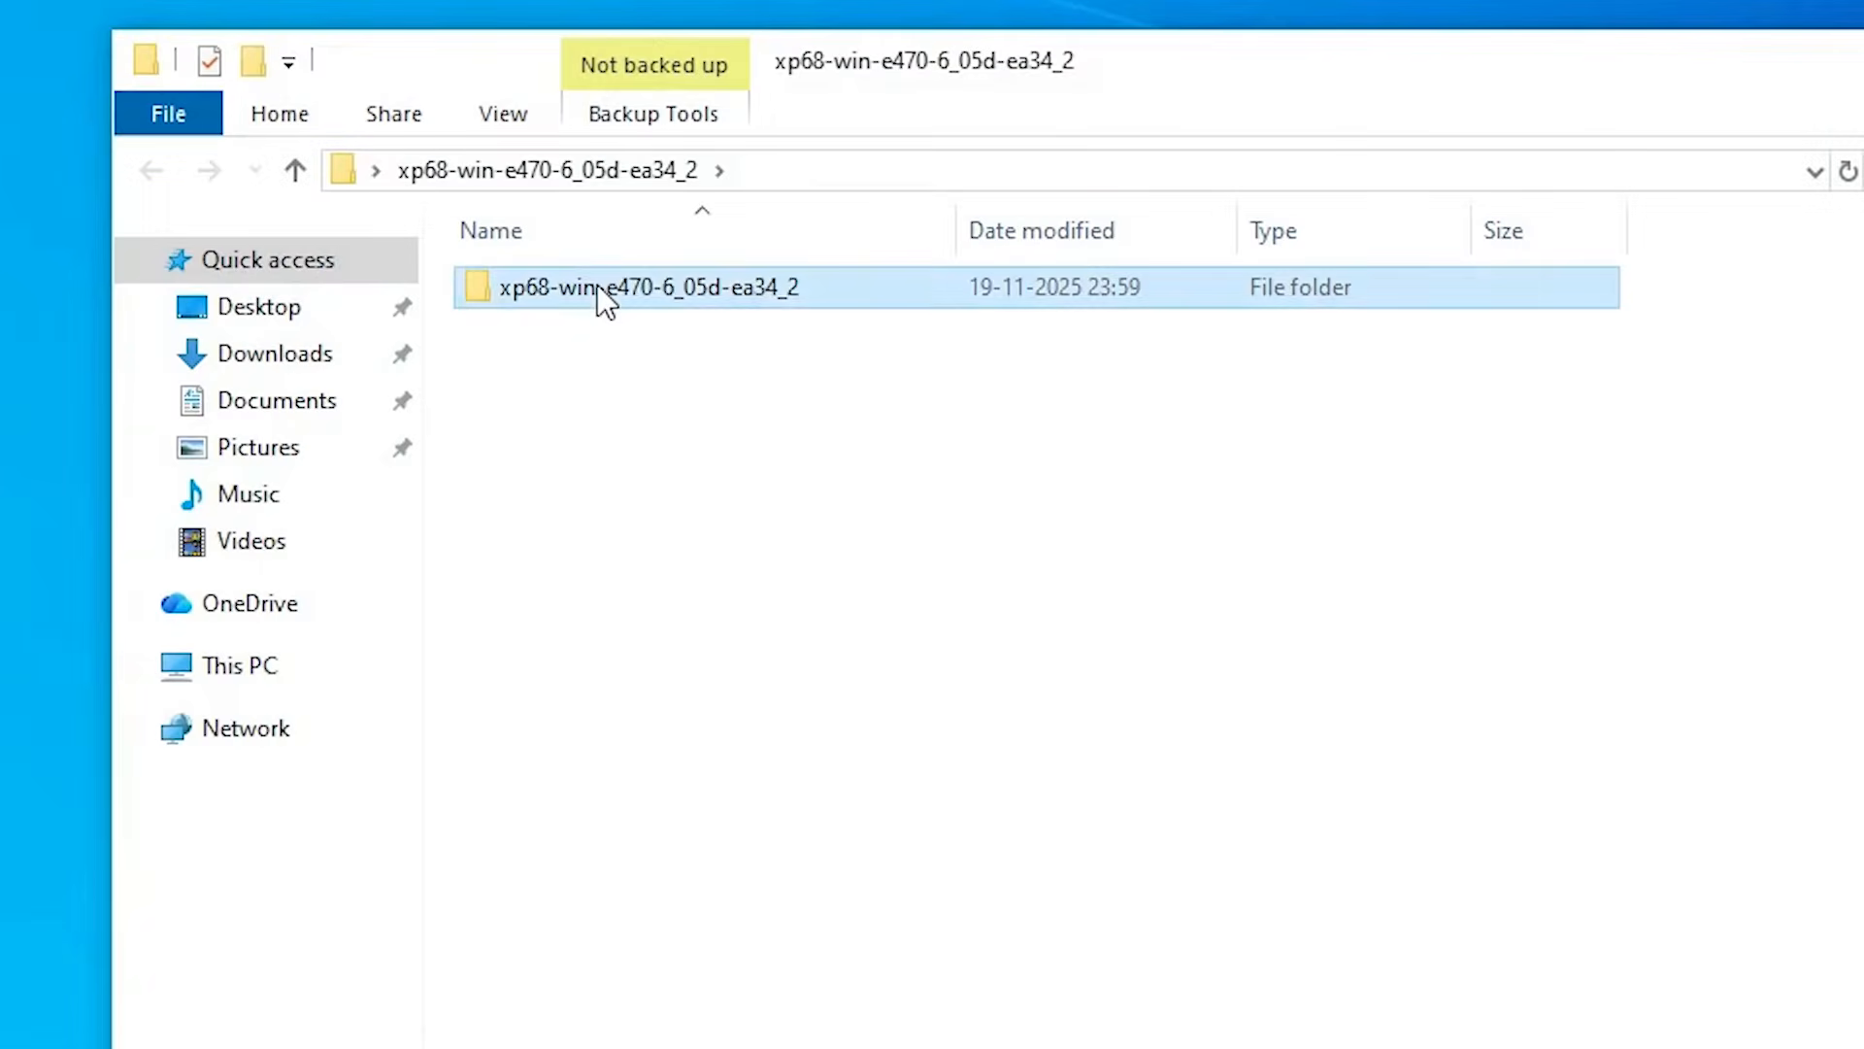
pyautogui.doubleClick(1273, 6)
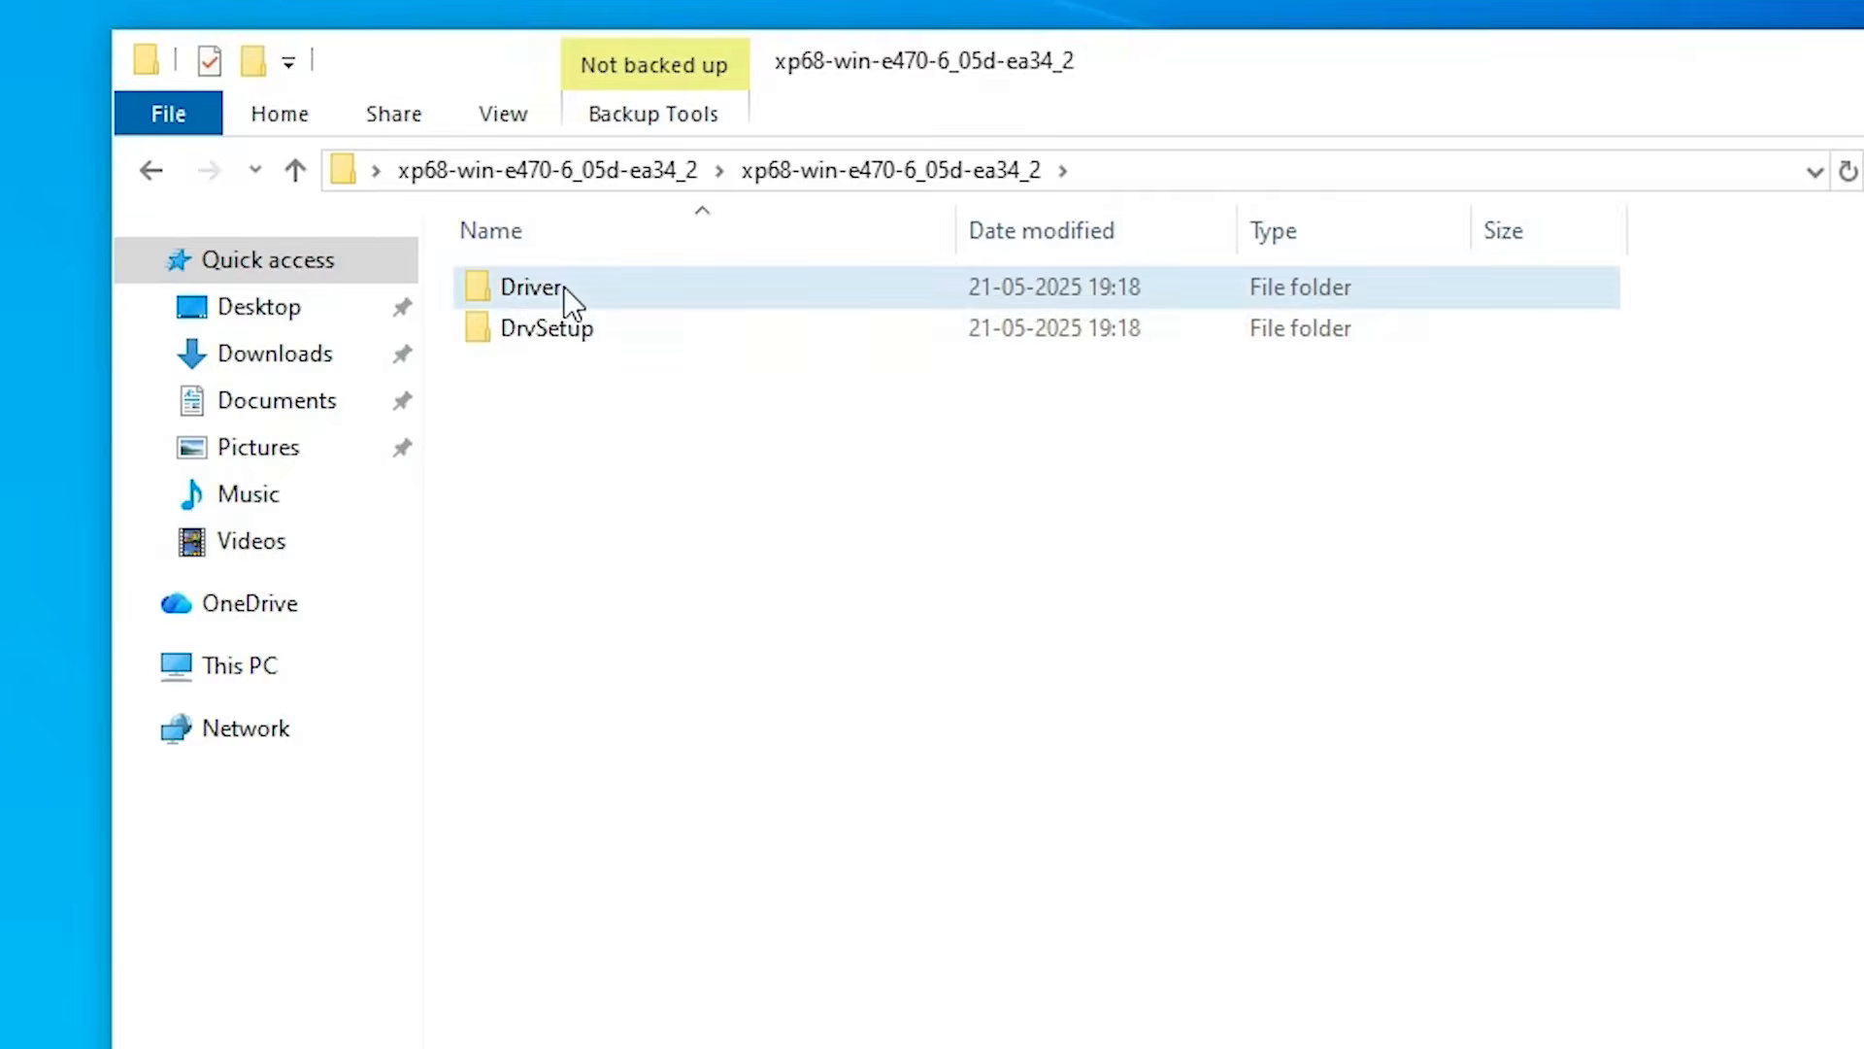
pyautogui.doubleClick(563, 287)
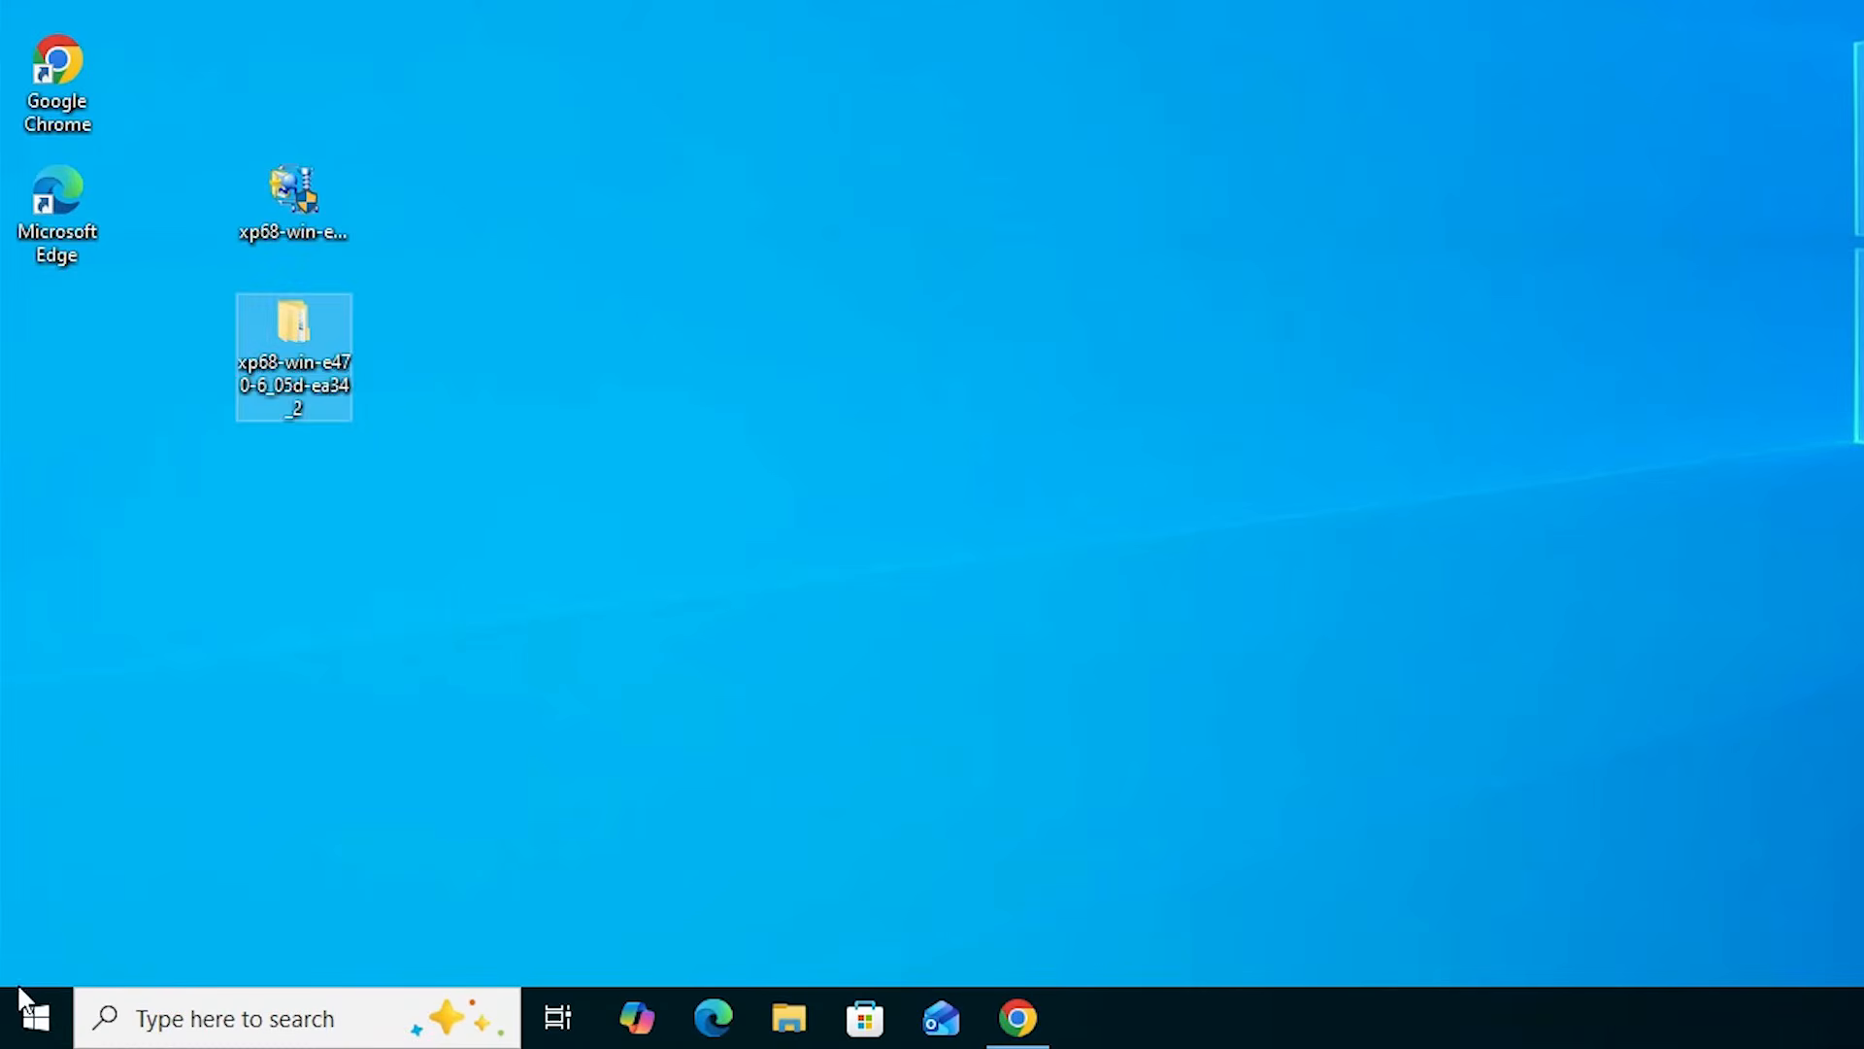
# Step: Open the Printers & scanners settings and start adding a printer that isn't listed
pyautogui.click(19, 1027)
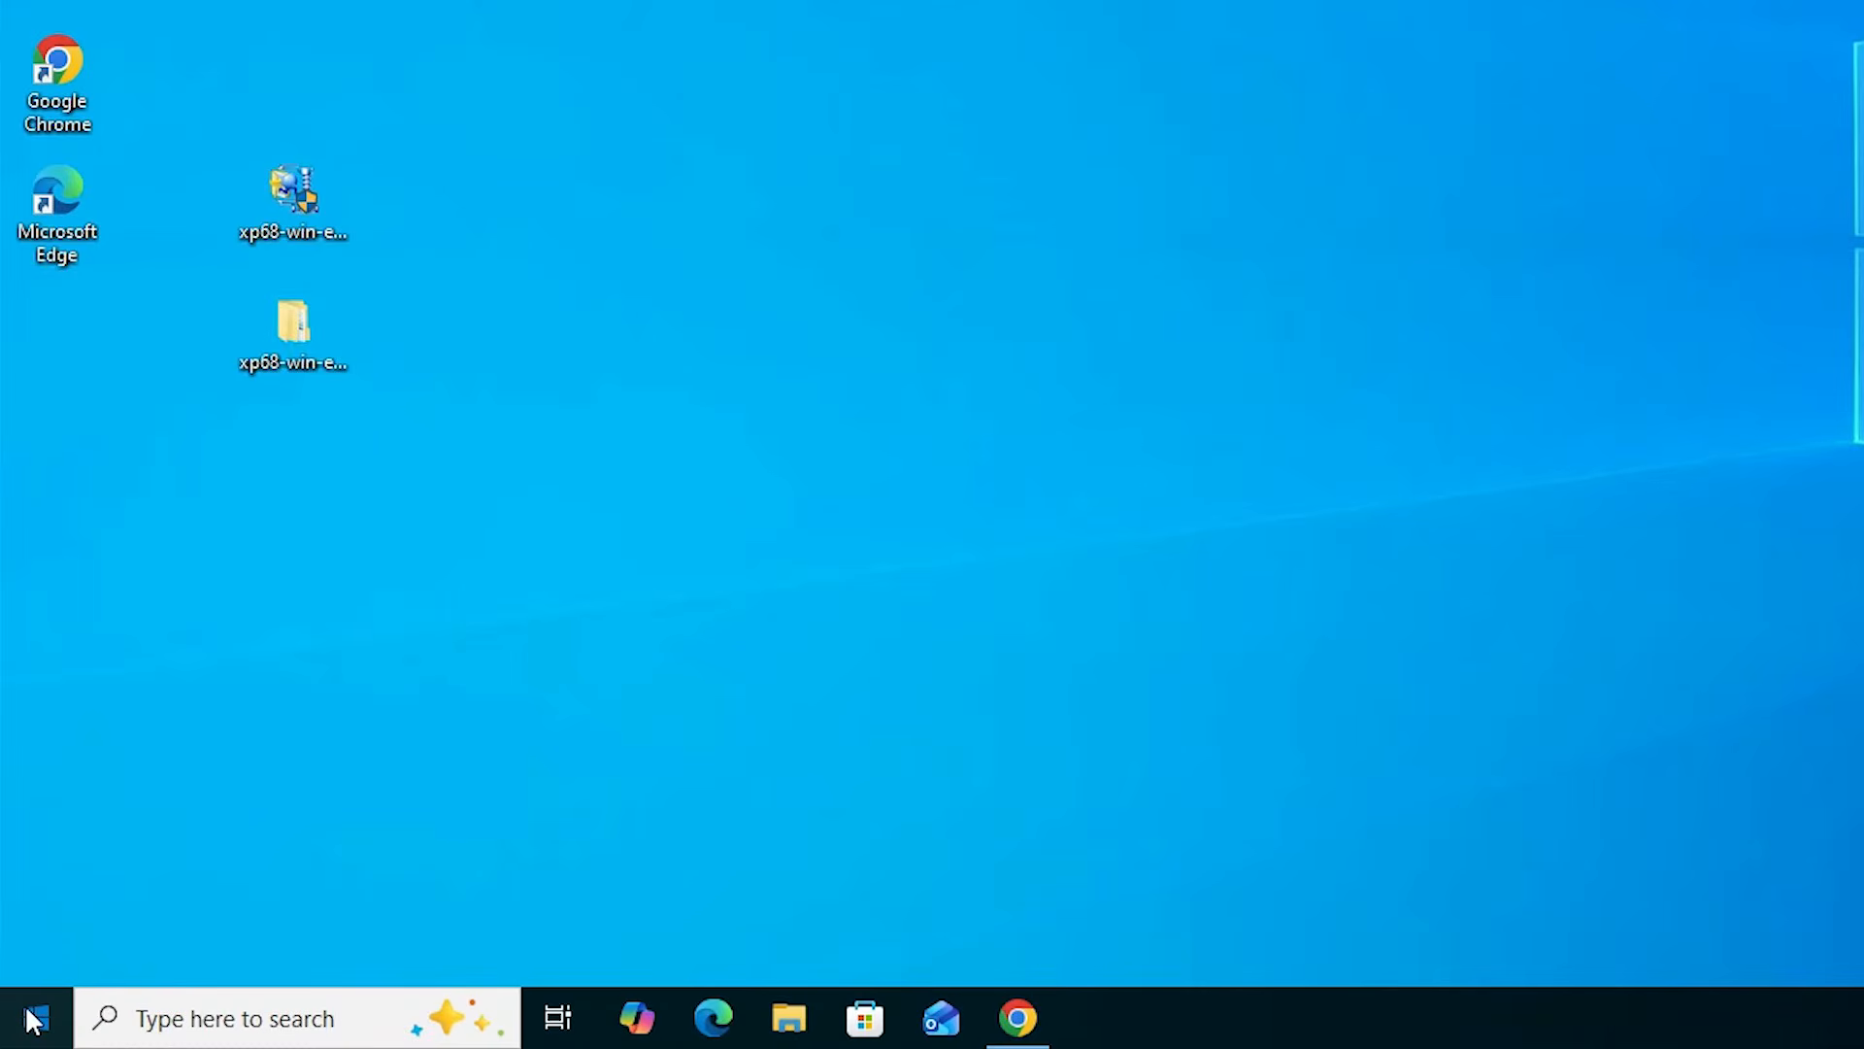
pyautogui.moveTo(19, 973)
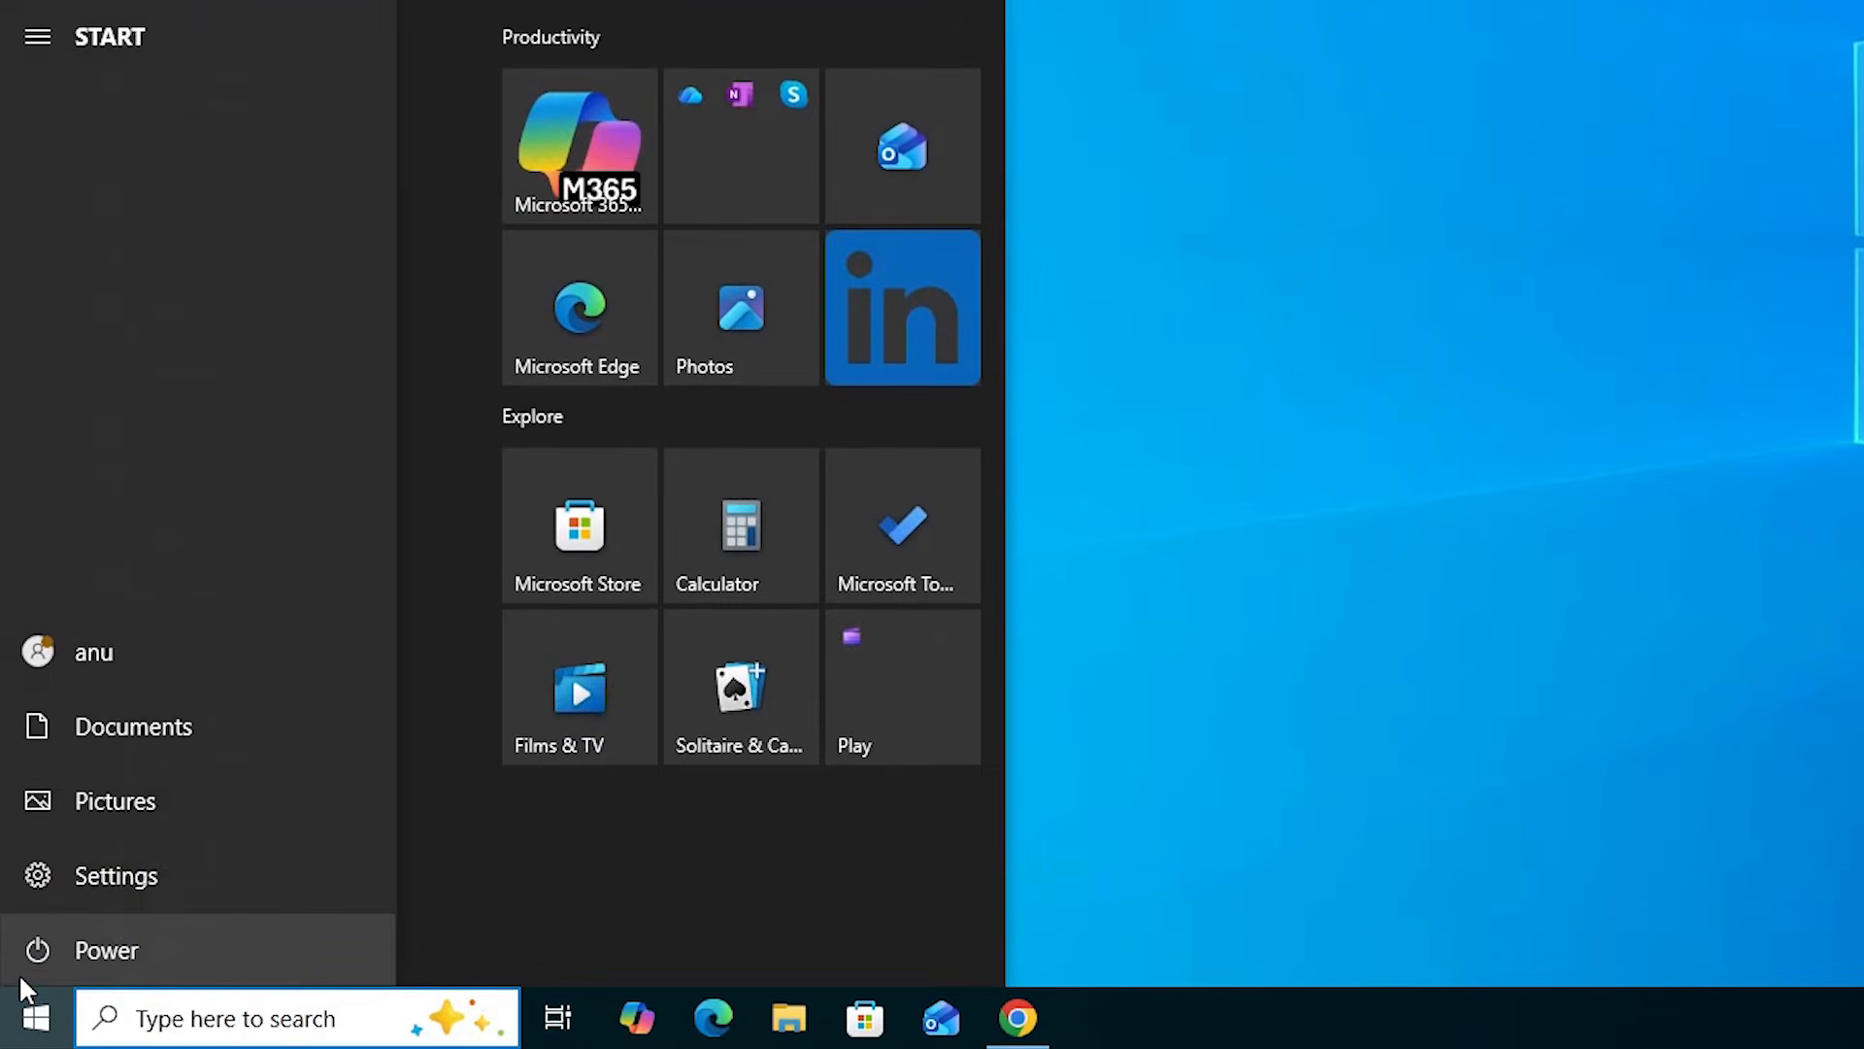
pyautogui.write('pr')
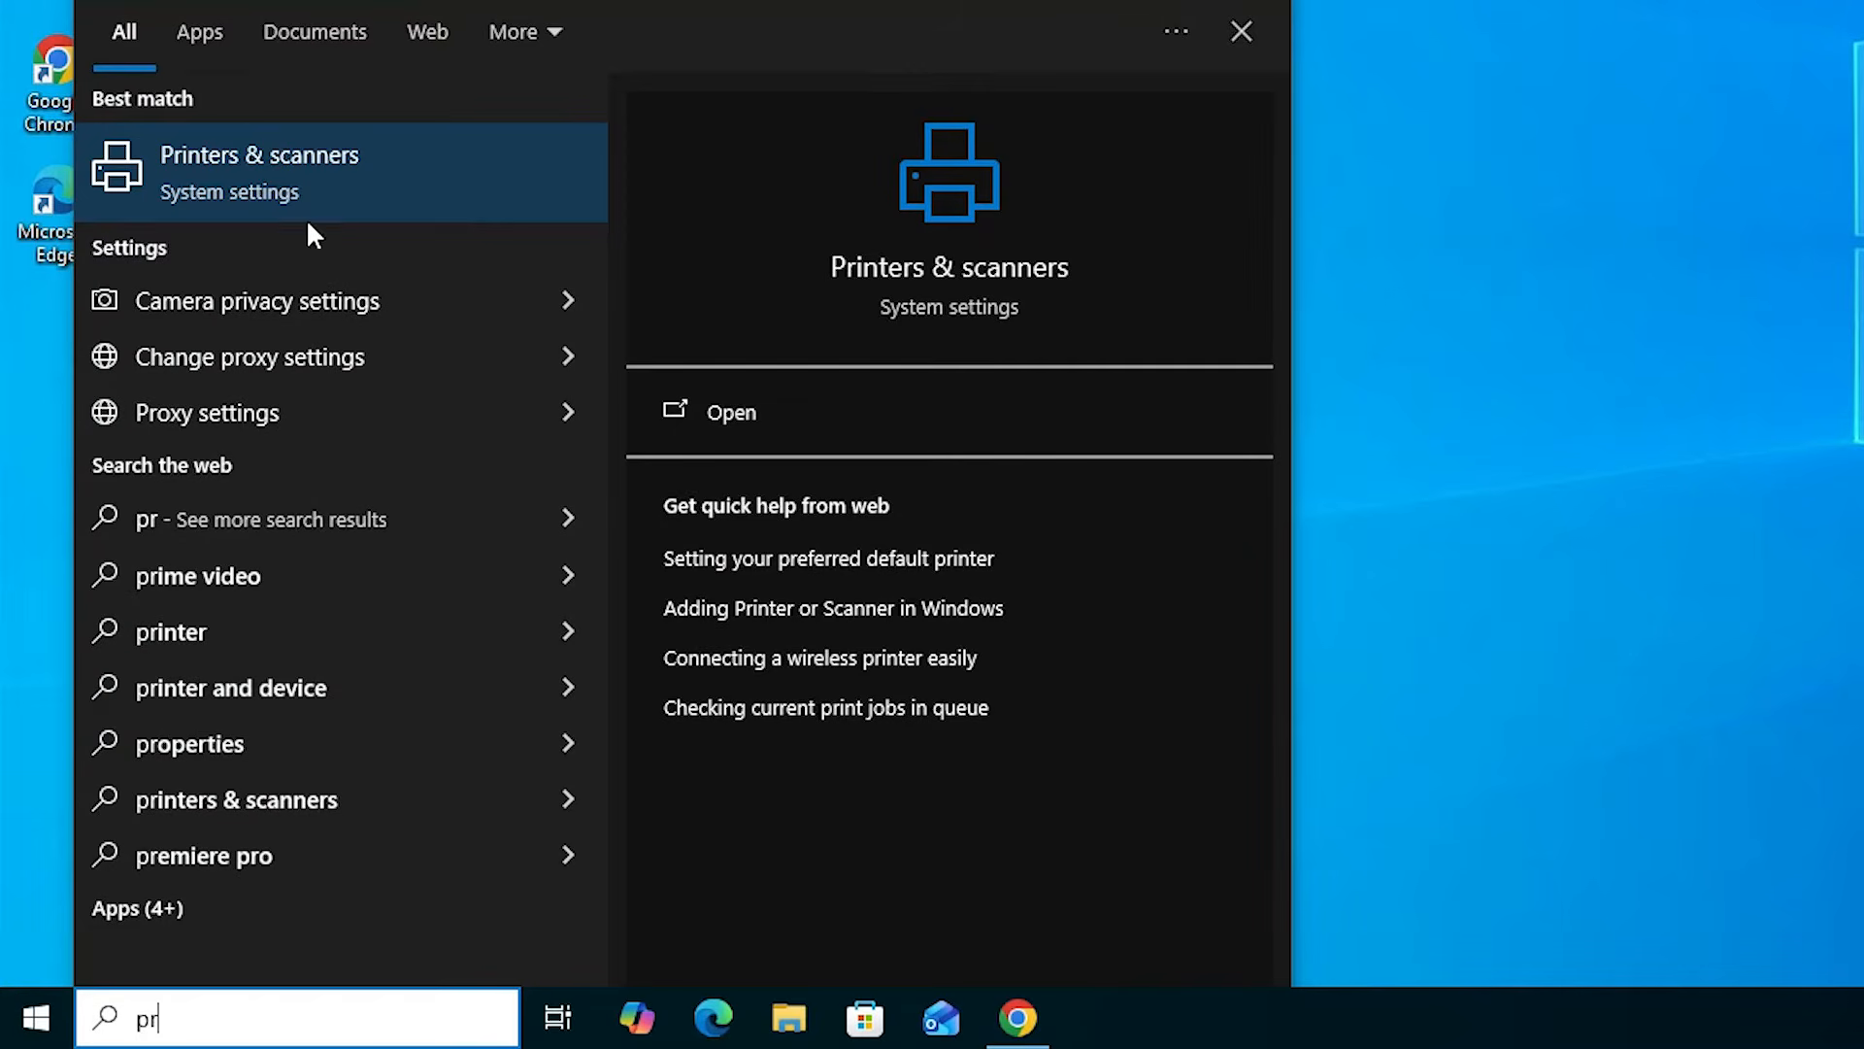
pyautogui.click(332, 191)
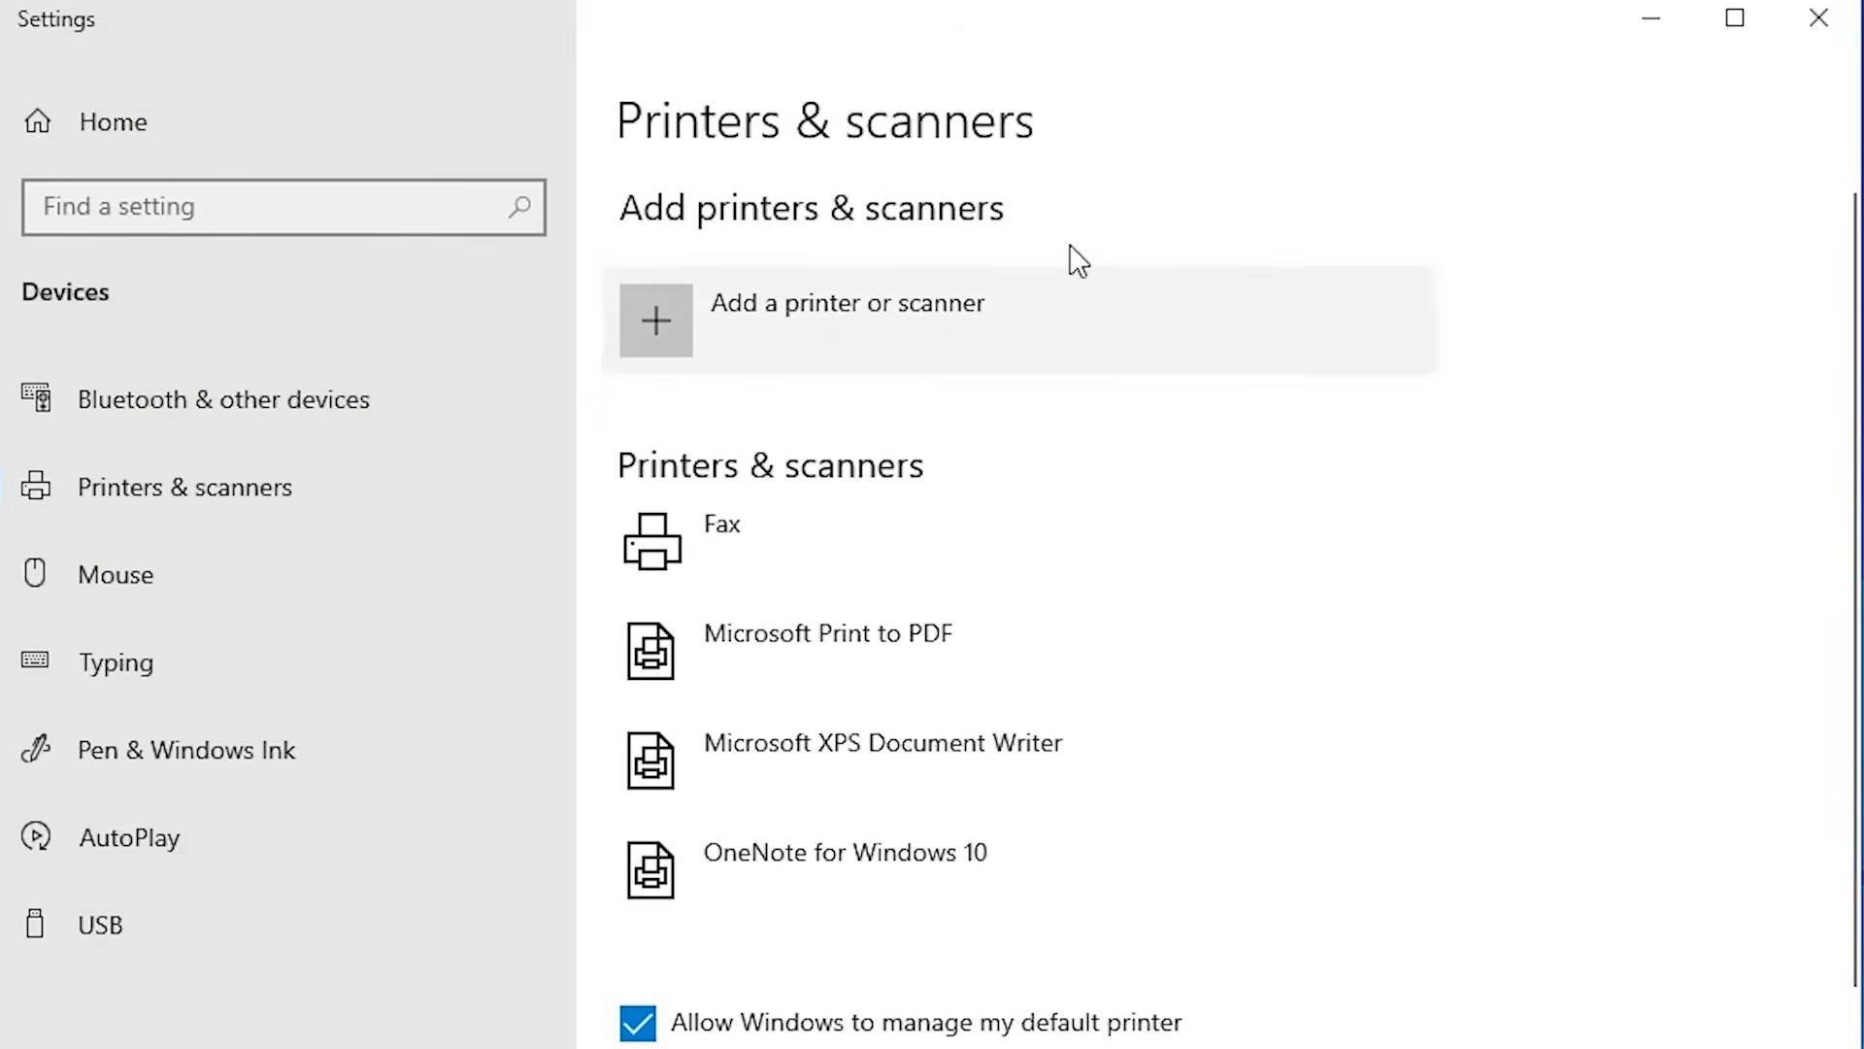
pyautogui.click(860, 340)
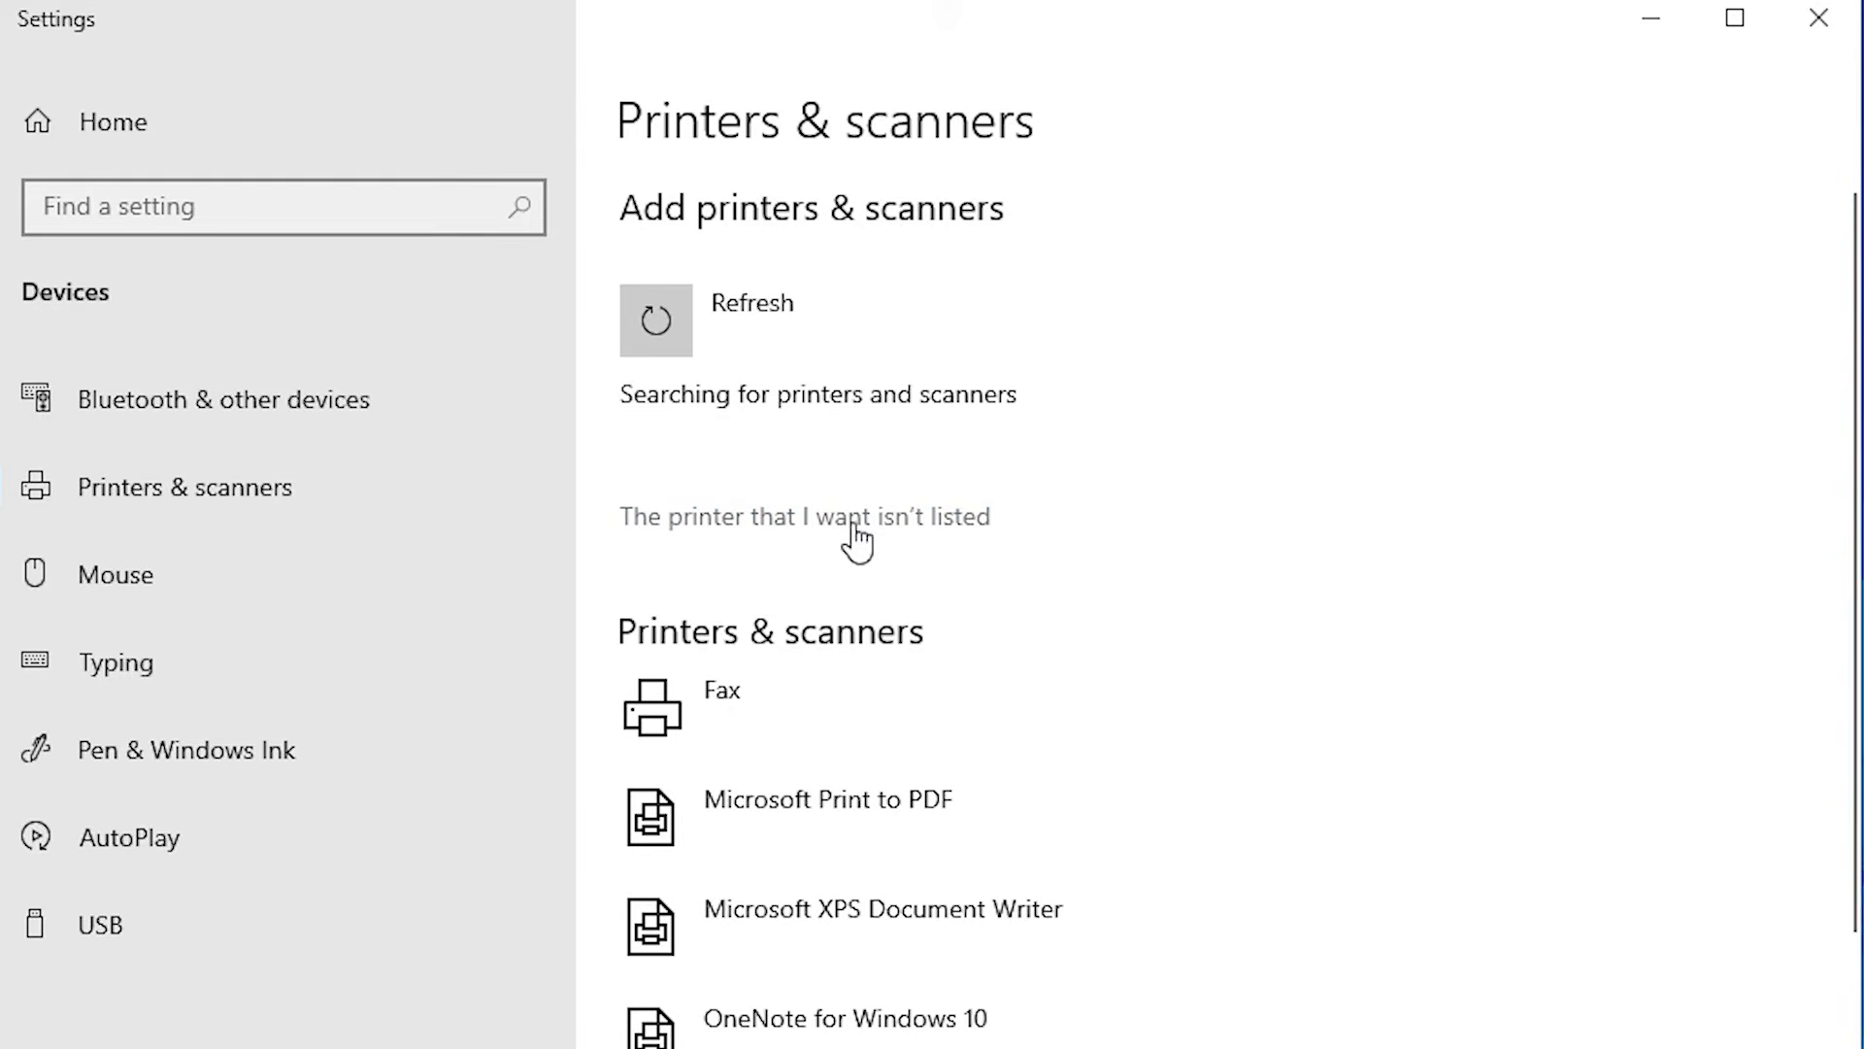
pyautogui.click(984, 529)
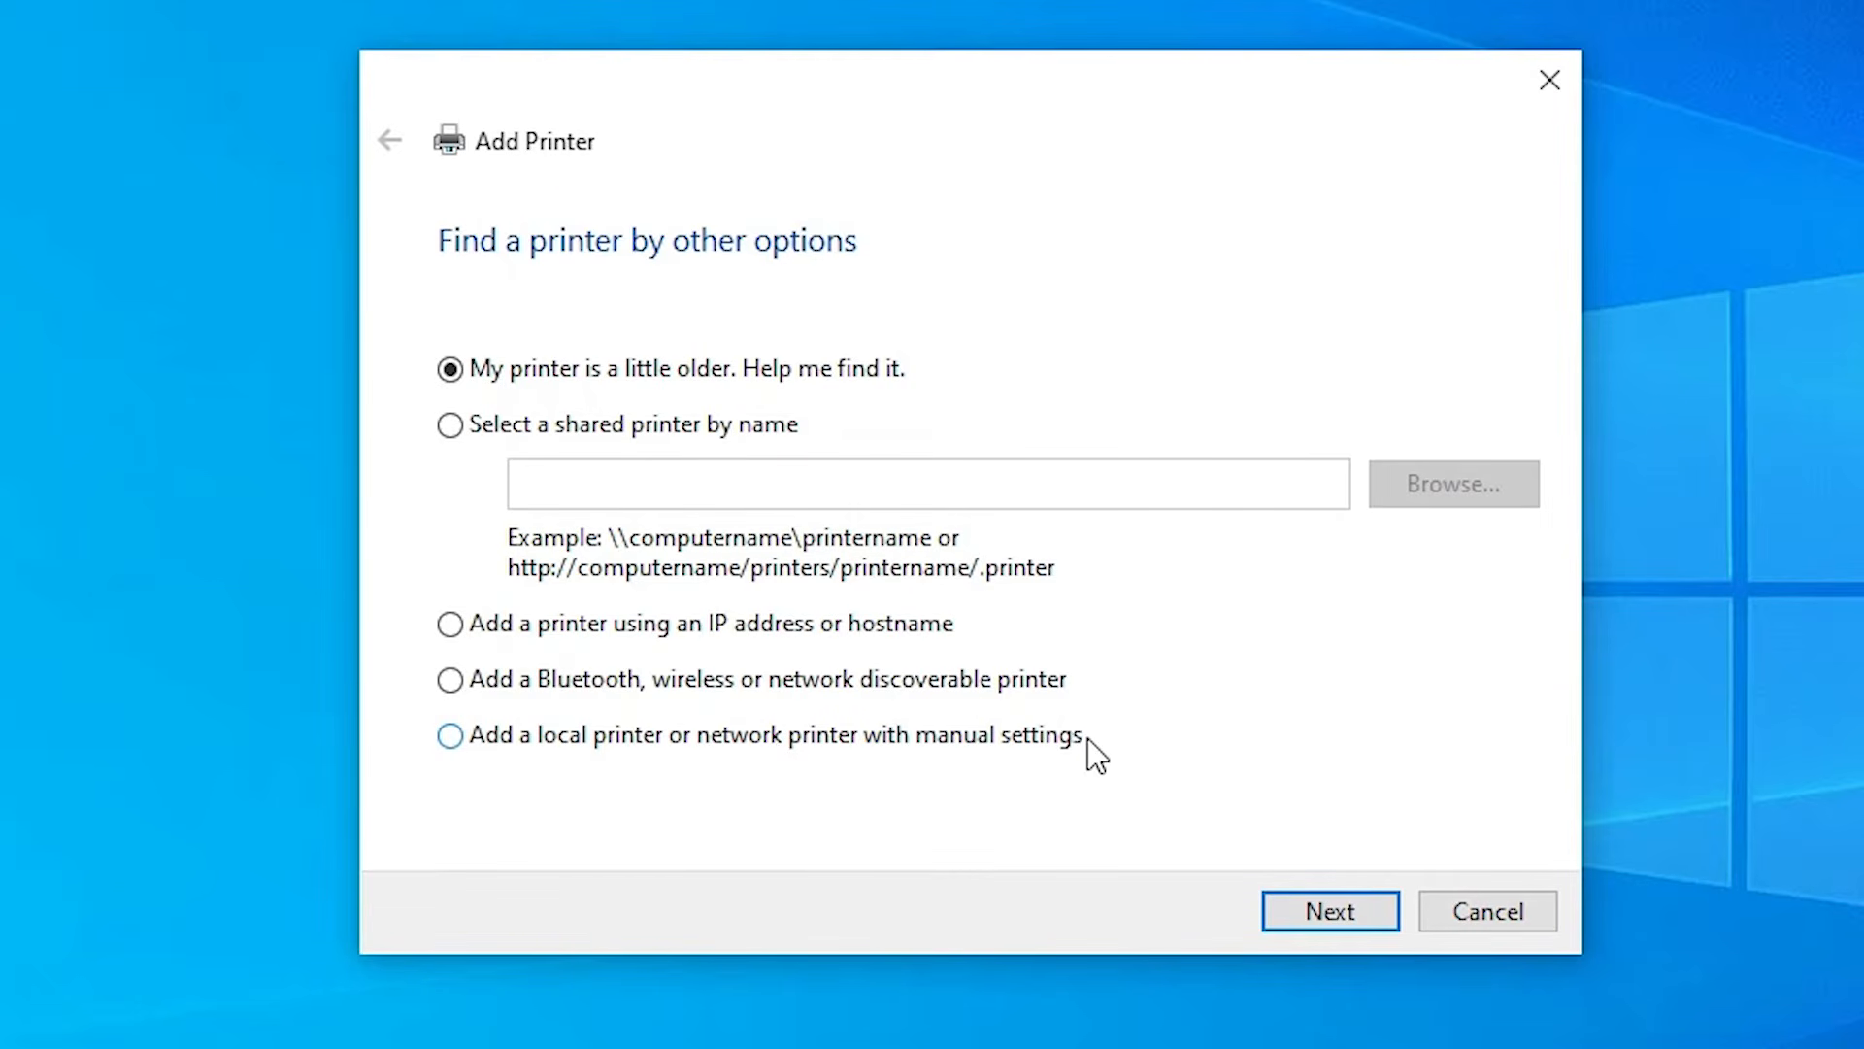
# Step: Choose to add a local printer with manual settings, using the existing port USB001 (Local Port)
pyautogui.click(1022, 740)
pyautogui.click(1342, 913)
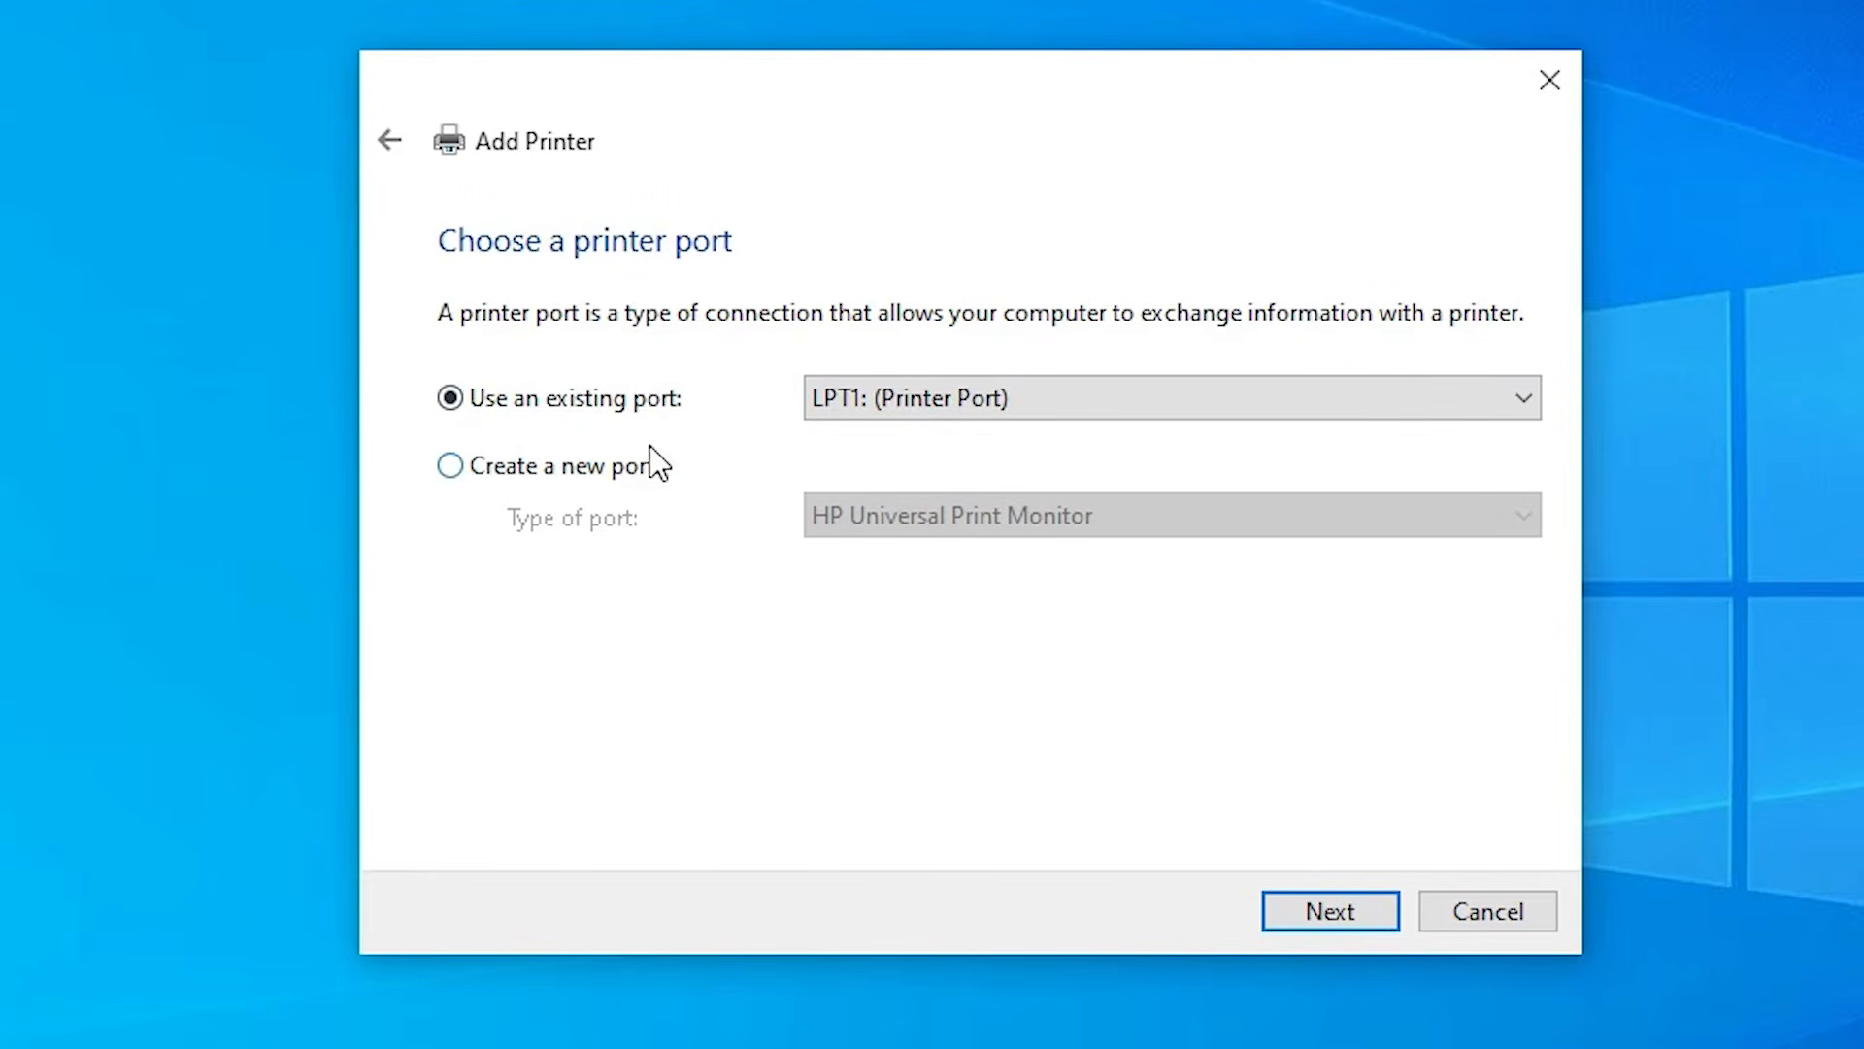
pyautogui.click(956, 396)
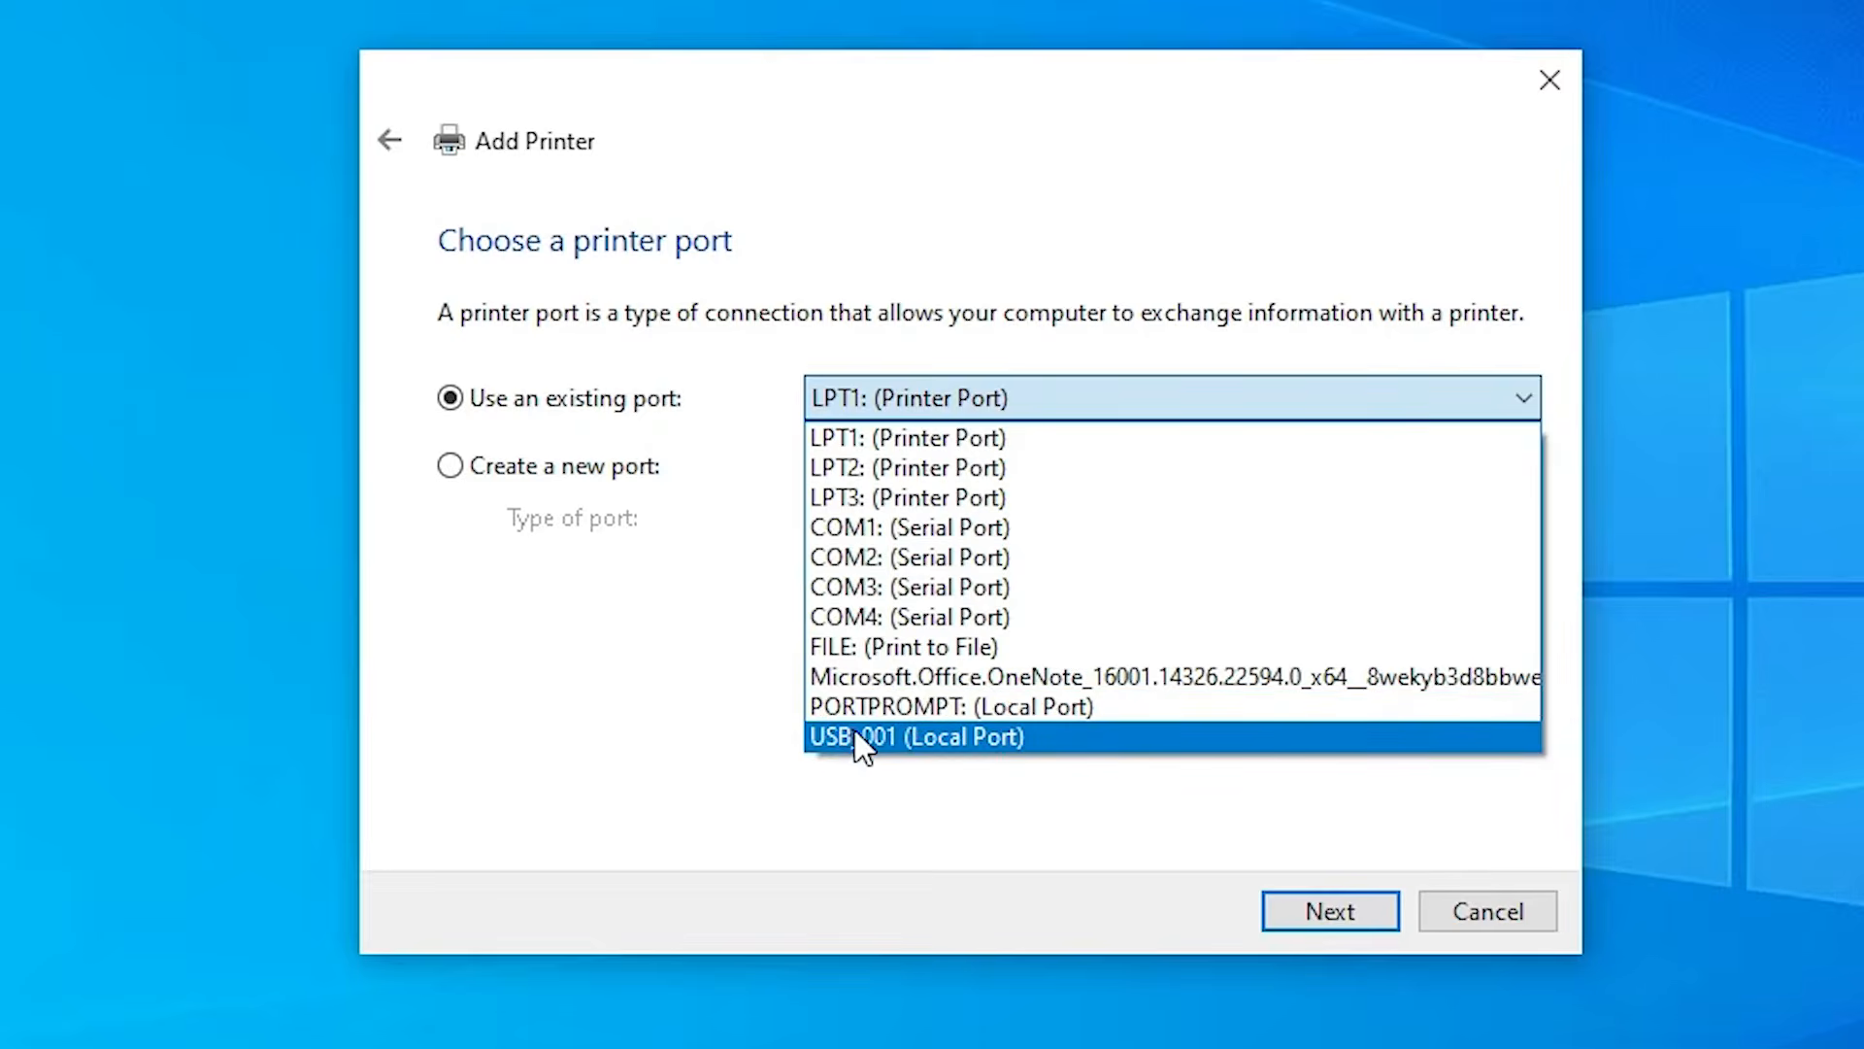
pyautogui.click(885, 735)
pyautogui.click(1352, 908)
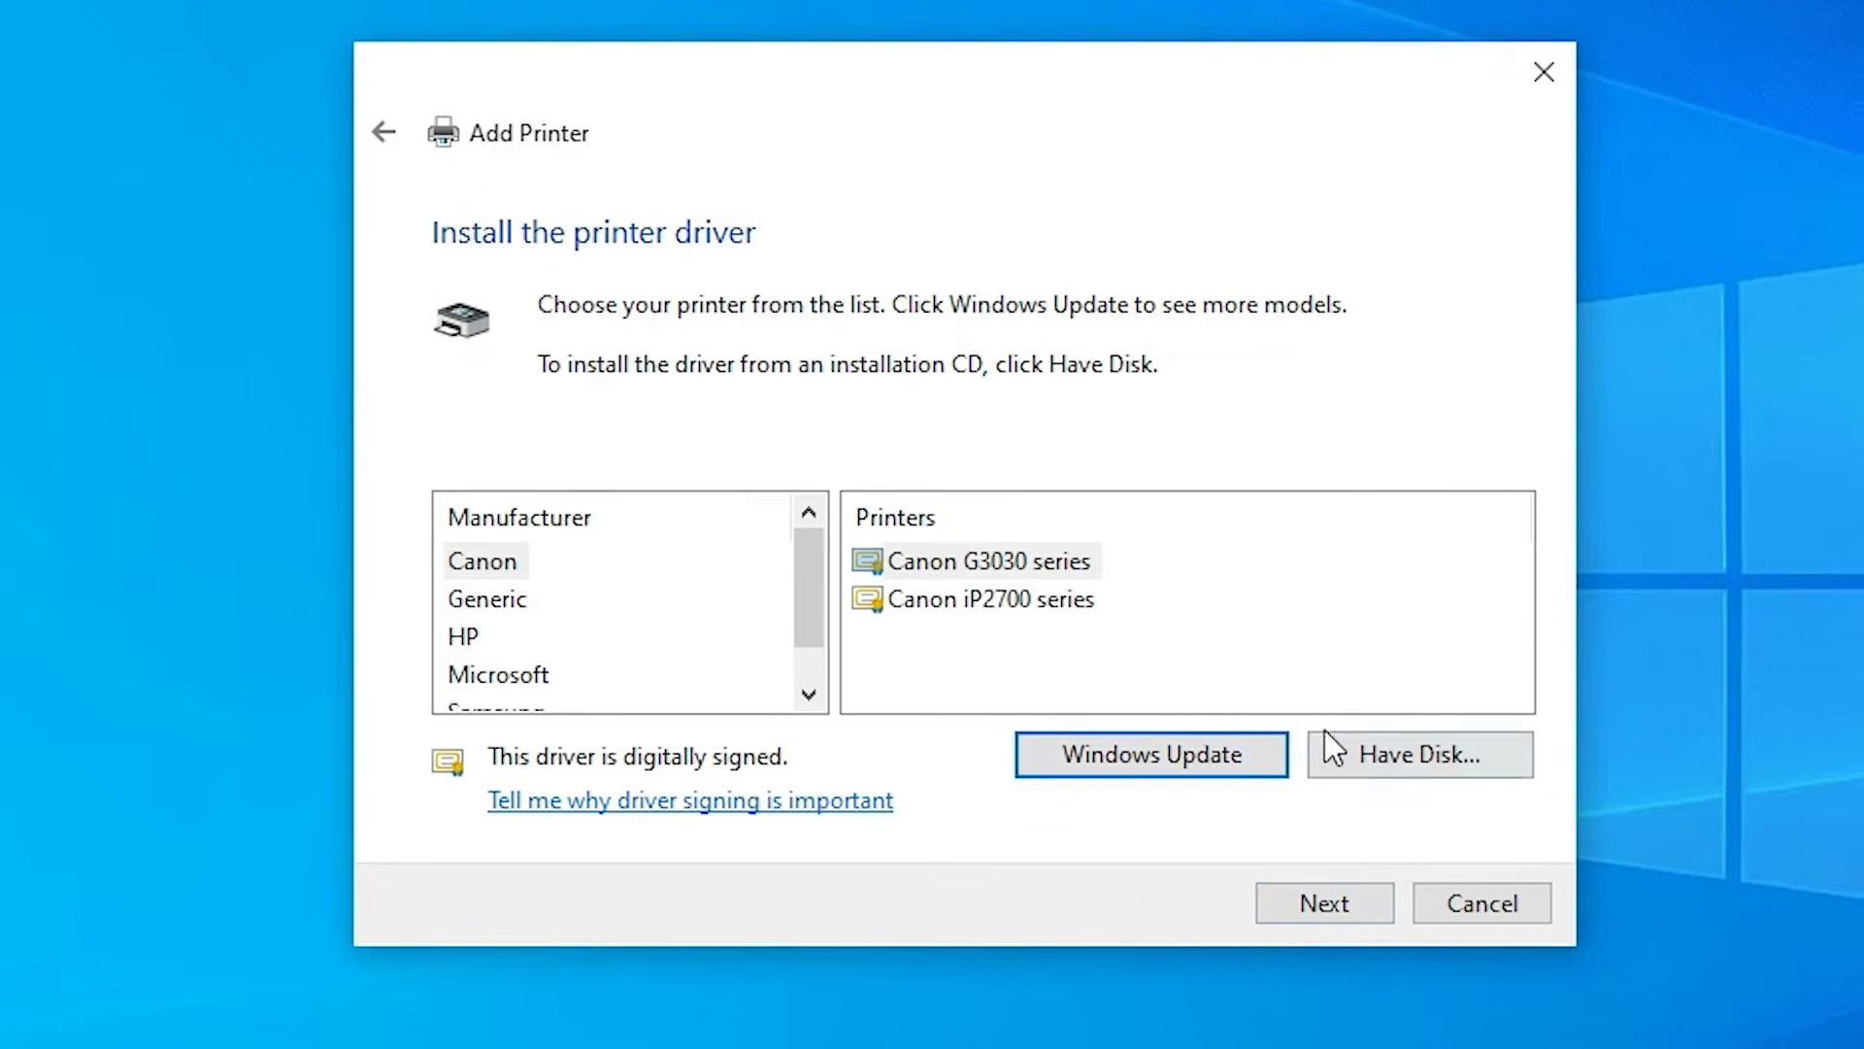
# Step: Choose to install the driver from disk and browse to the Driver subfolder within the desktop folder xp68-win-e470-6_05d-ea34_2
pyautogui.click(1392, 730)
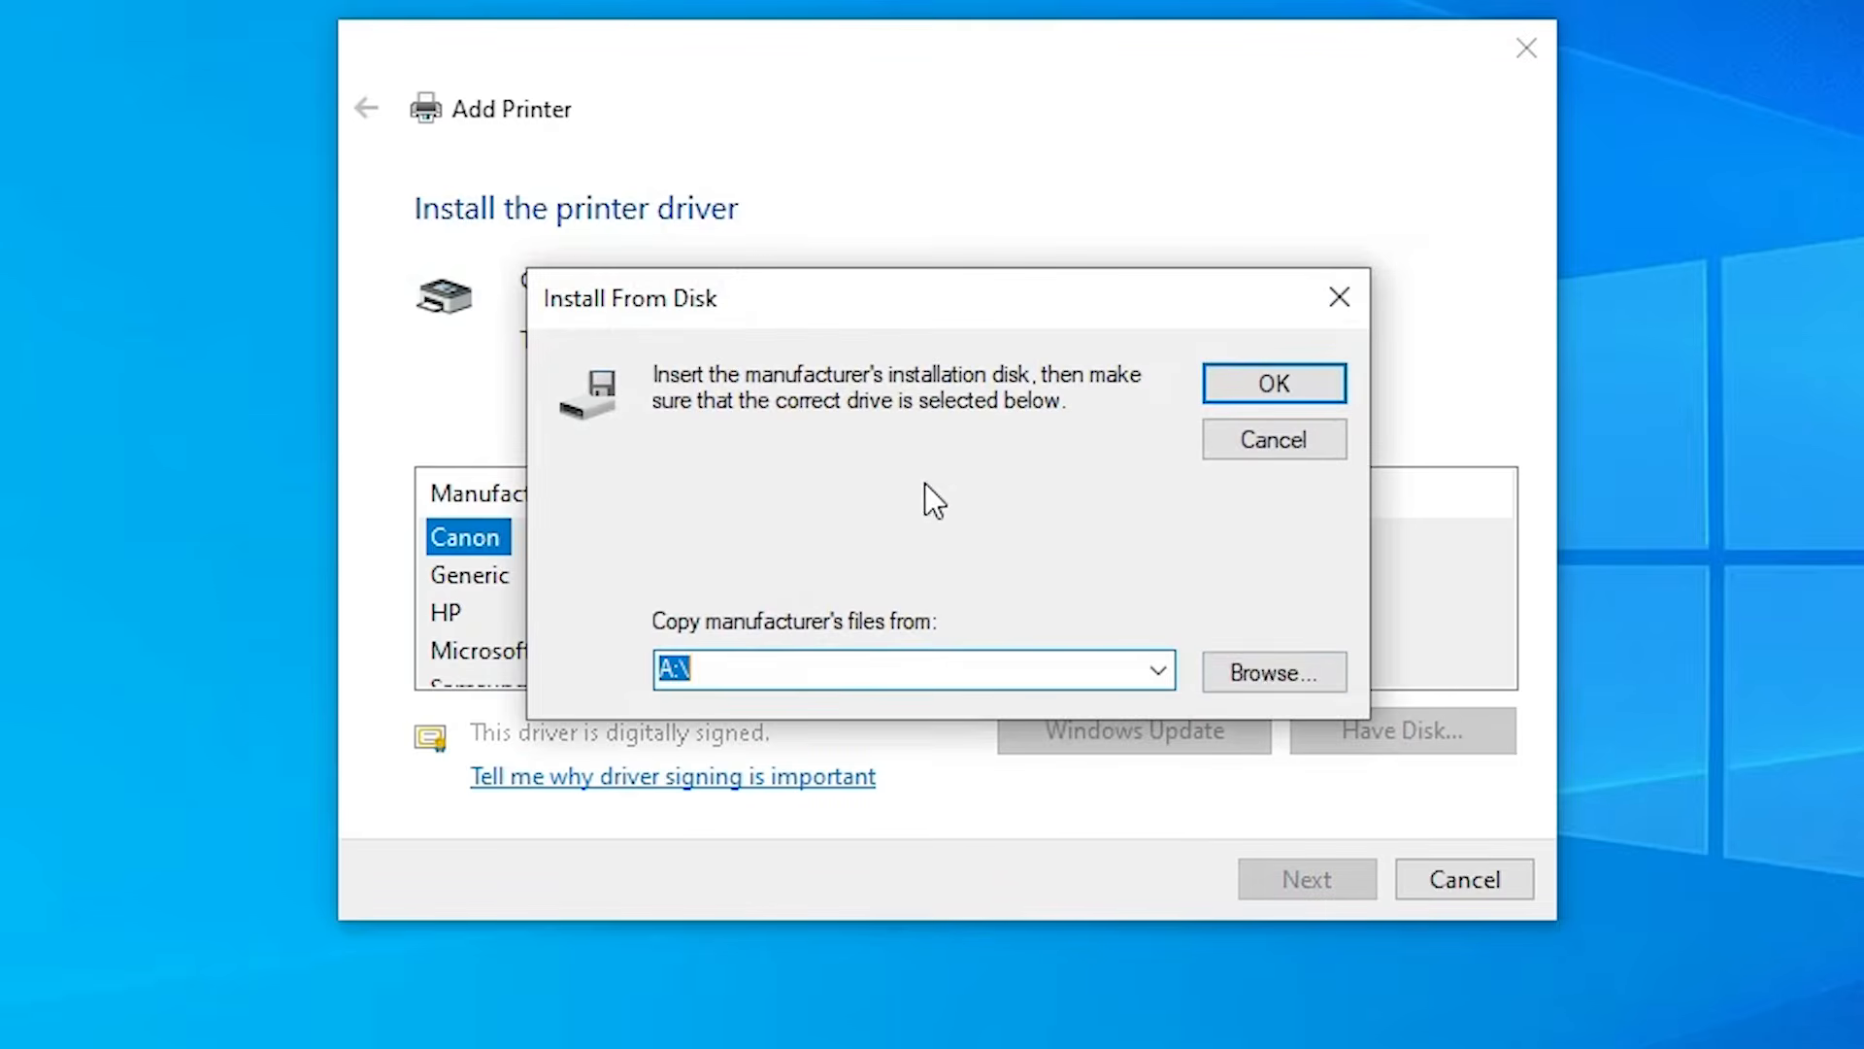
pyautogui.click(1258, 685)
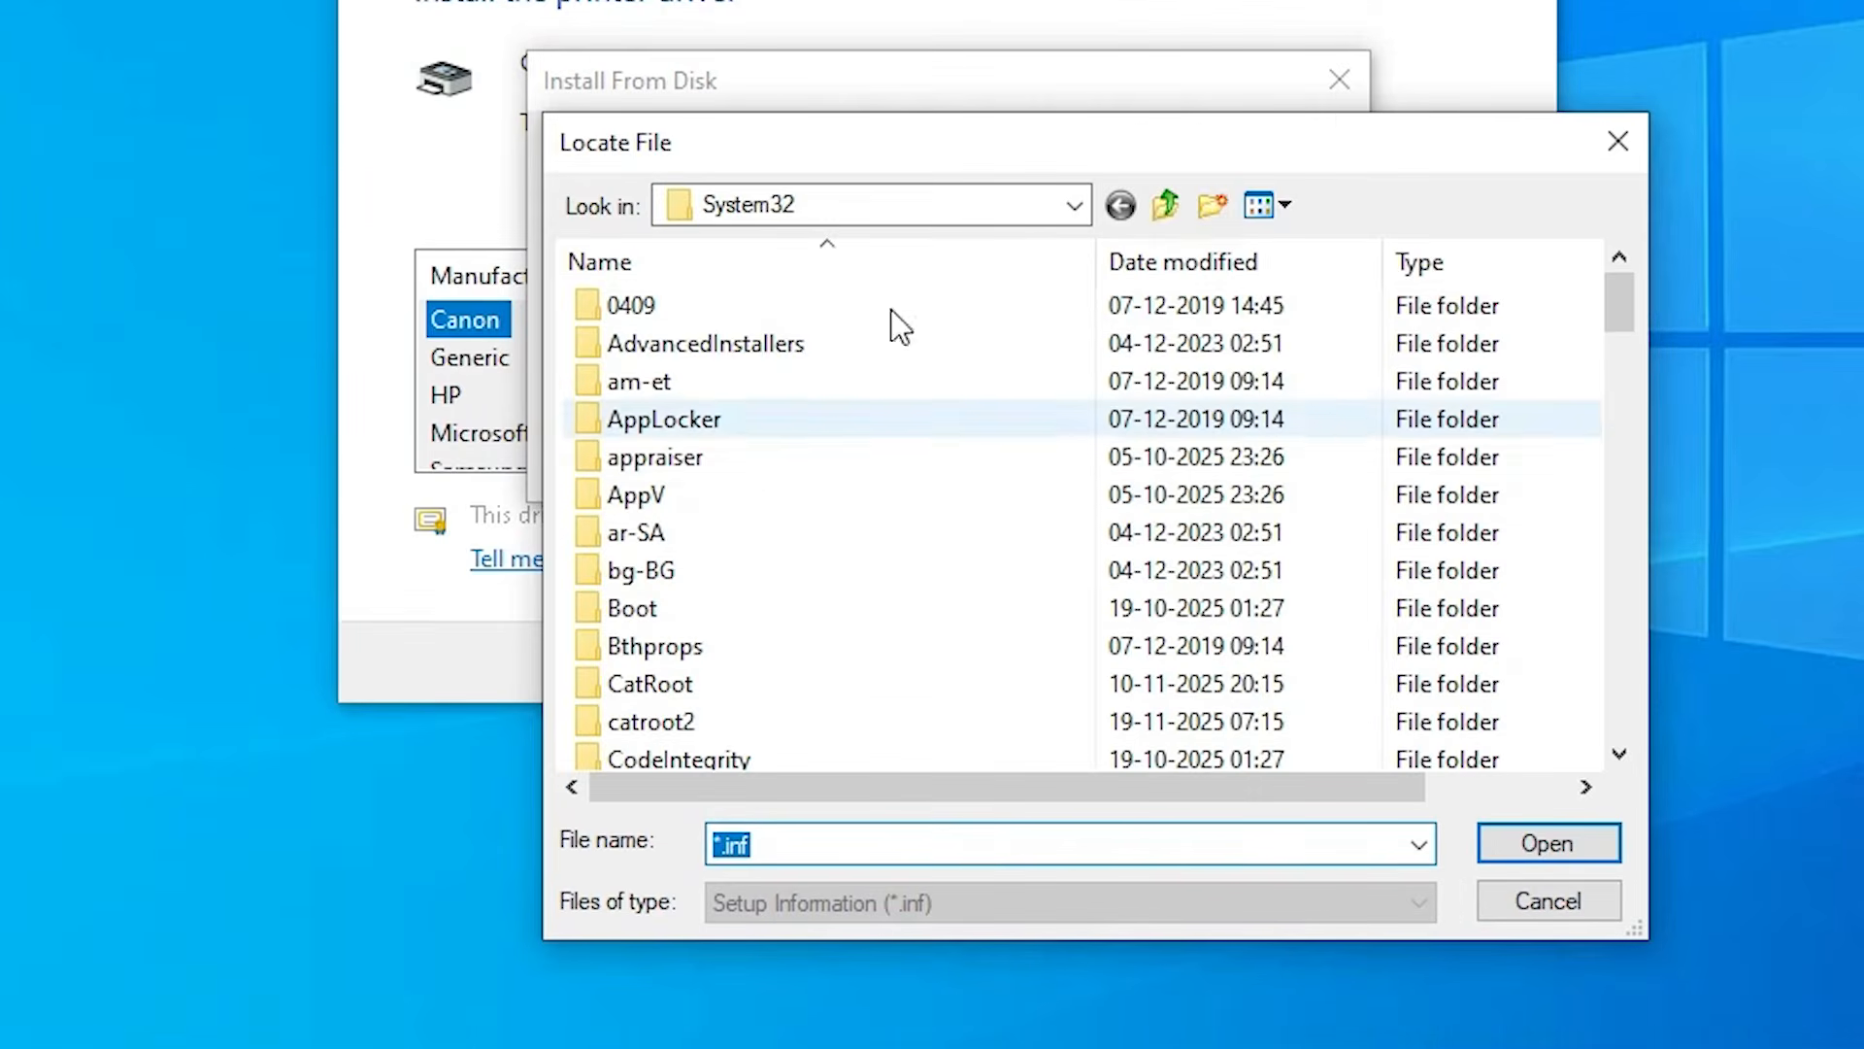
pyautogui.click(971, 206)
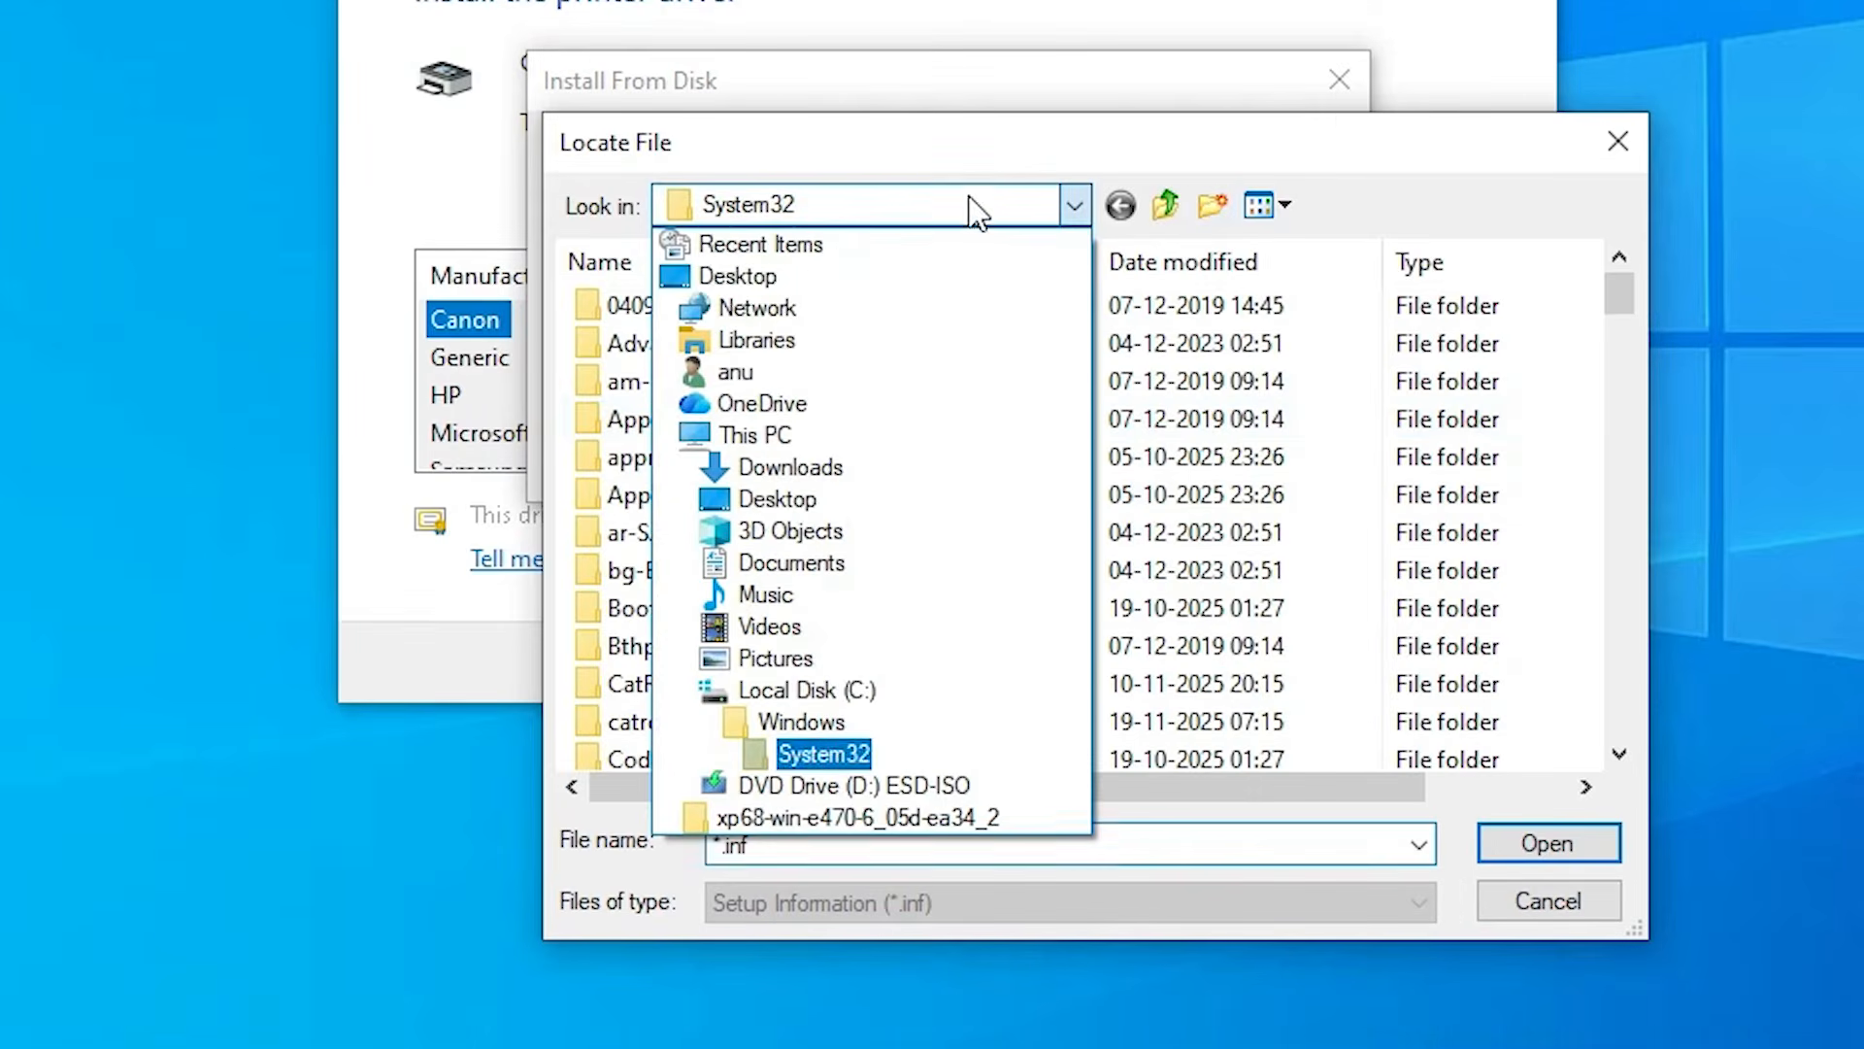
pyautogui.click(738, 277)
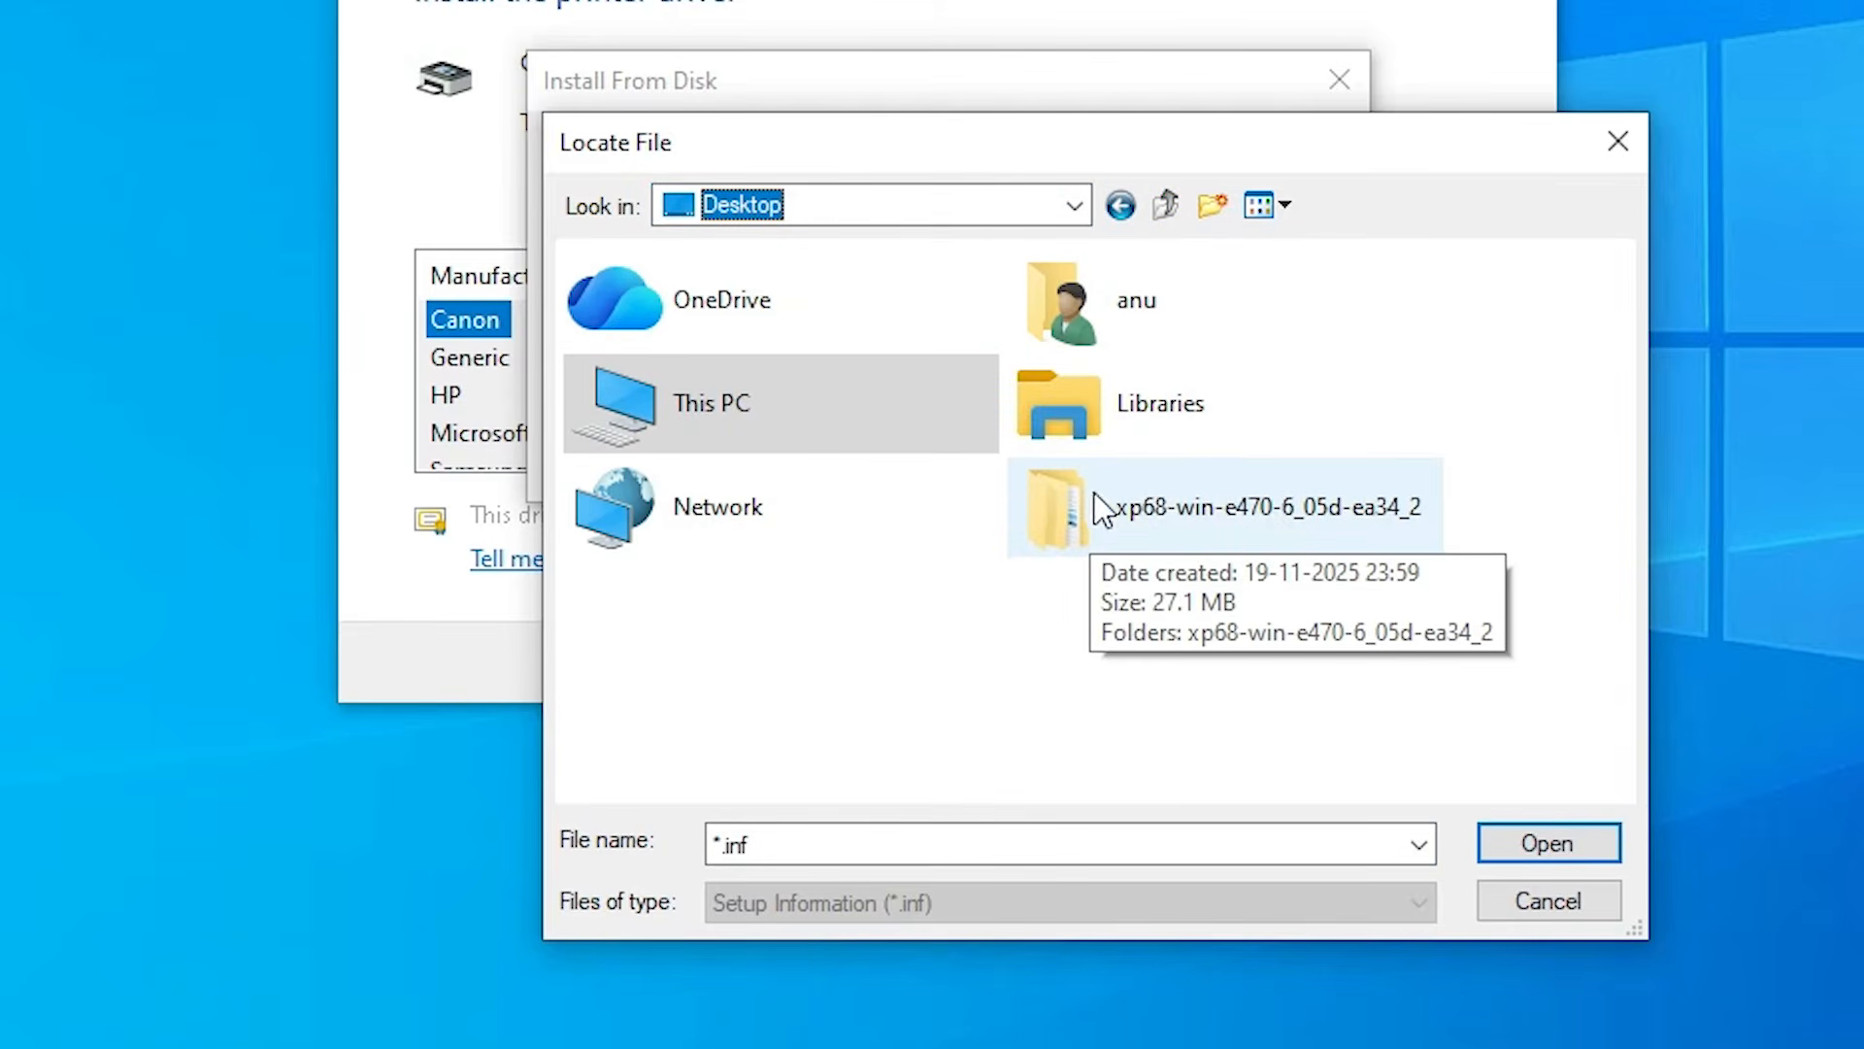
pyautogui.doubleClick(1309, 503)
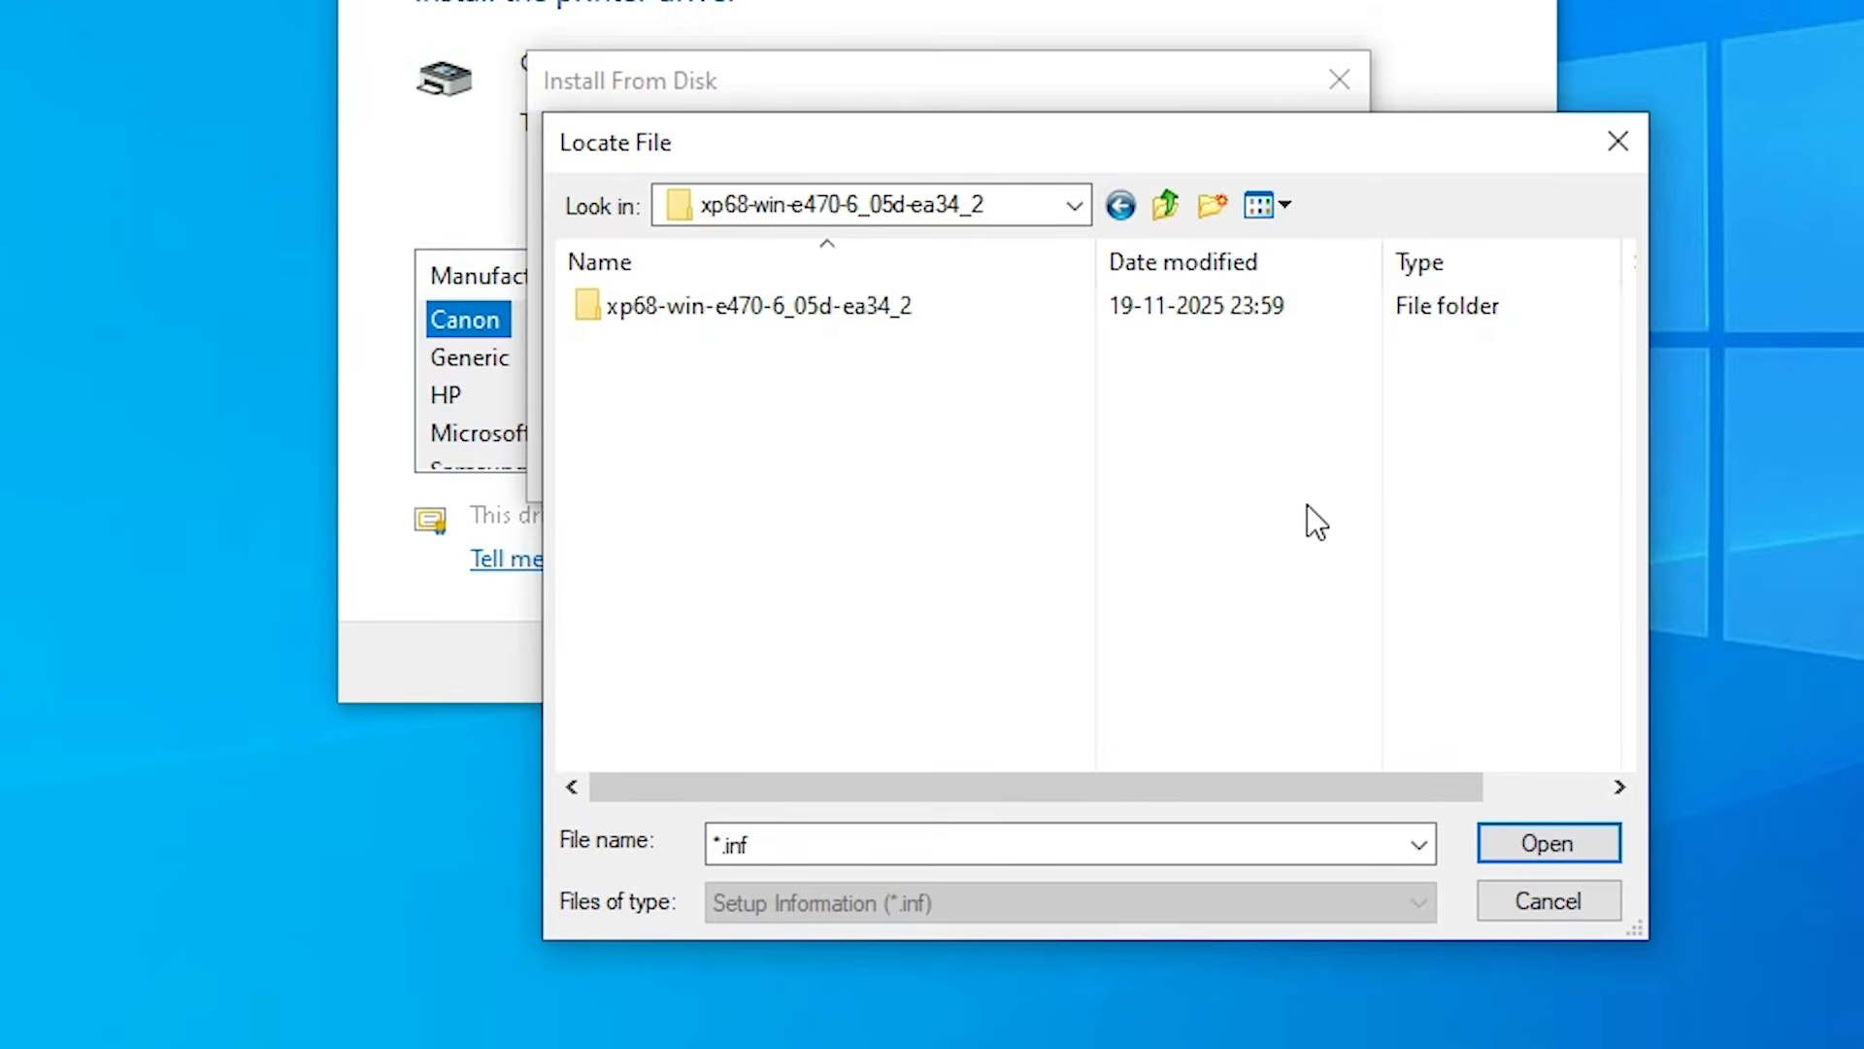
pyautogui.doubleClick(794, 305)
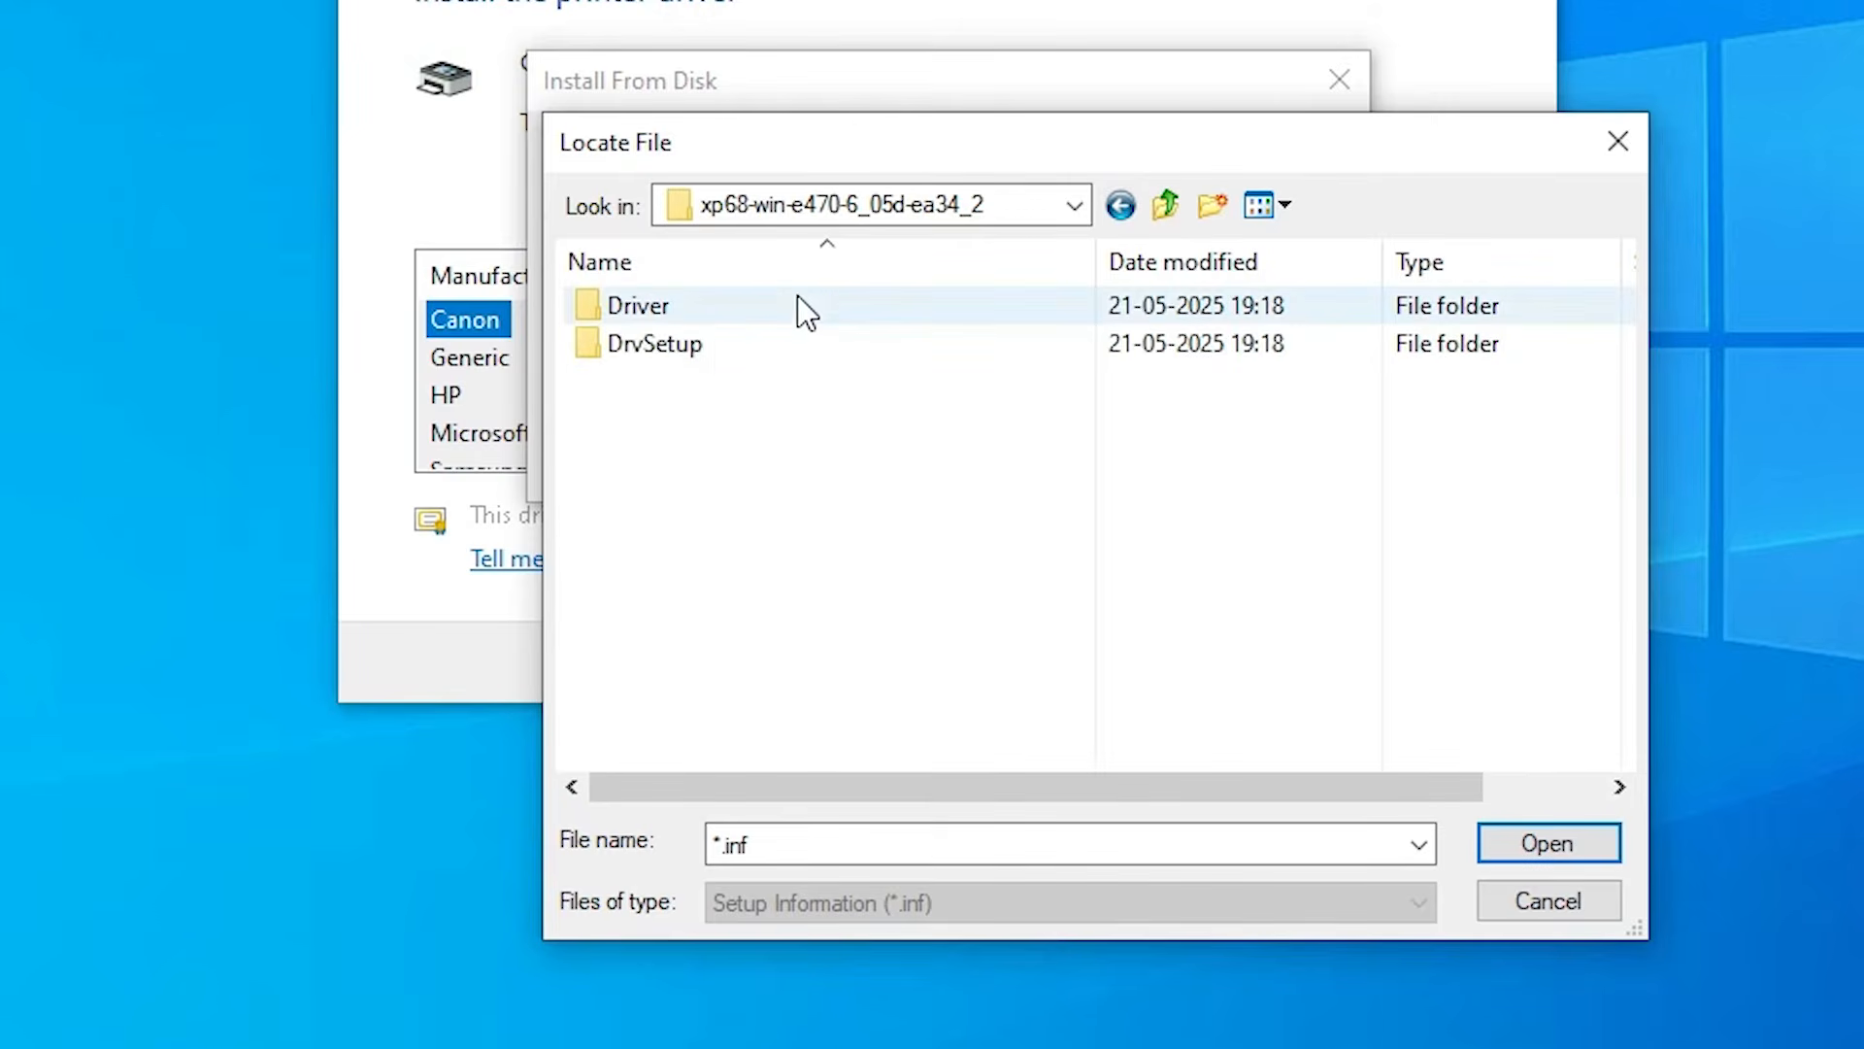
pyautogui.doubleClick(640, 306)
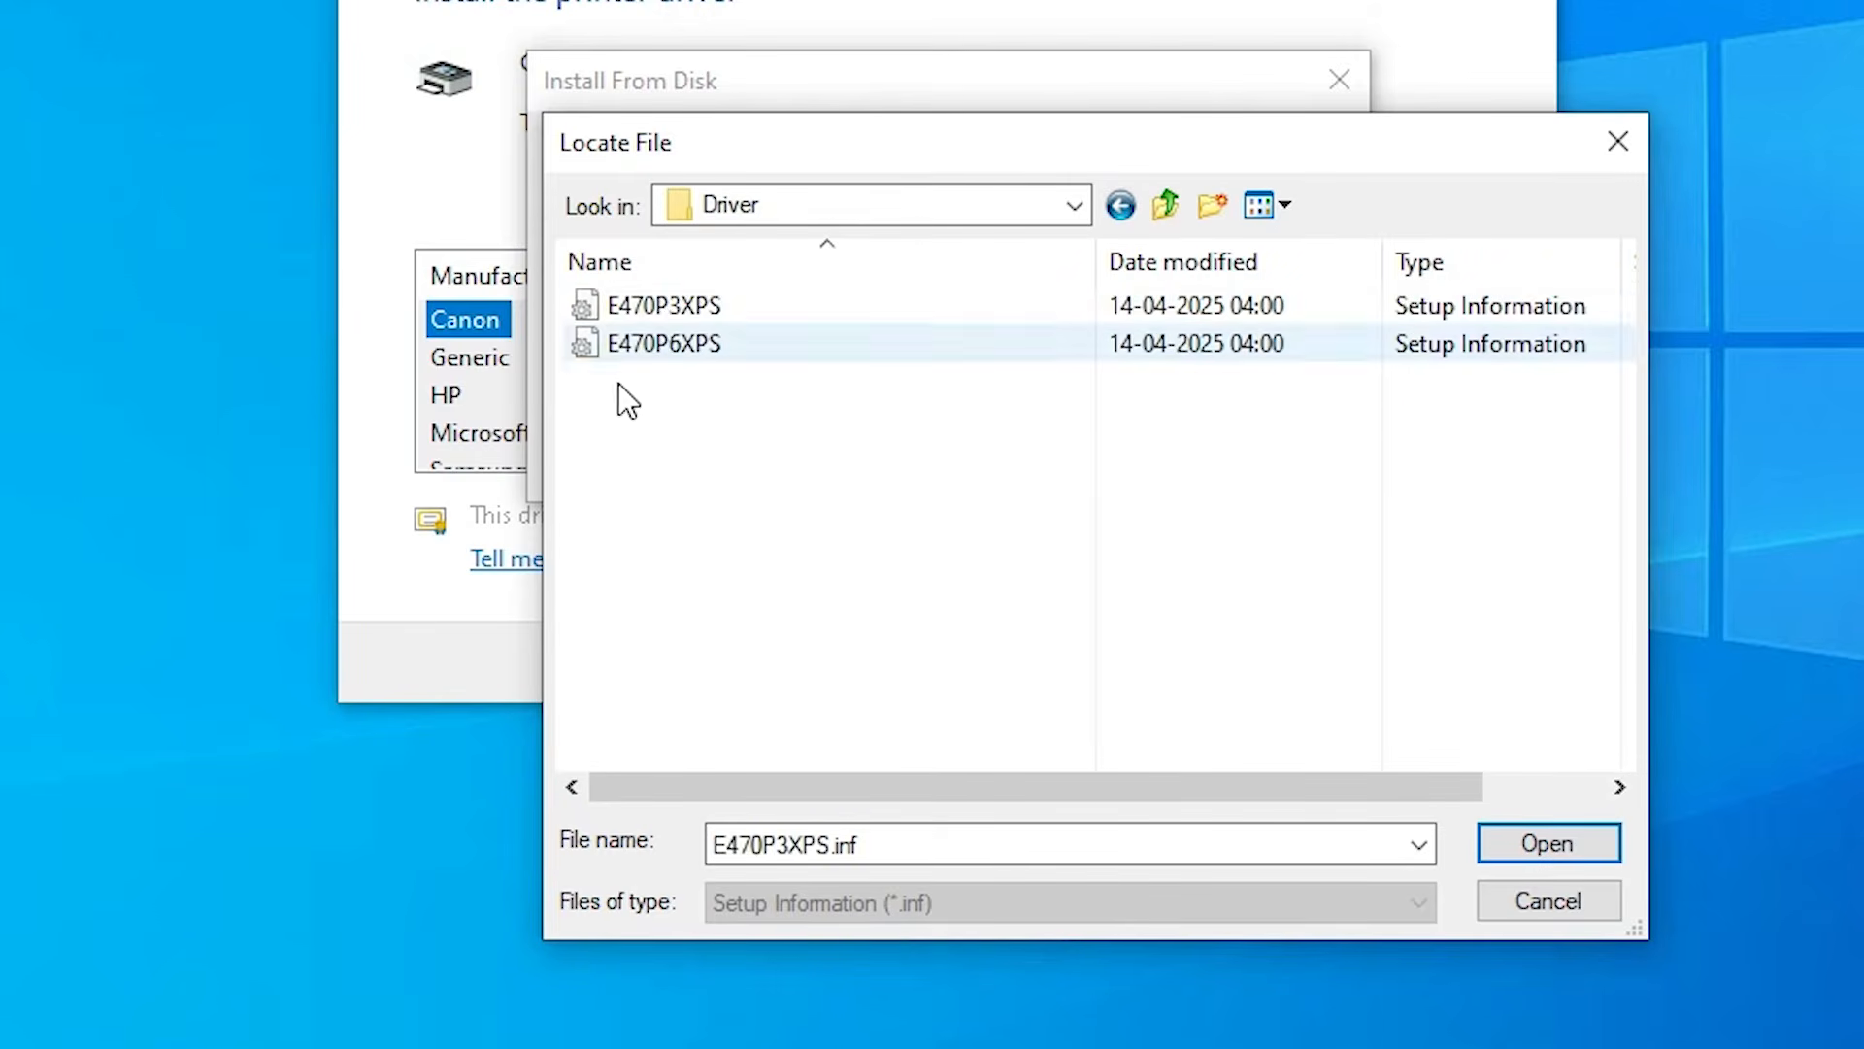
# Step: Select the E470P3XPS setup information file and load it as the driver source
pyautogui.click(661, 363)
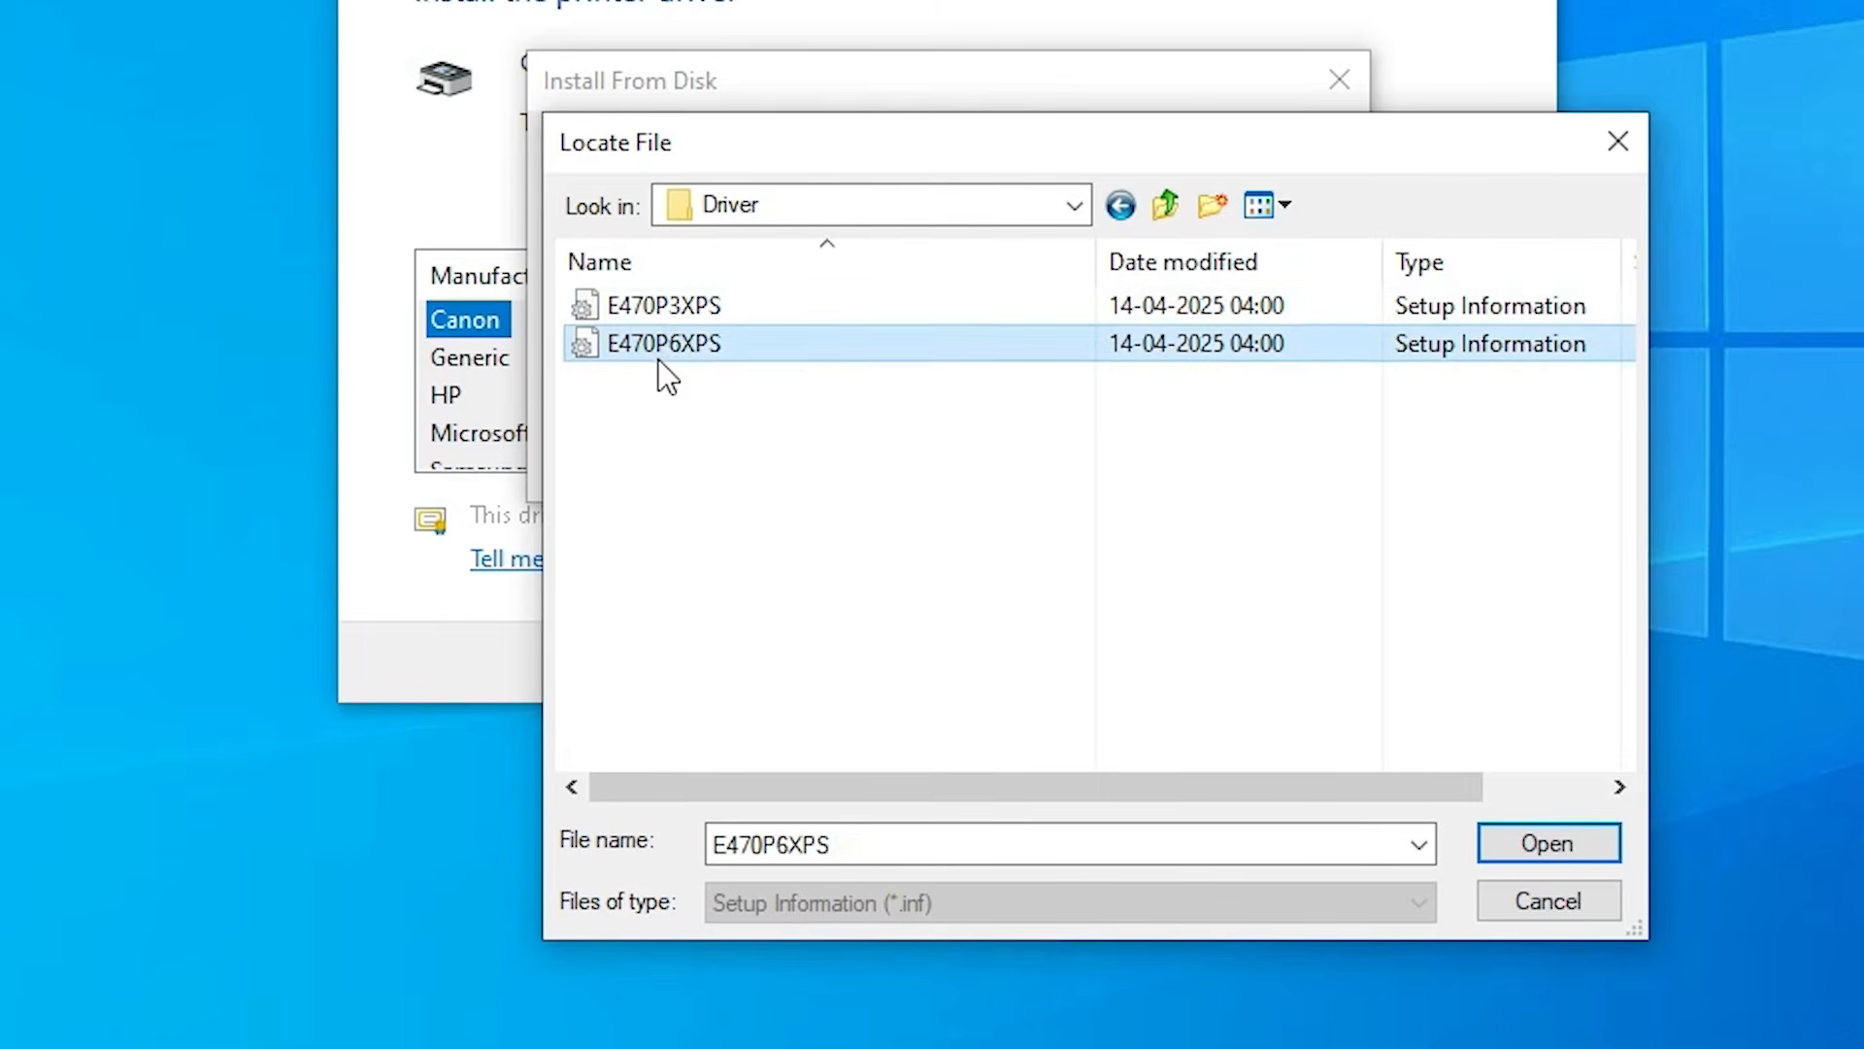
pyautogui.click(687, 318)
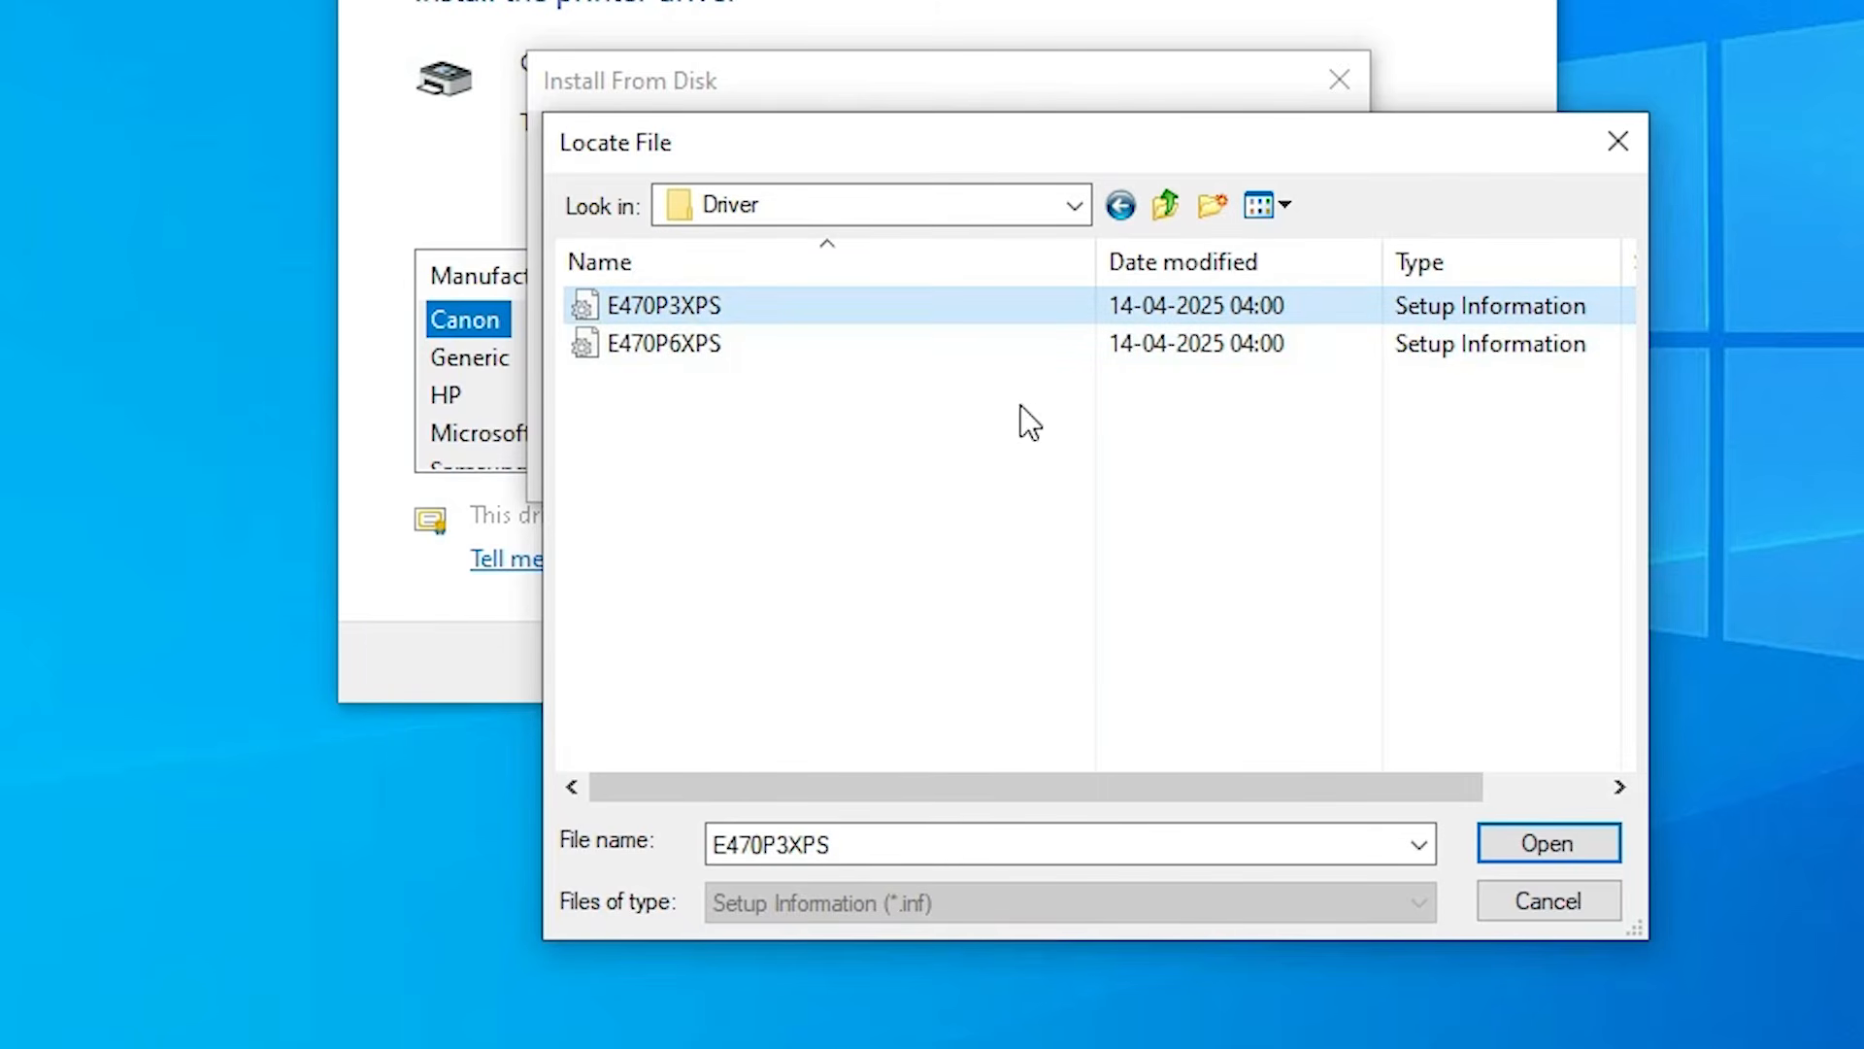
pyautogui.click(1536, 826)
pyautogui.click(1237, 167)
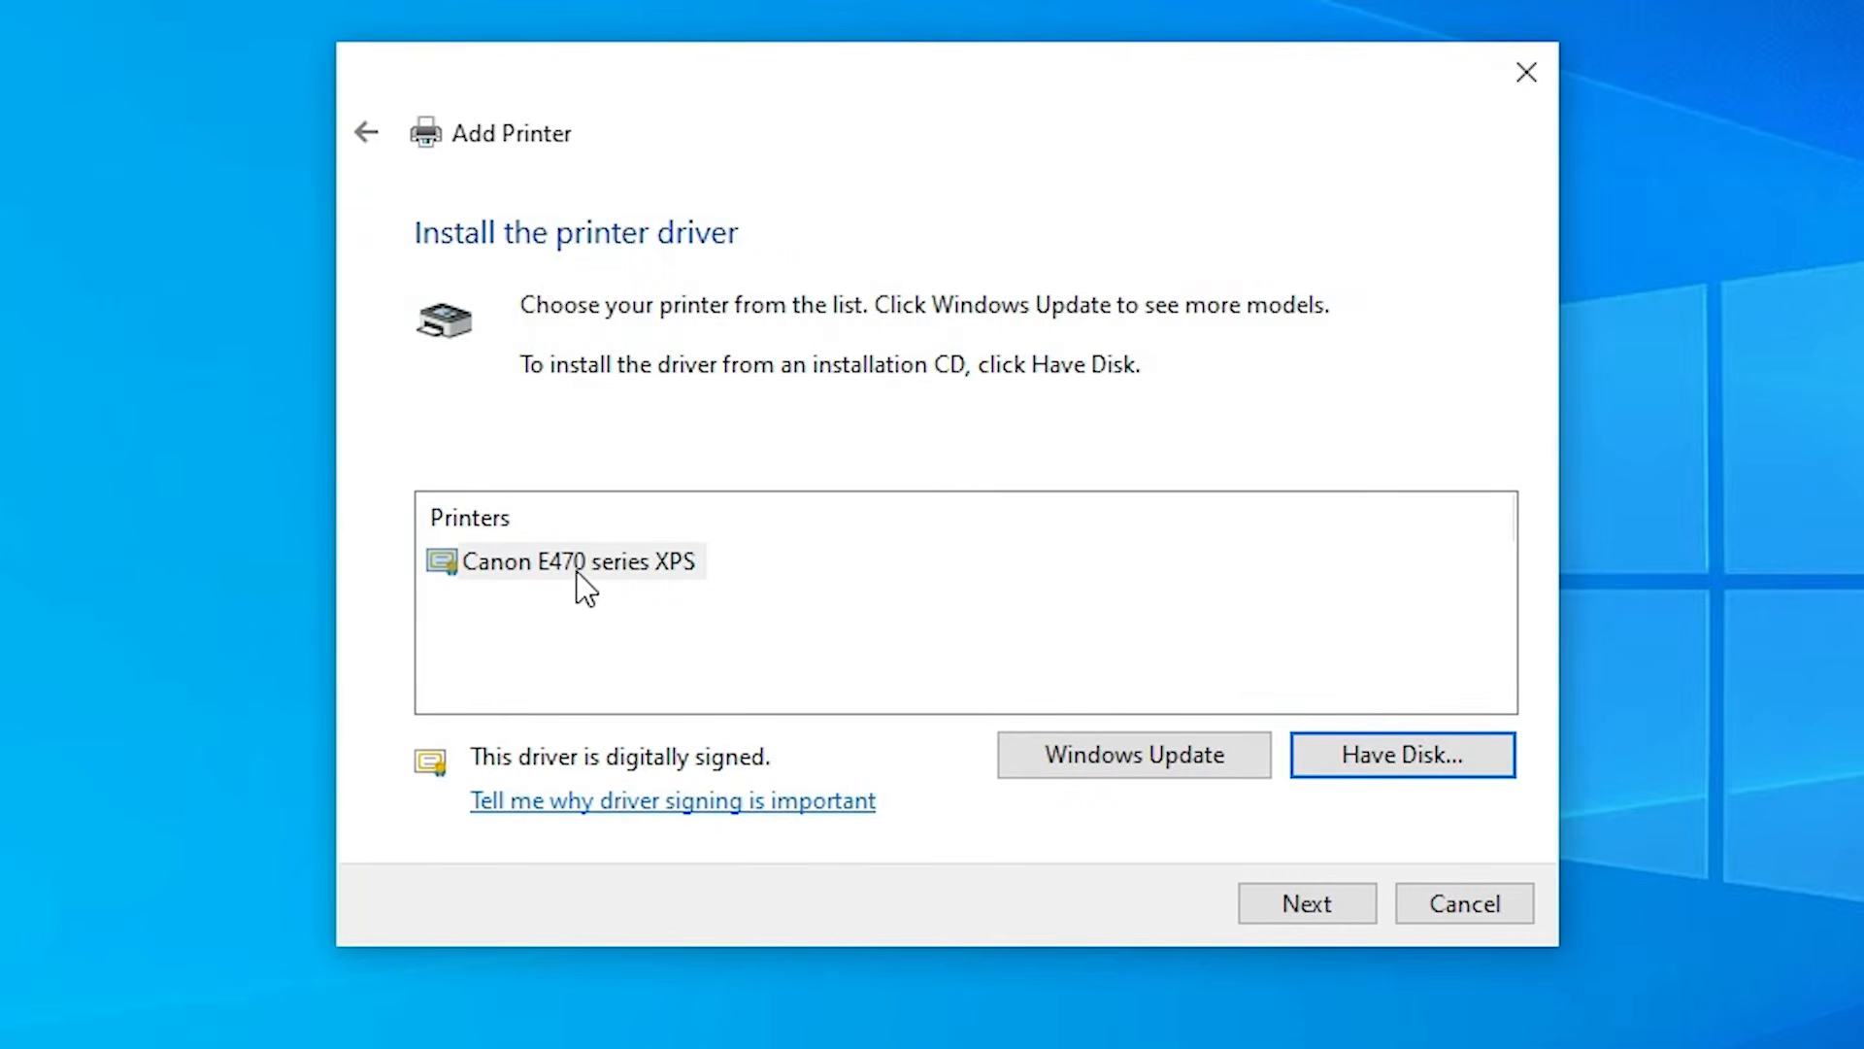
# Step: Choose the Canon E470 series XPS driver and shorten the printer name to Canon E470
pyautogui.click(639, 561)
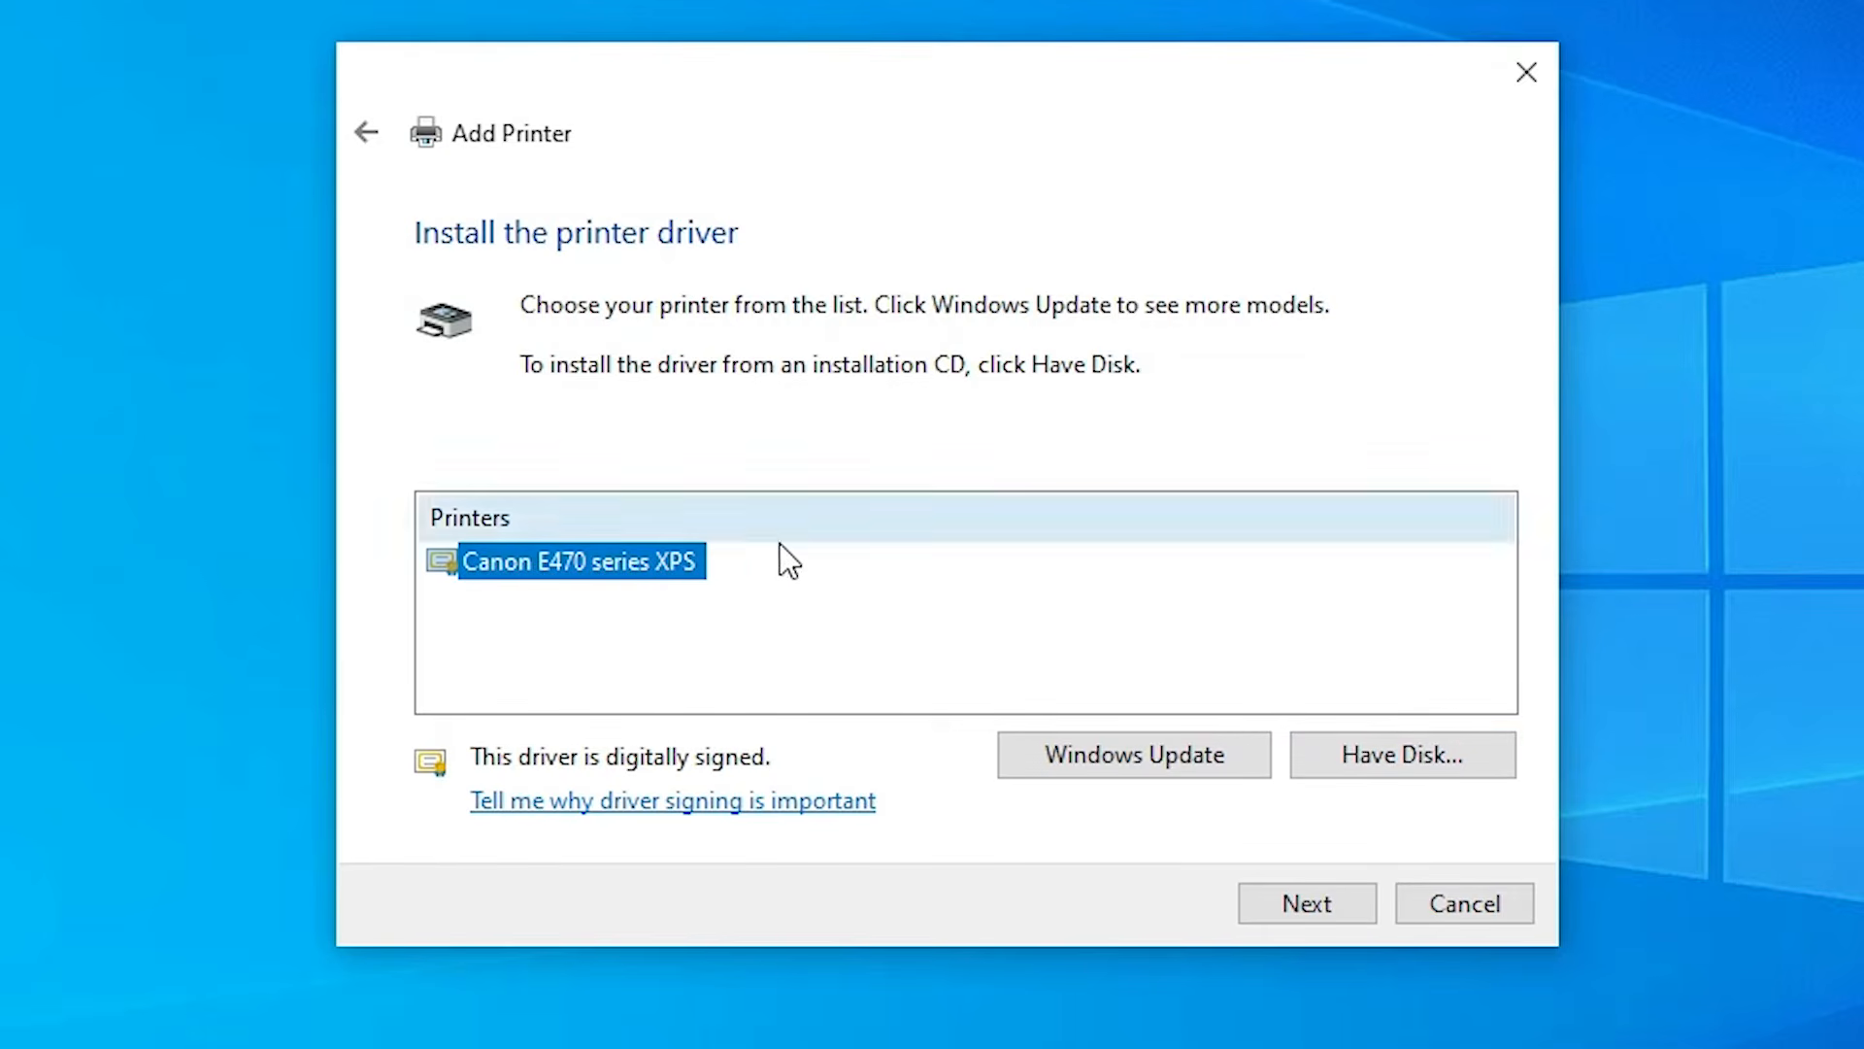
pyautogui.click(1296, 906)
pyautogui.click(797, 310)
pyautogui.moveTo(800, 310); pyautogui.dragTo(906, 311)
pyautogui.press('BackSpace')
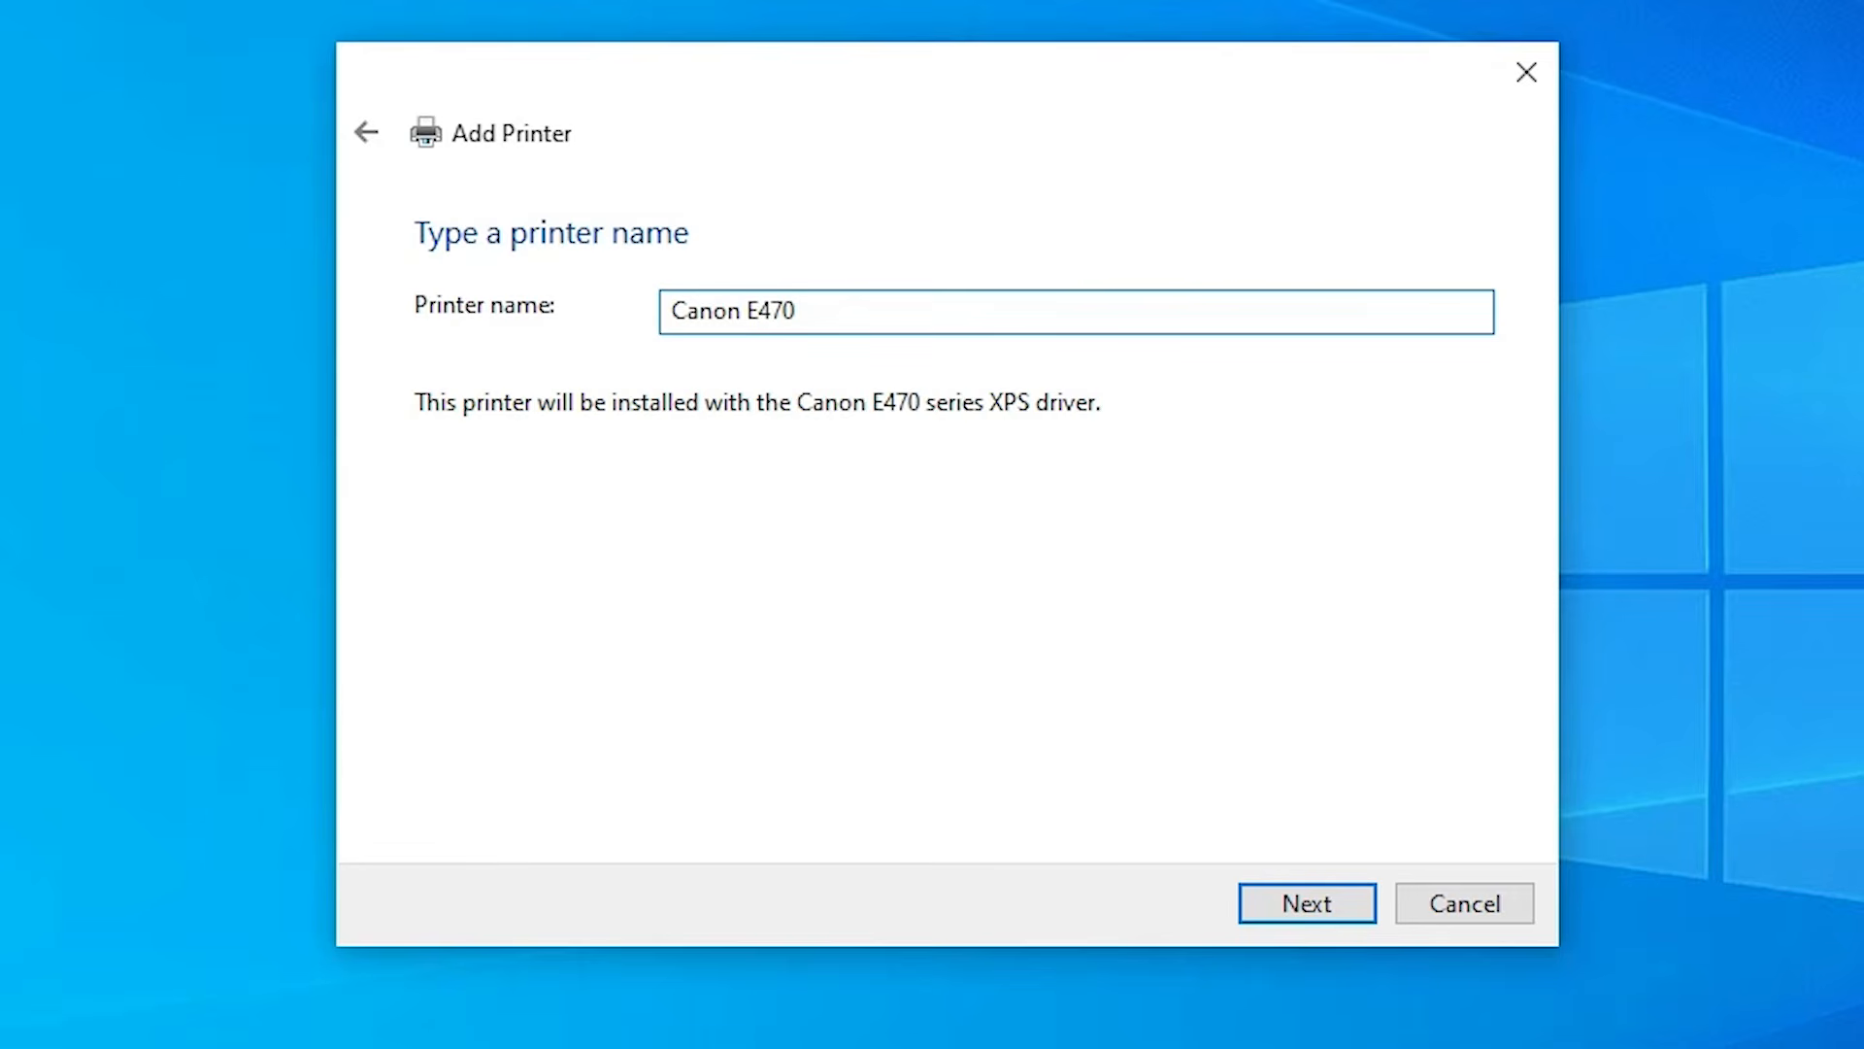
# Step: Install the printer without sharing it on the network, and finish the wizard without printing a test page
pyautogui.click(1323, 905)
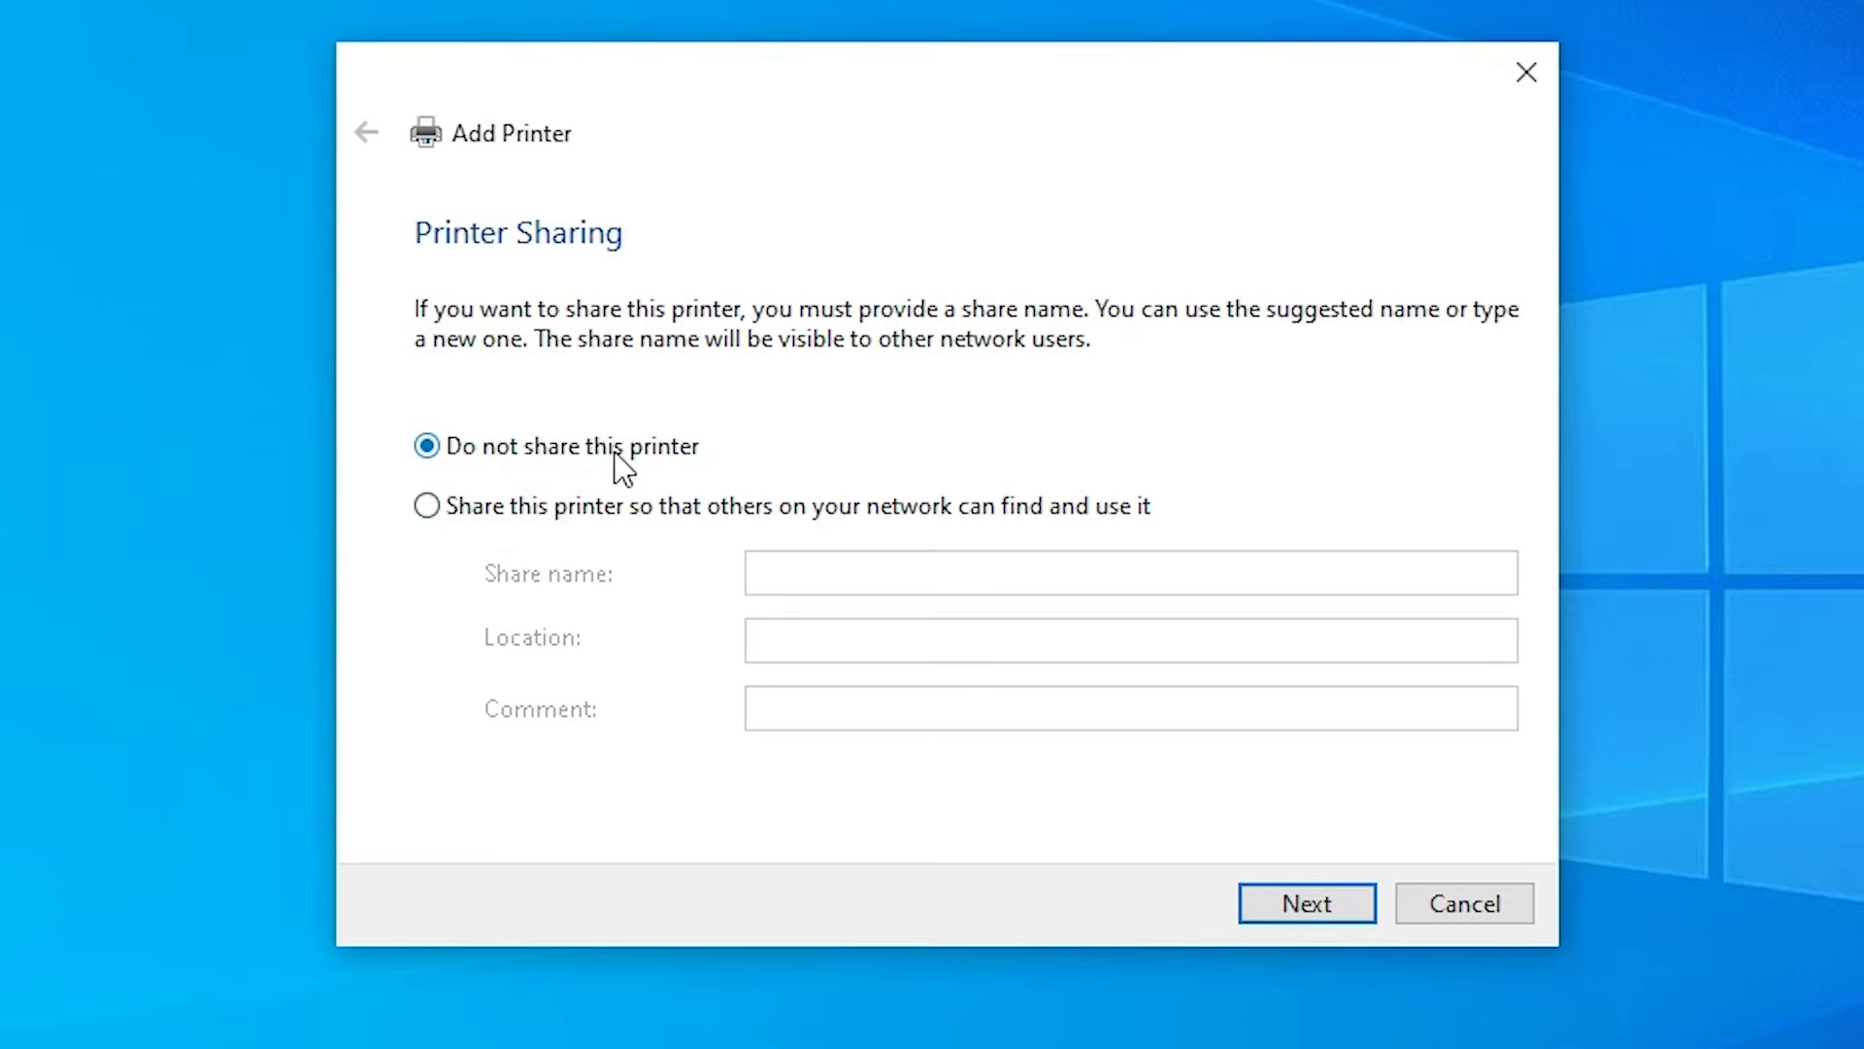
pyautogui.click(1307, 917)
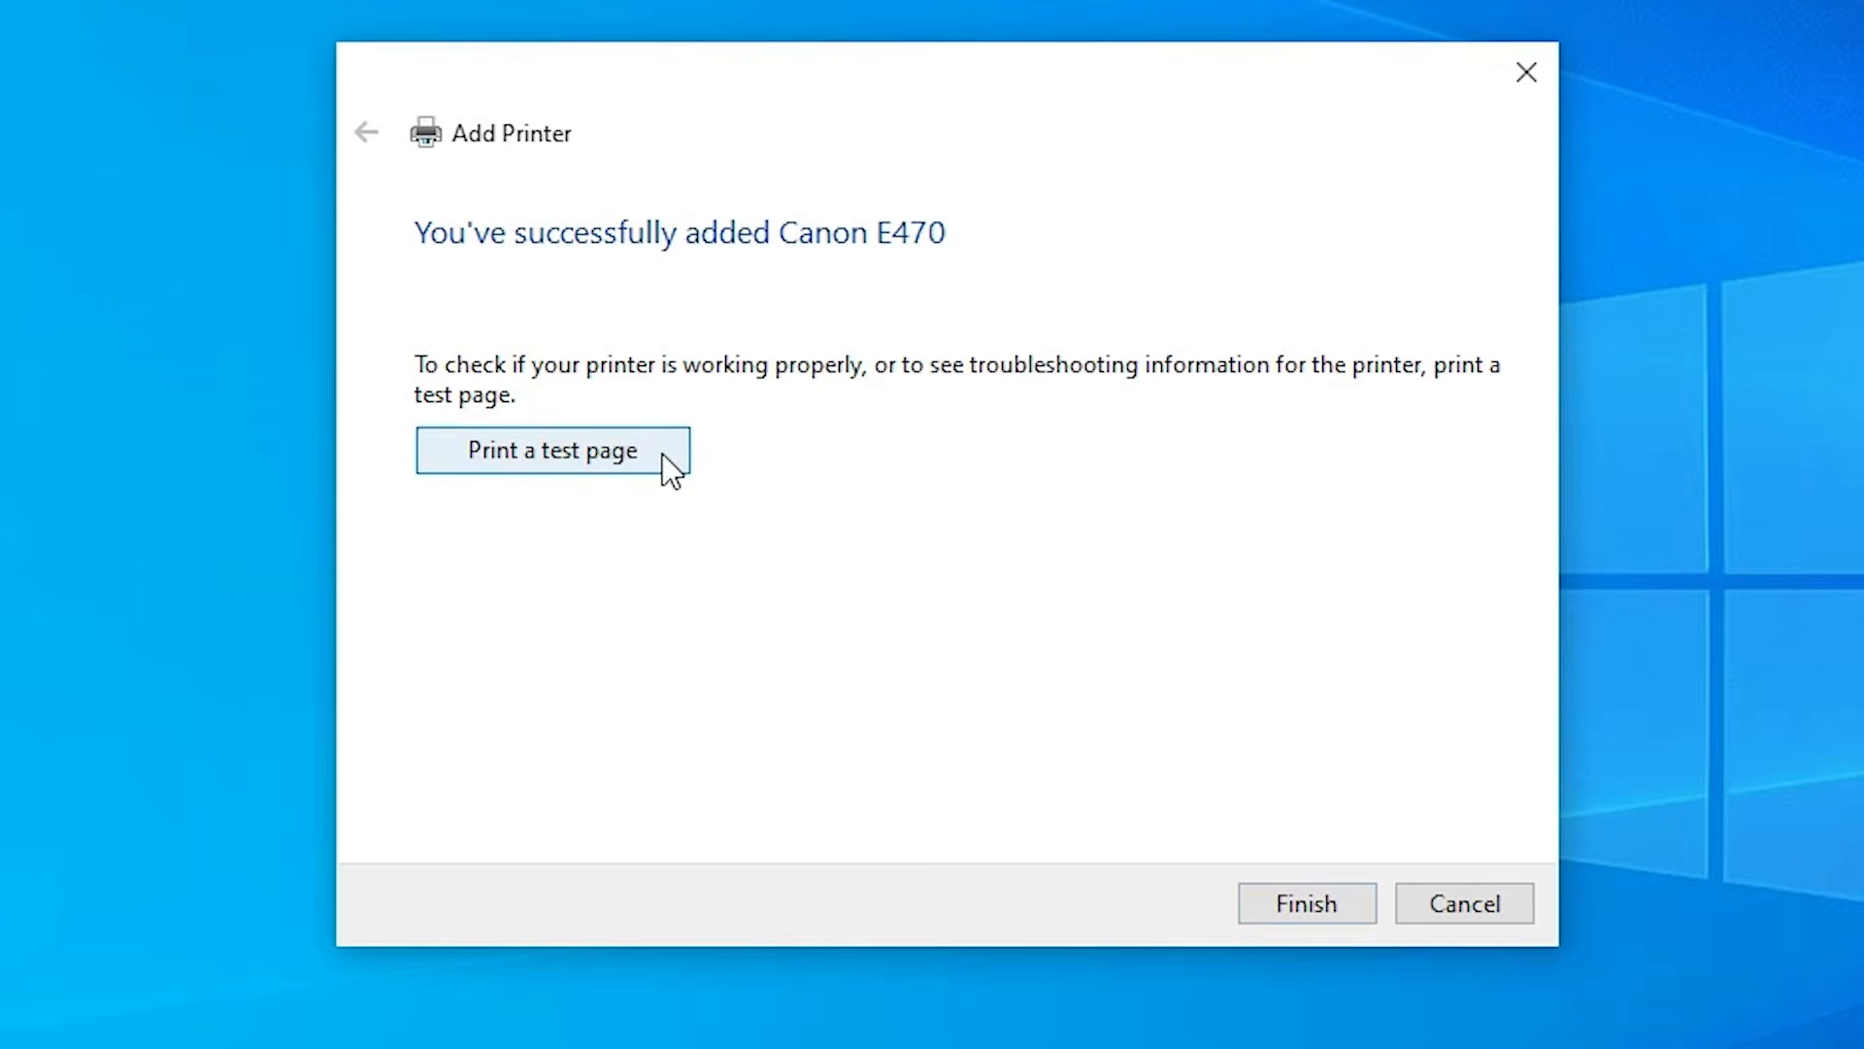
pyautogui.click(1364, 903)
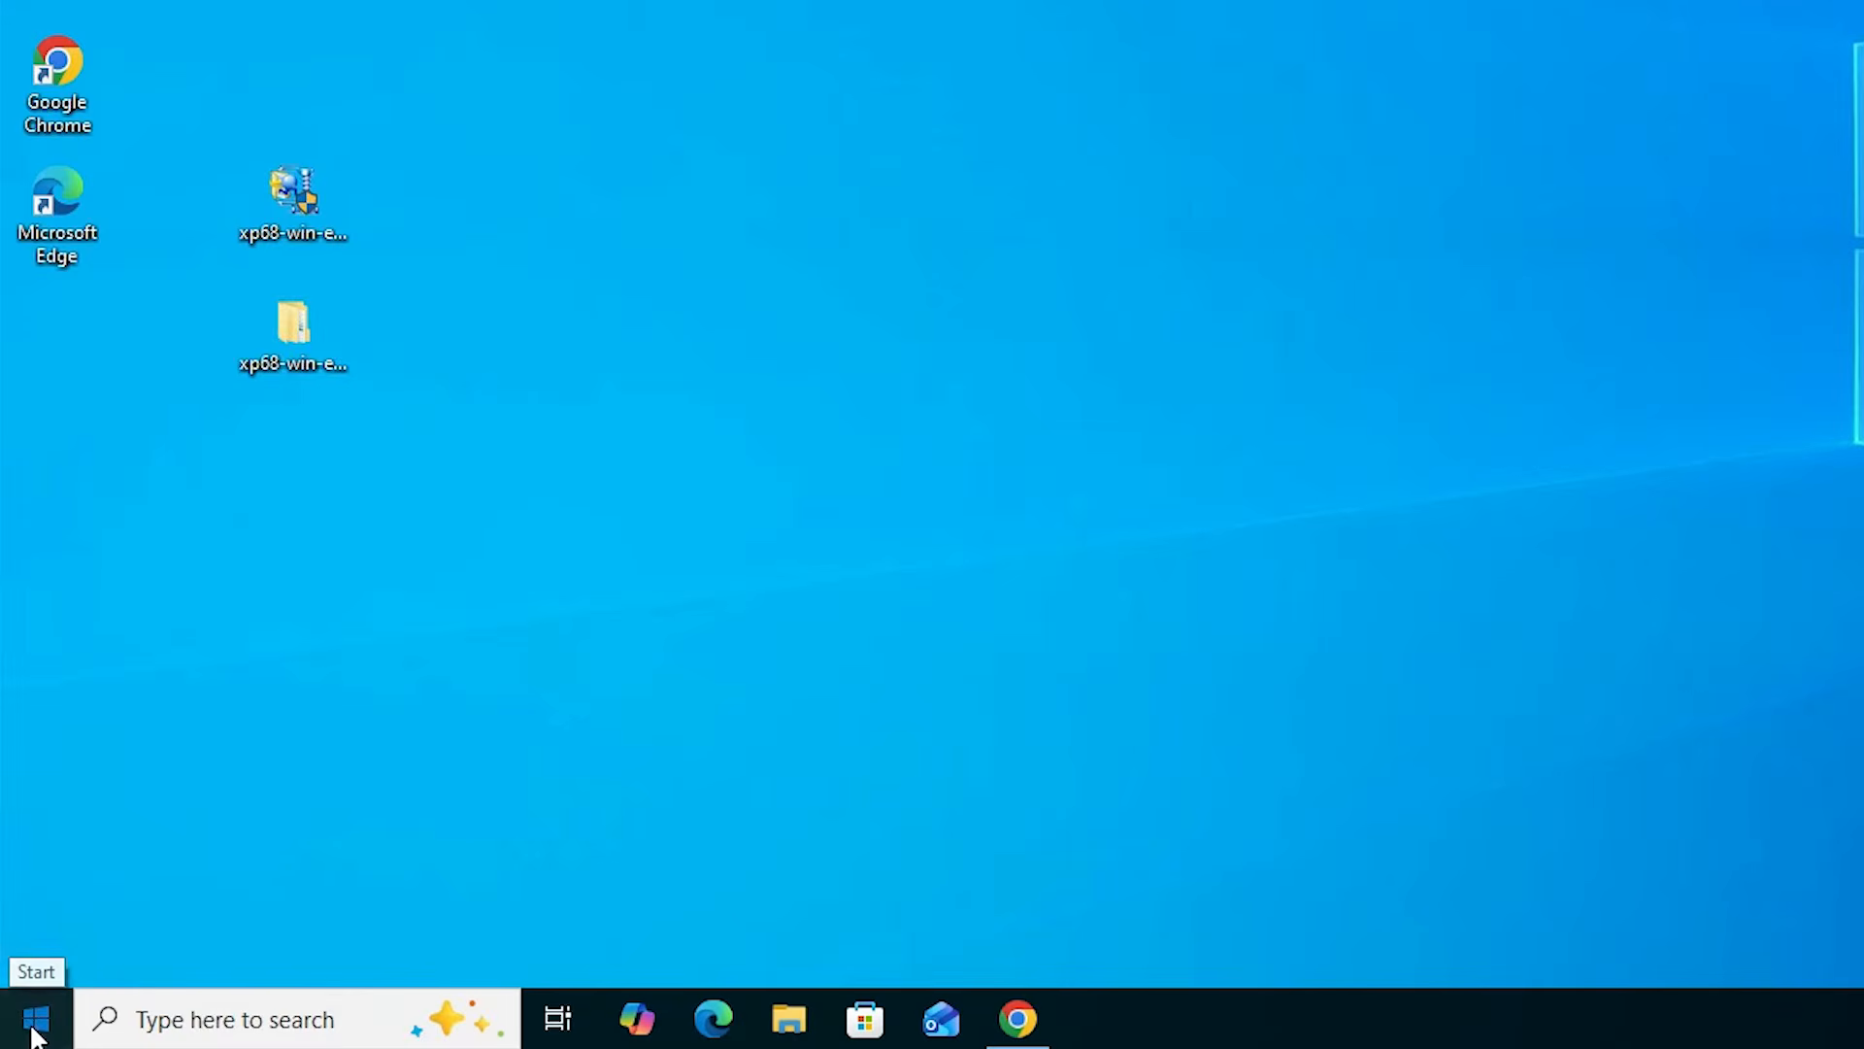
# Step: Open the Printers & scanners settings to check the list for the new printer, and close the window
pyautogui.click(33, 1032)
pyautogui.write('pr')
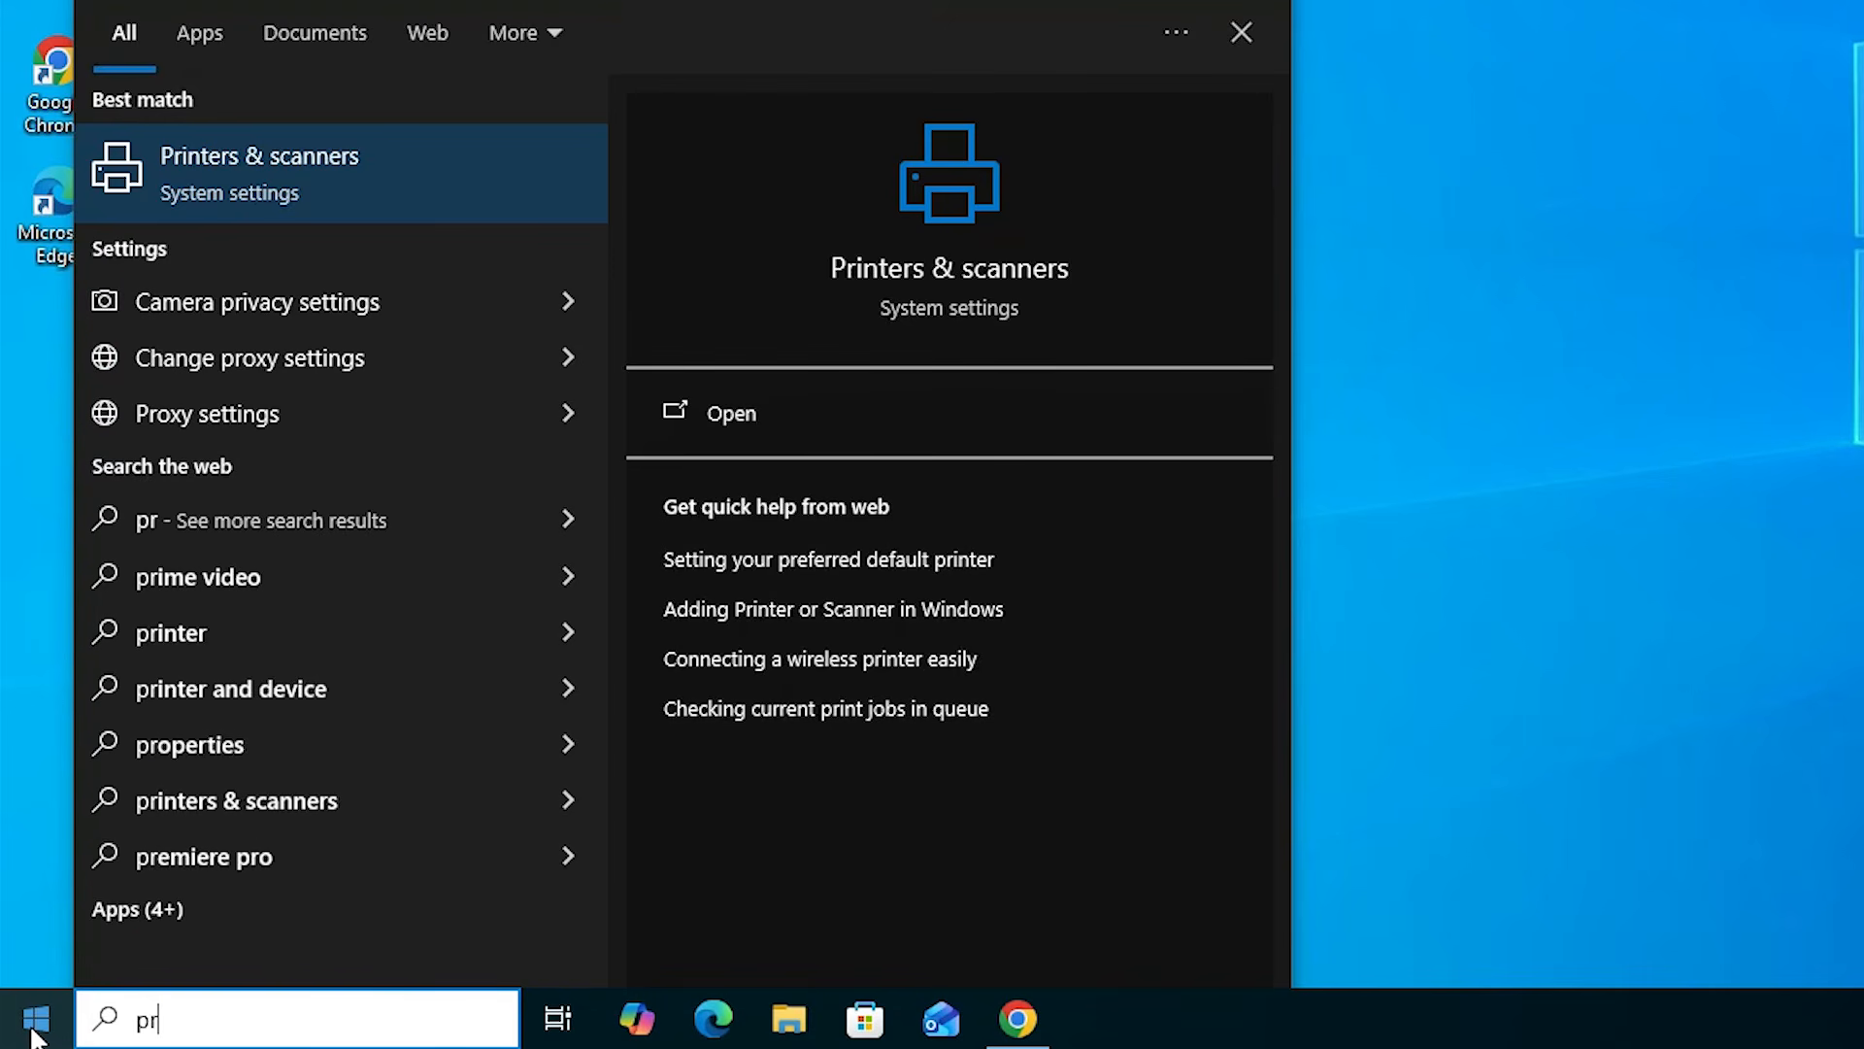
pyautogui.click(291, 191)
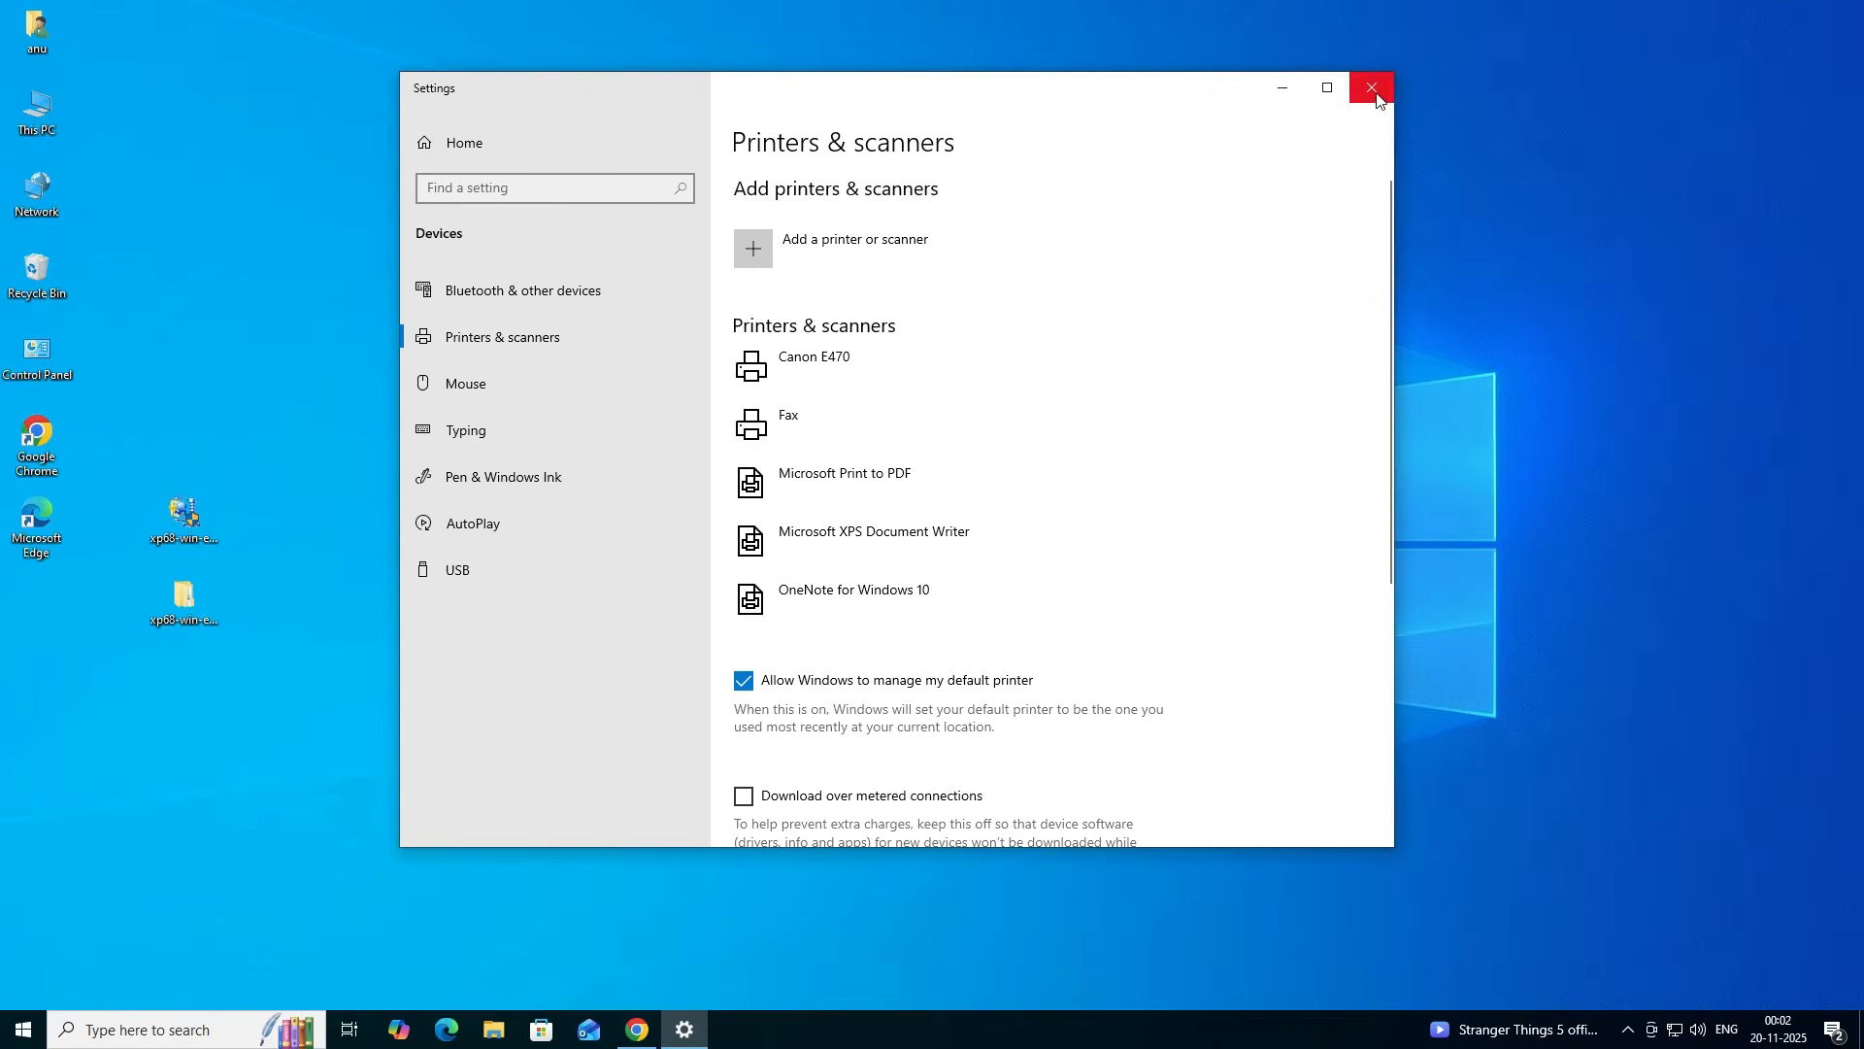
pyautogui.click(1359, 97)
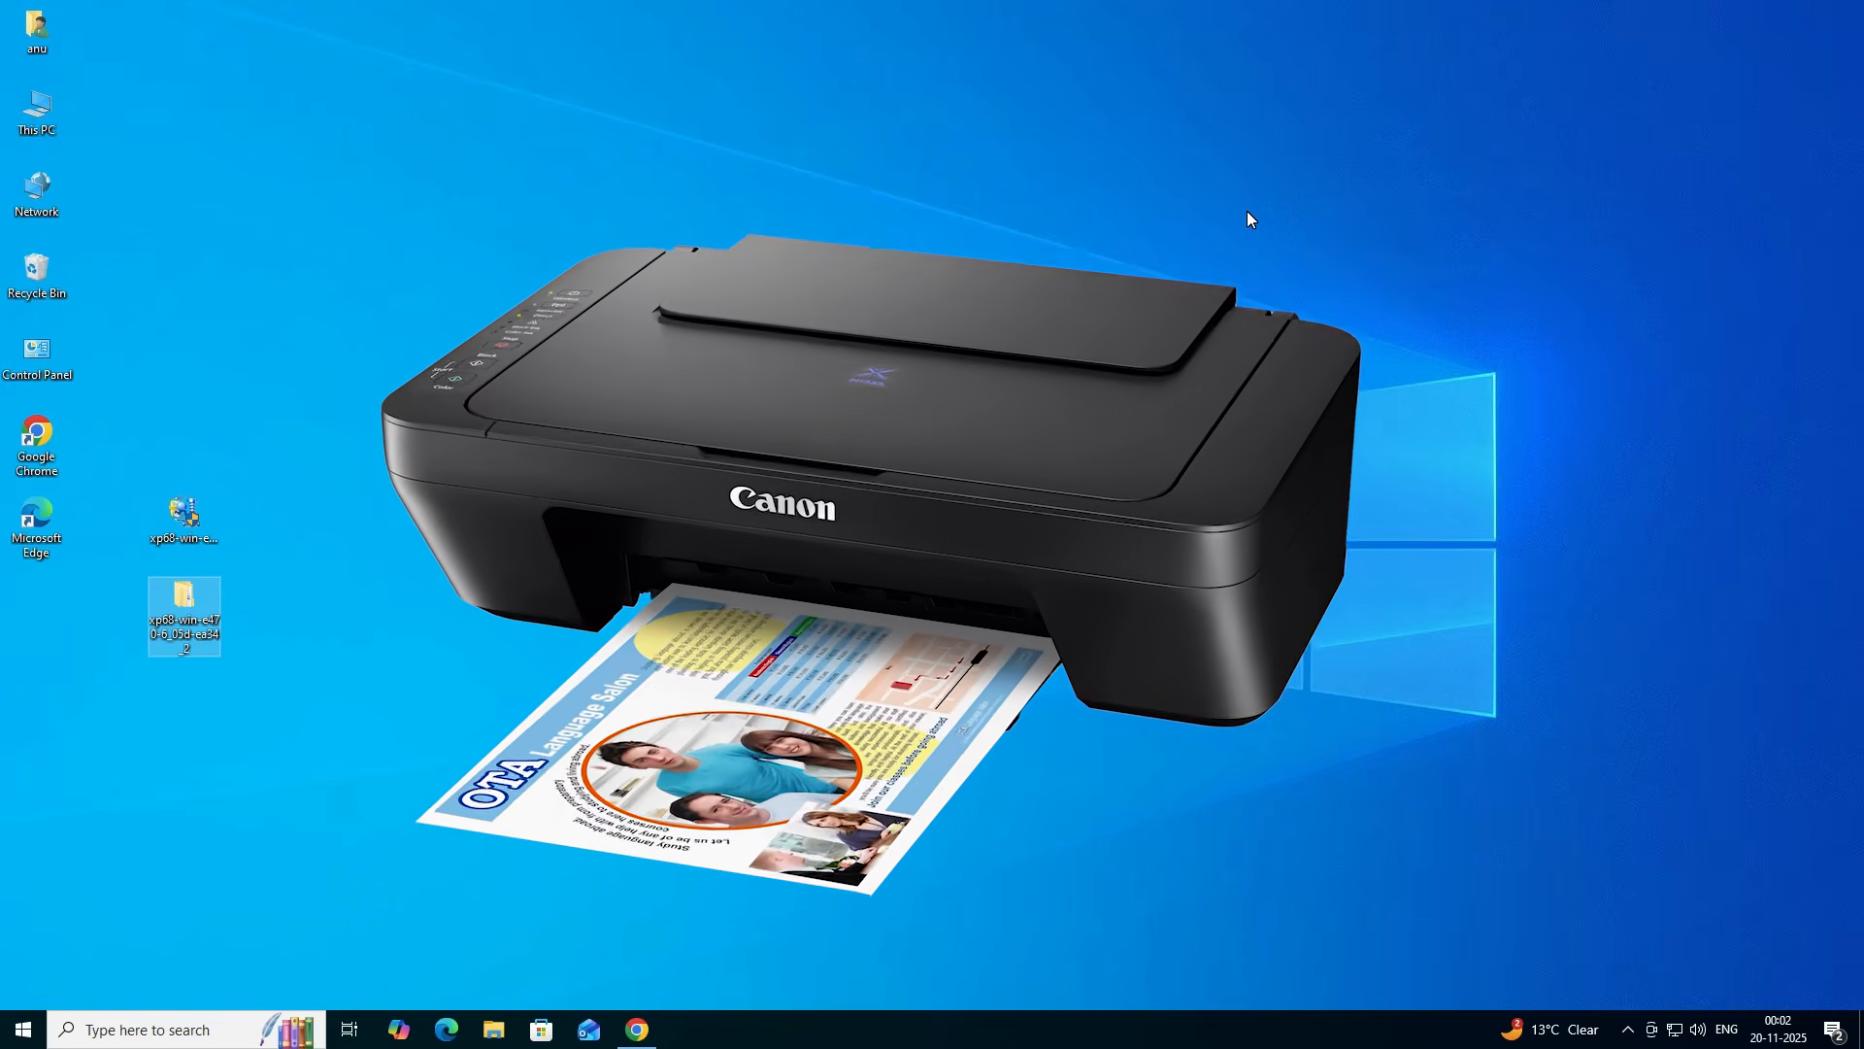